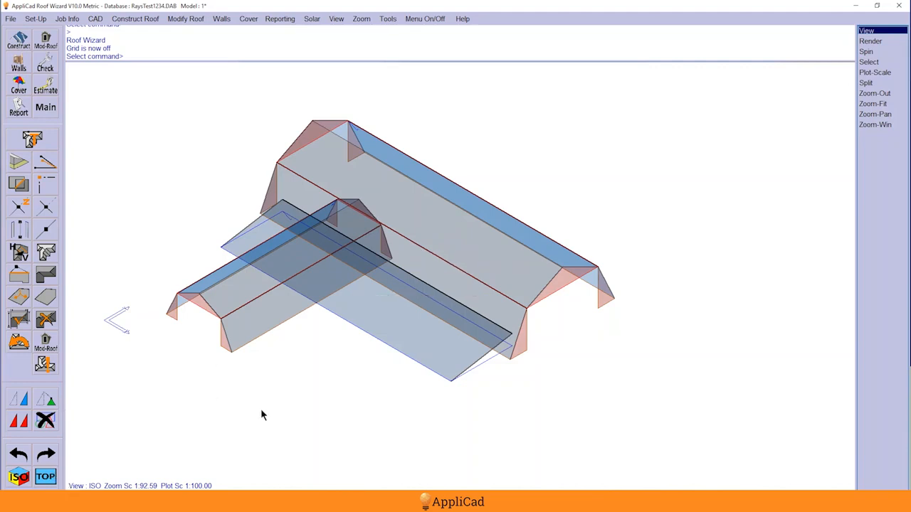
Step: Intersect the roof planes of the gambrel wing, main roof and lean-to with Planes to Intersect set to All
middle_drag(267, 404, 637, 305)
scroll(629, 308, down, 2)
scroll(437, 280, up, 2)
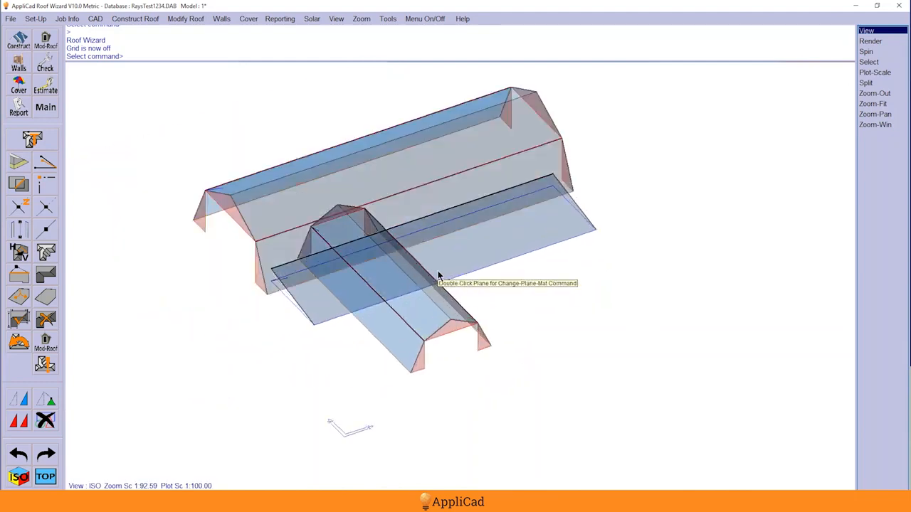
click(19, 476)
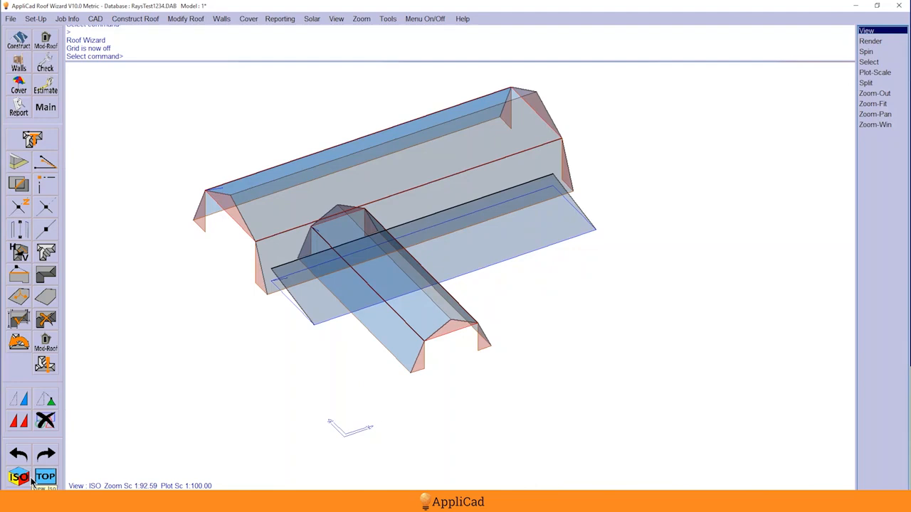
click(45, 476)
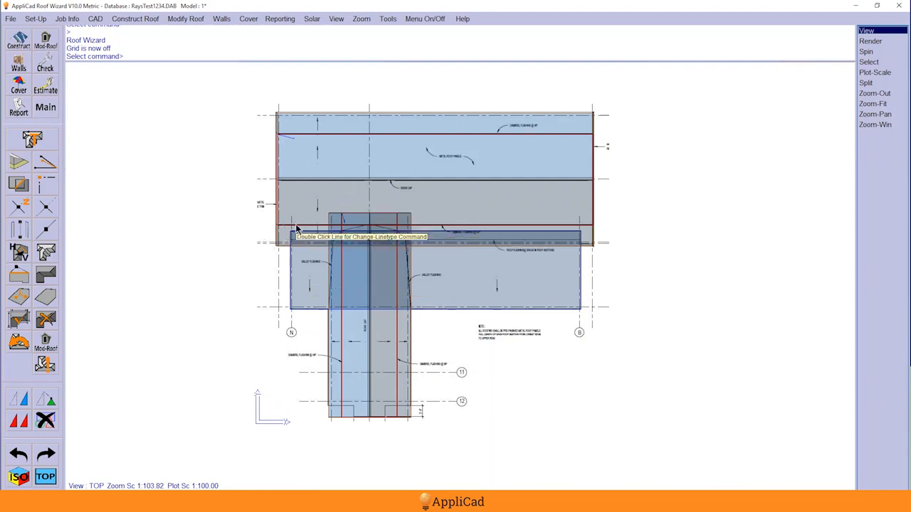
right_click(183, 211)
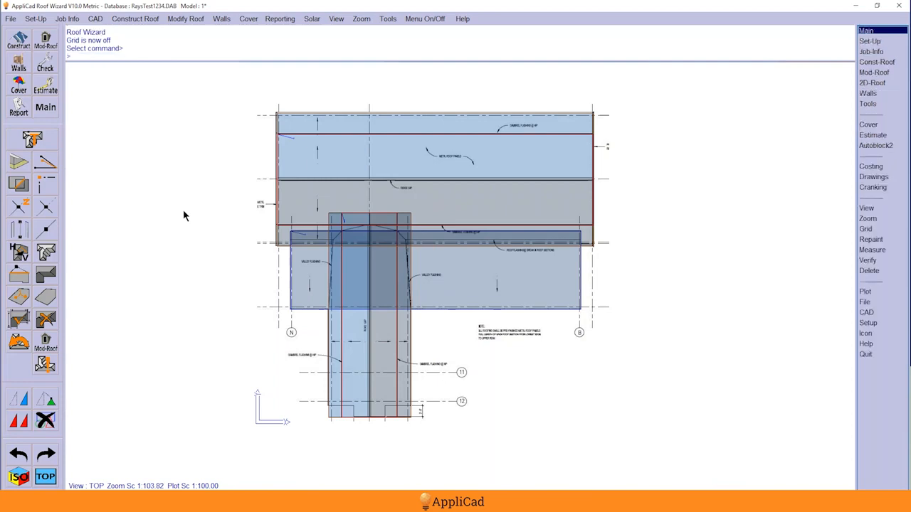
click(47, 342)
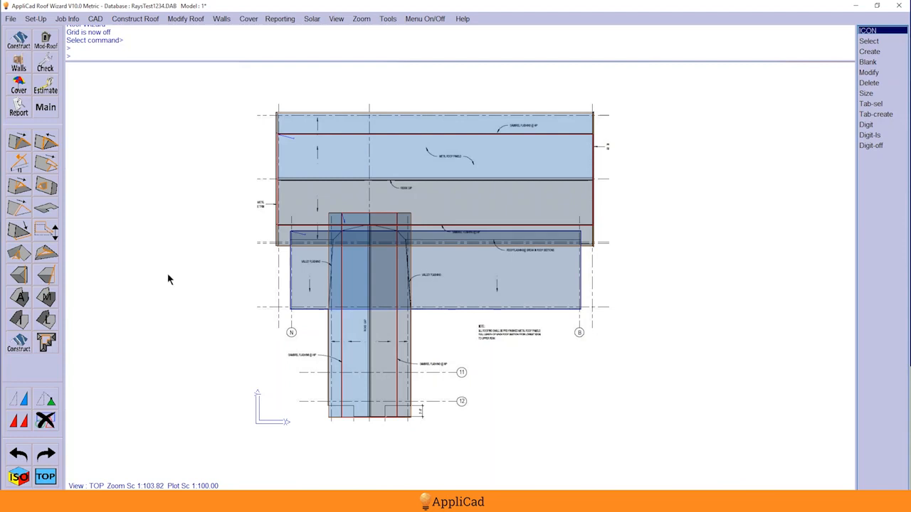
click(21, 322)
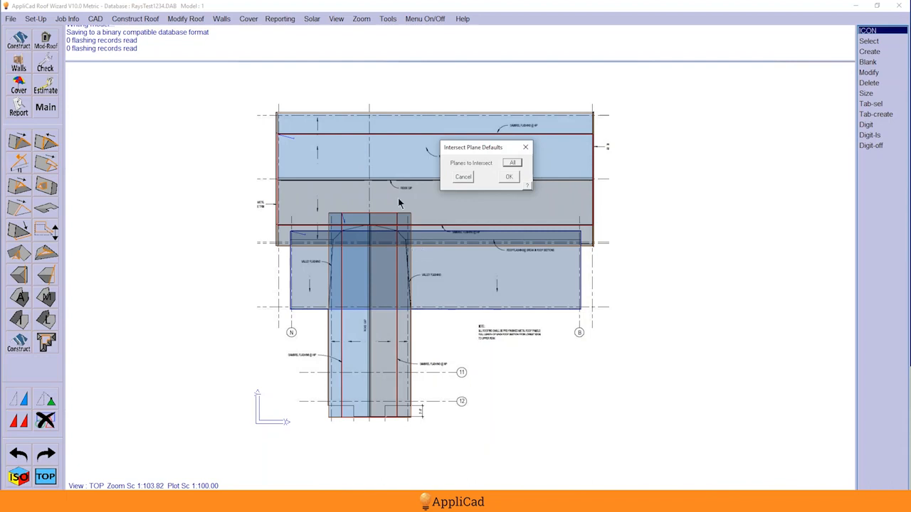
click(514, 164)
click(513, 164)
click(510, 178)
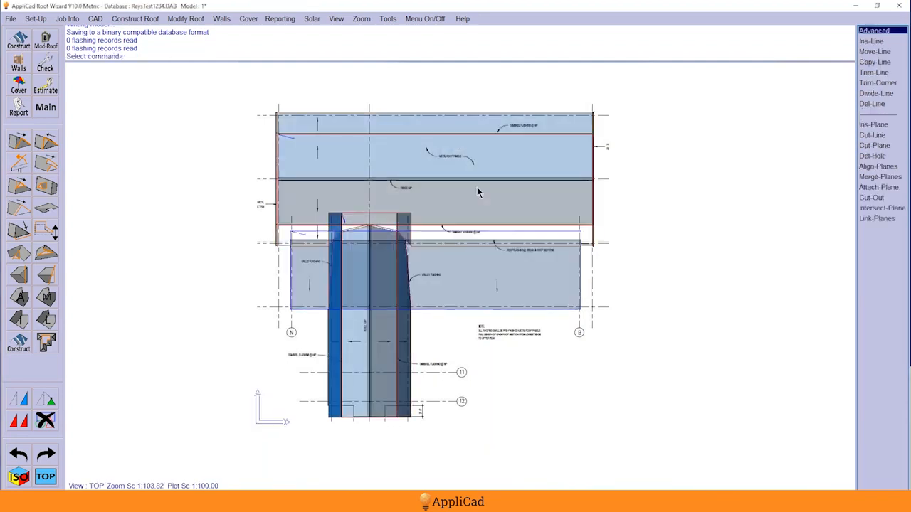
Step: Delete the gable-end planes at the inner end of the gambrel wing with a window selection in the top view
right_click(285, 295)
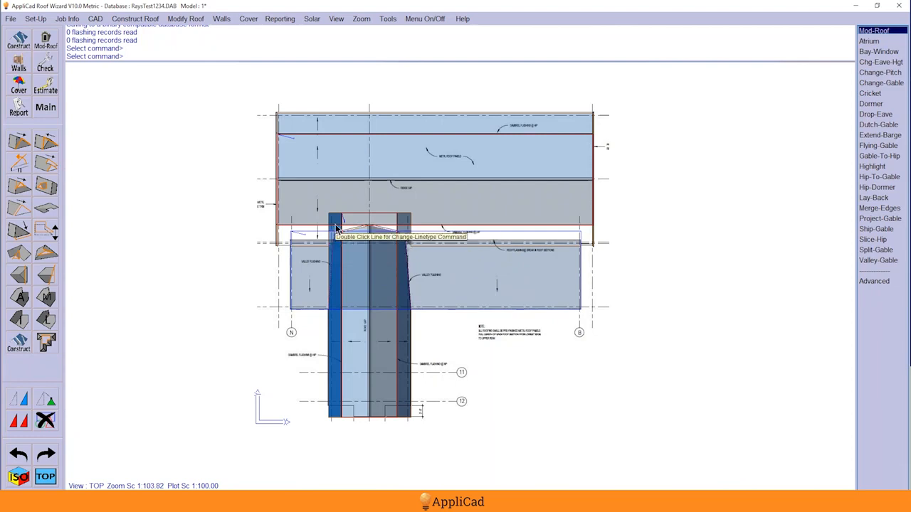
click(19, 477)
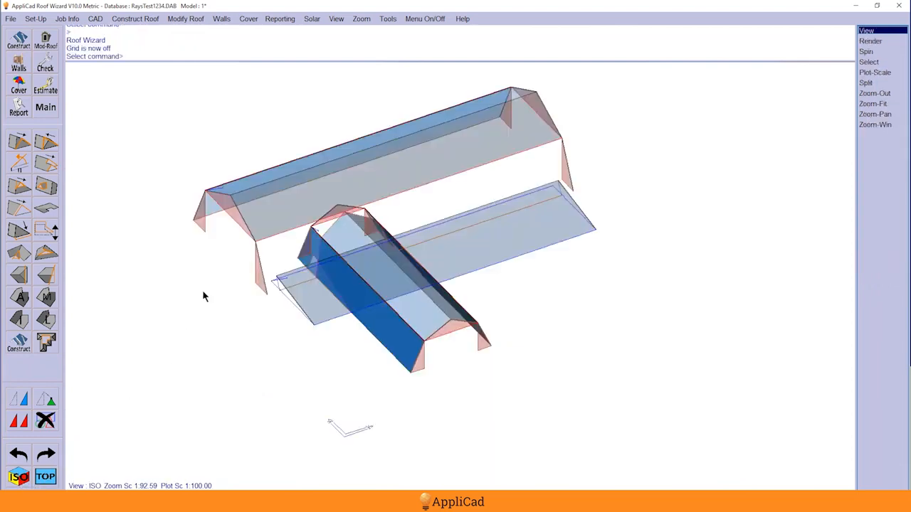
scroll(278, 242, up, 3)
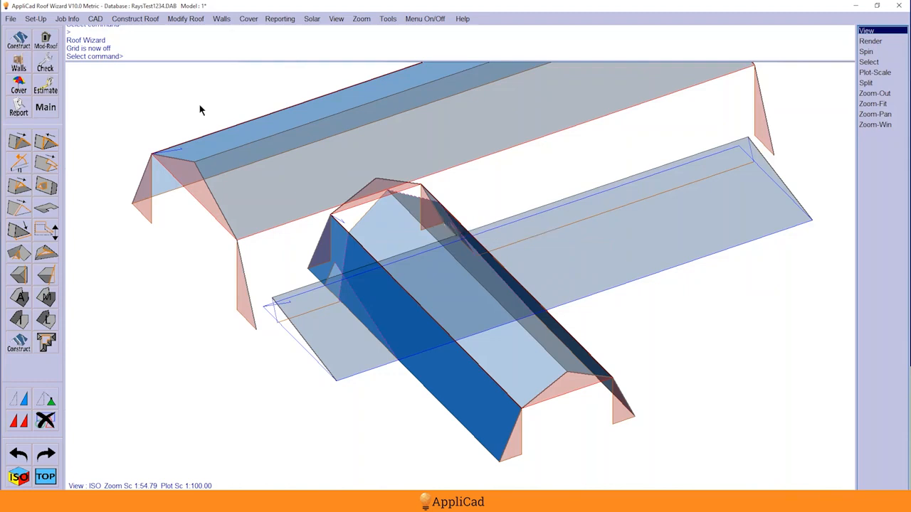
click(19, 44)
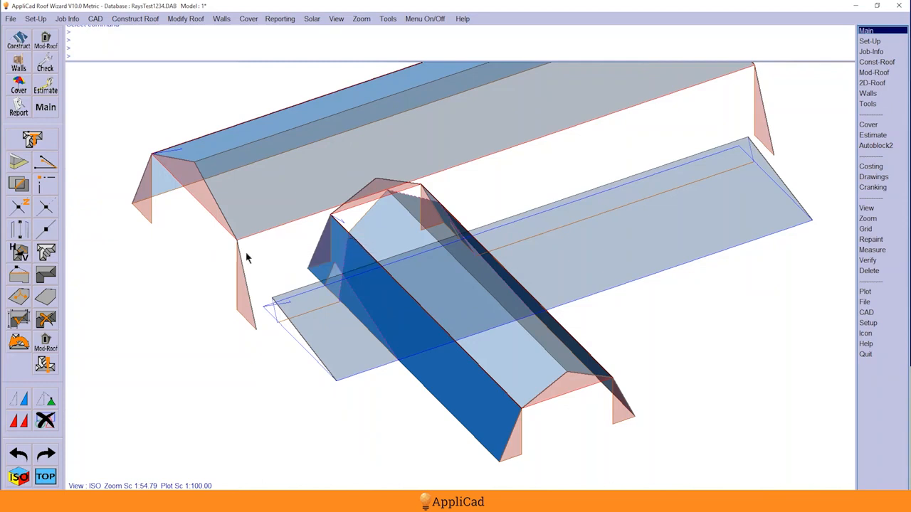
click(45, 476)
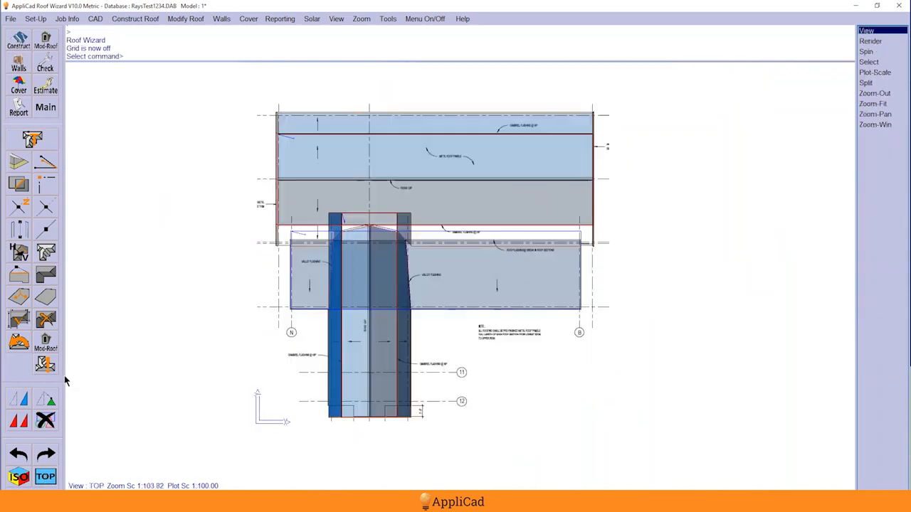
click(45, 420)
click(307, 207)
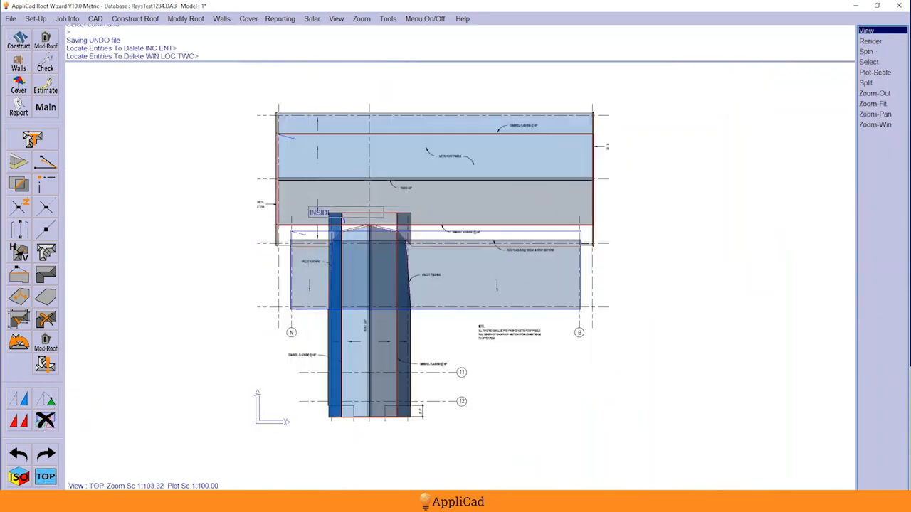
click(429, 221)
right_click(229, 289)
Step: Delete overlapping panels on the near steep slope of the gambrel wing together with the lean-to roof panel
click(20, 477)
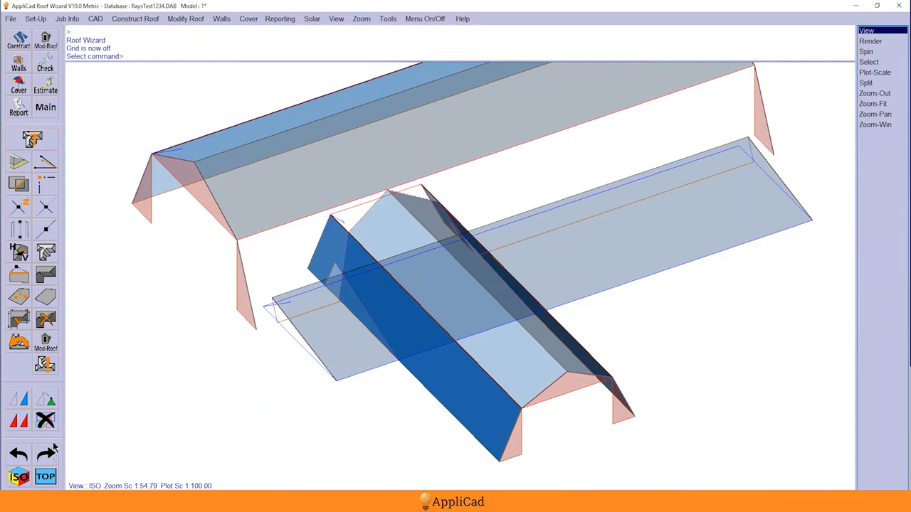
click(45, 420)
click(335, 250)
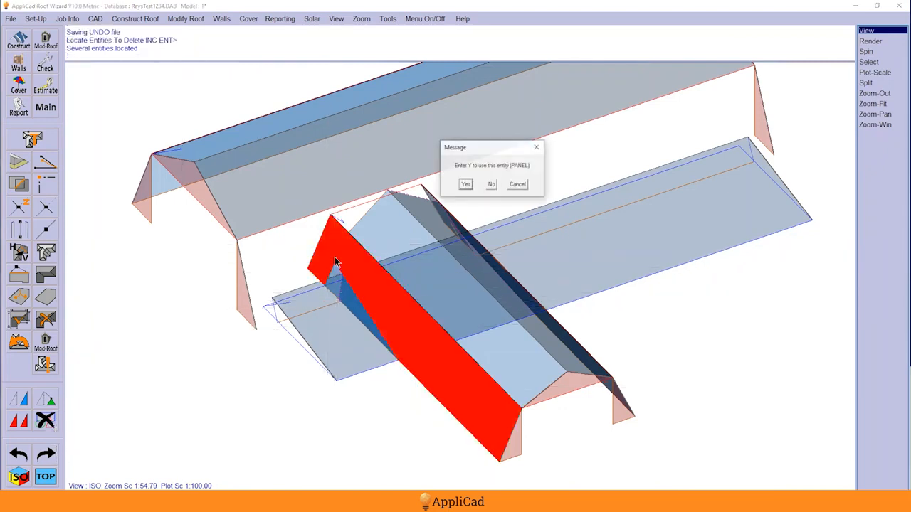
key(Return)
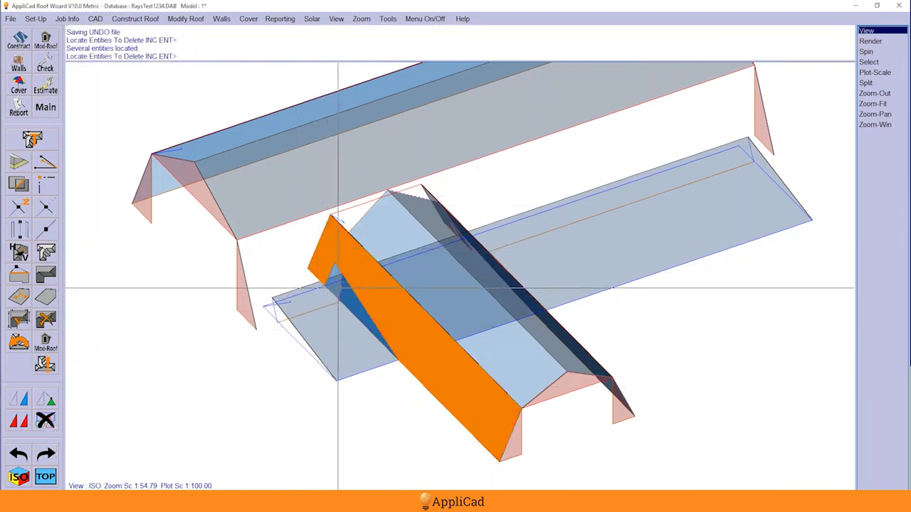
click(333, 269)
key(Return)
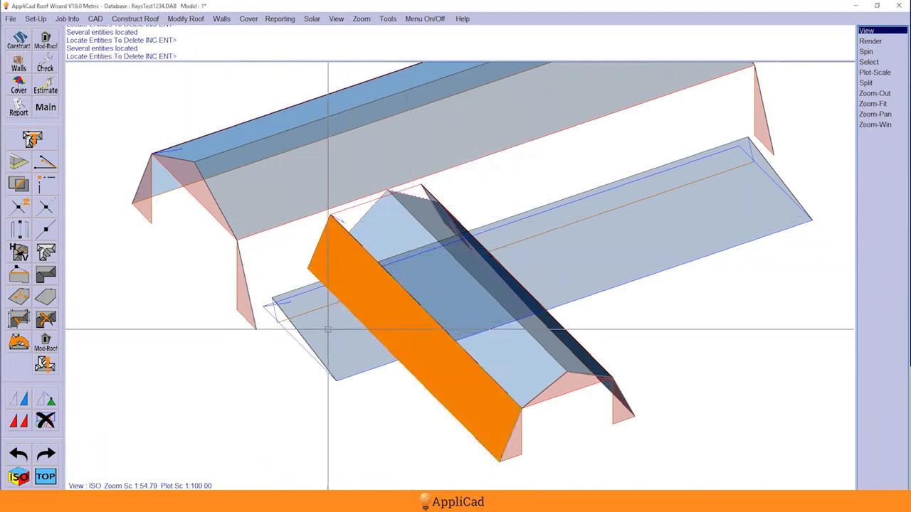
click(300, 321)
key(Return)
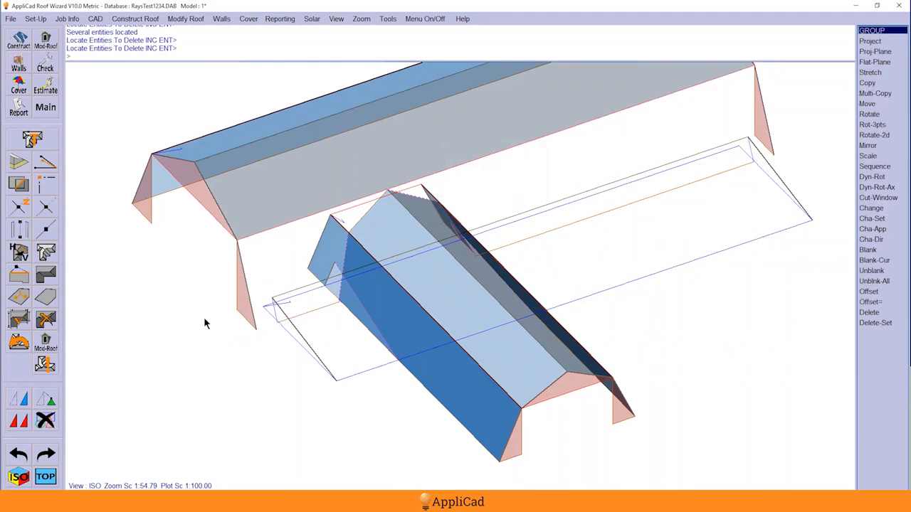
Step: Delete the remaining stacked panels on the near steep slope of the gambrel wing, one after another
click(46, 421)
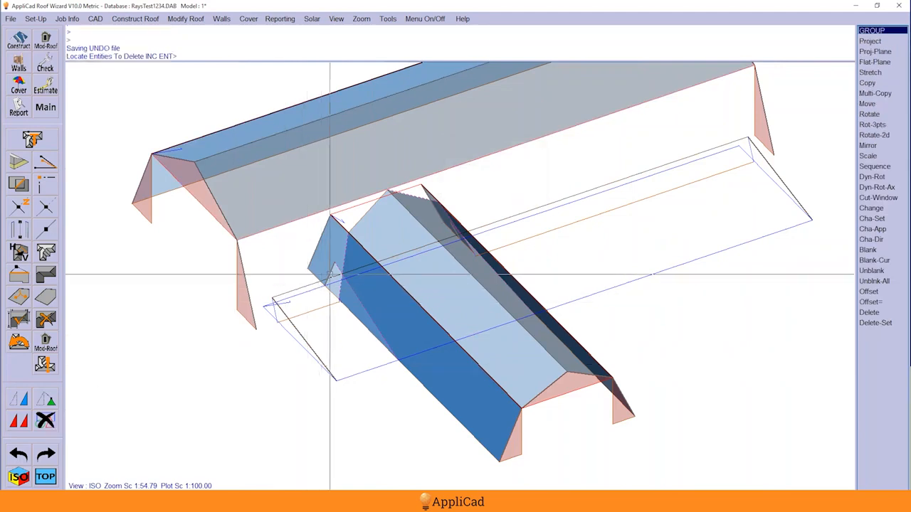
click(334, 259)
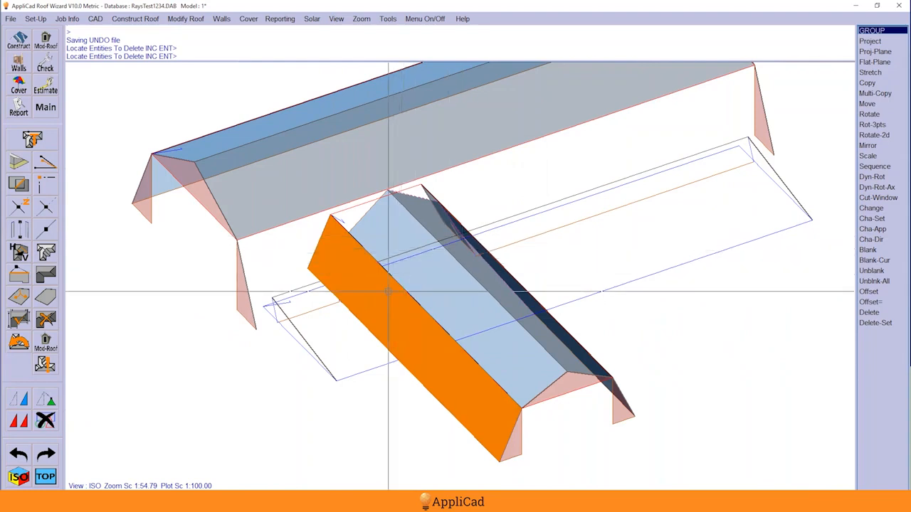
right_click(299, 336)
key(Return)
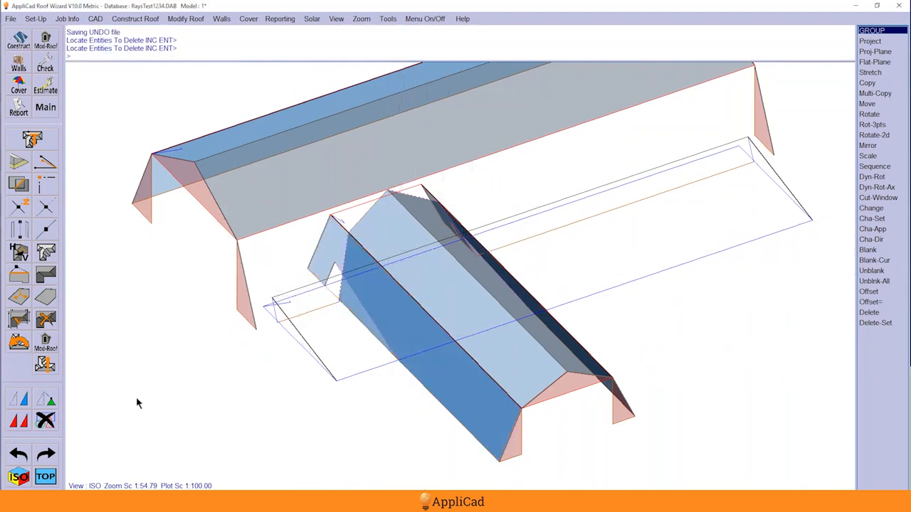
click(46, 421)
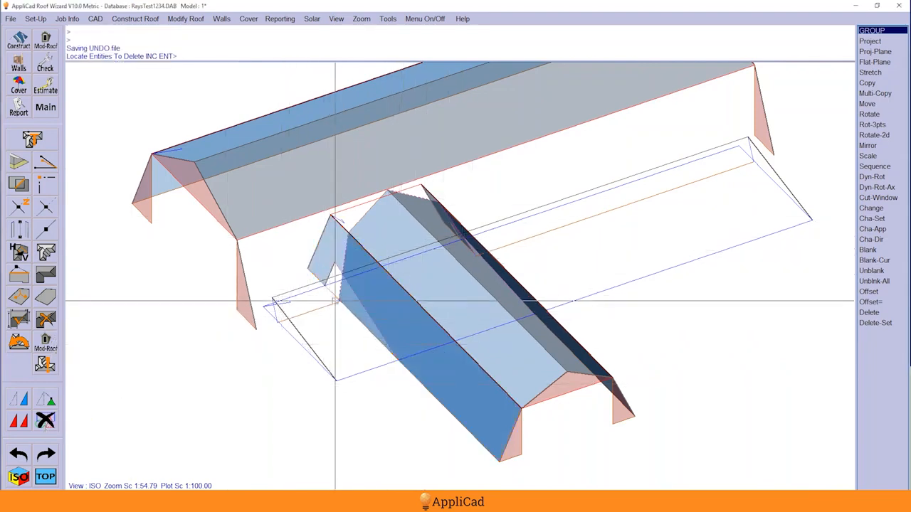
click(406, 294)
key(Return)
right_click(187, 344)
key(Return)
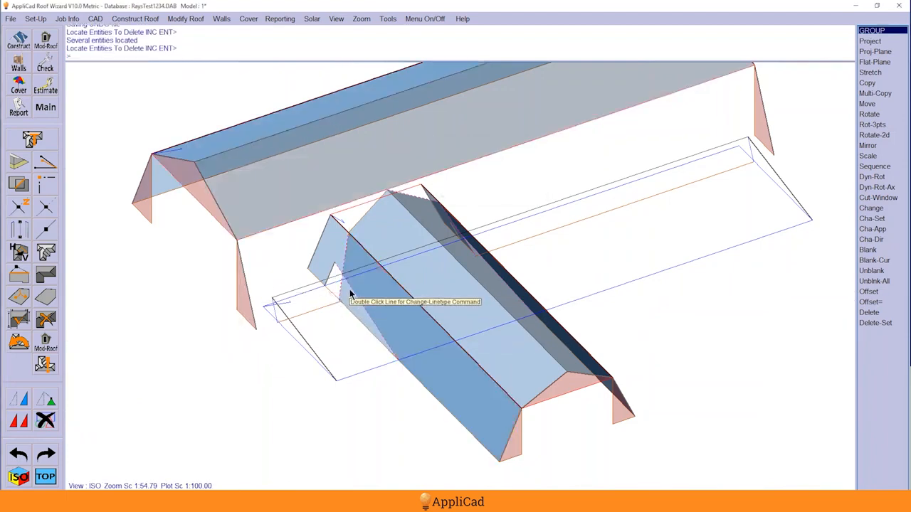
click(45, 420)
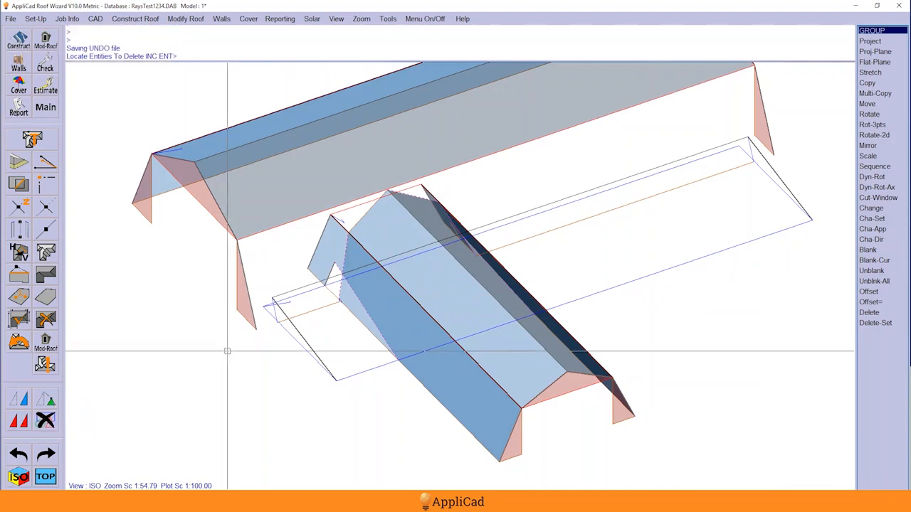
click(356, 249)
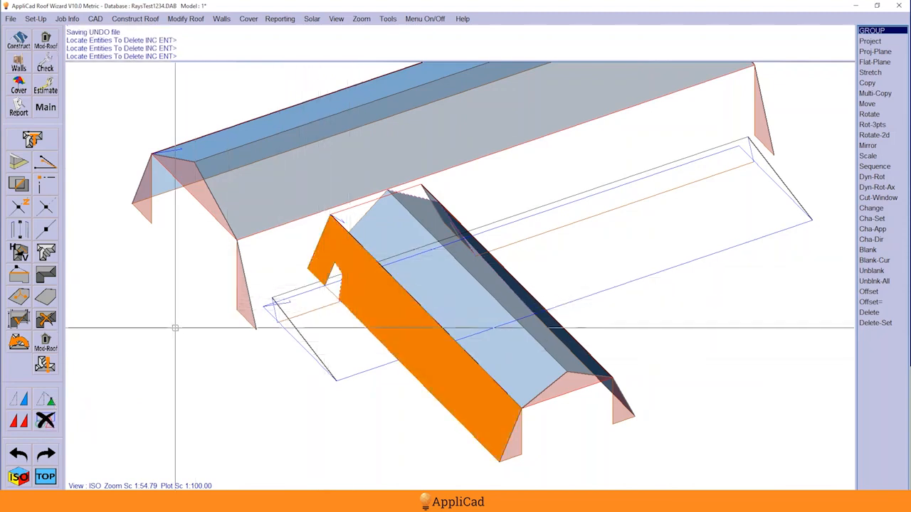
right_click(176, 331)
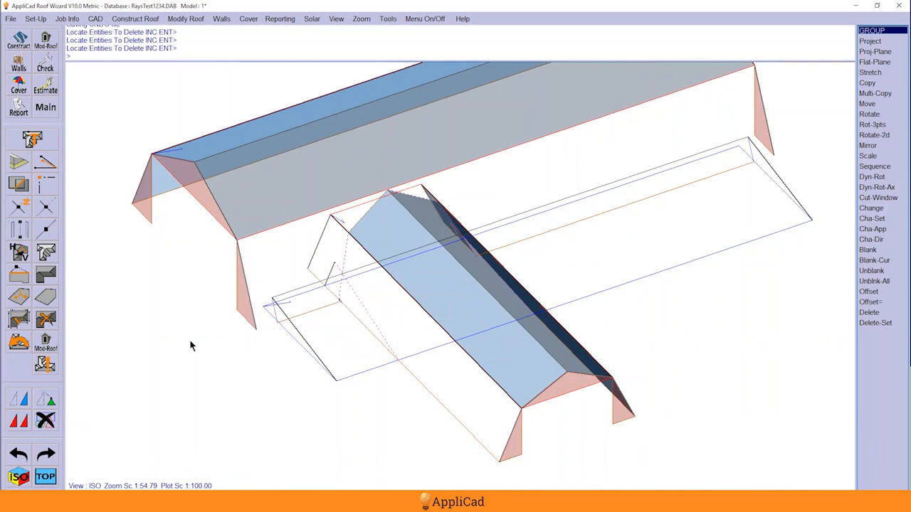
click(44, 420)
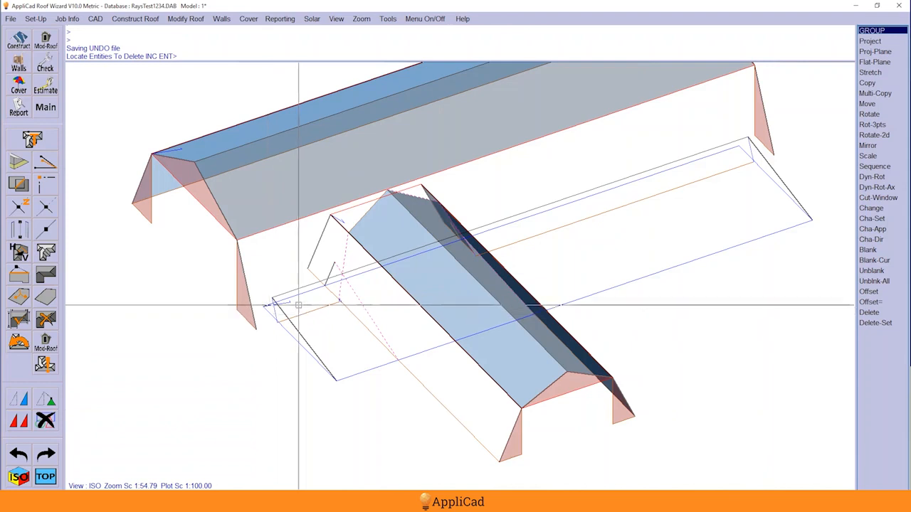
scroll(306, 307, up, 5)
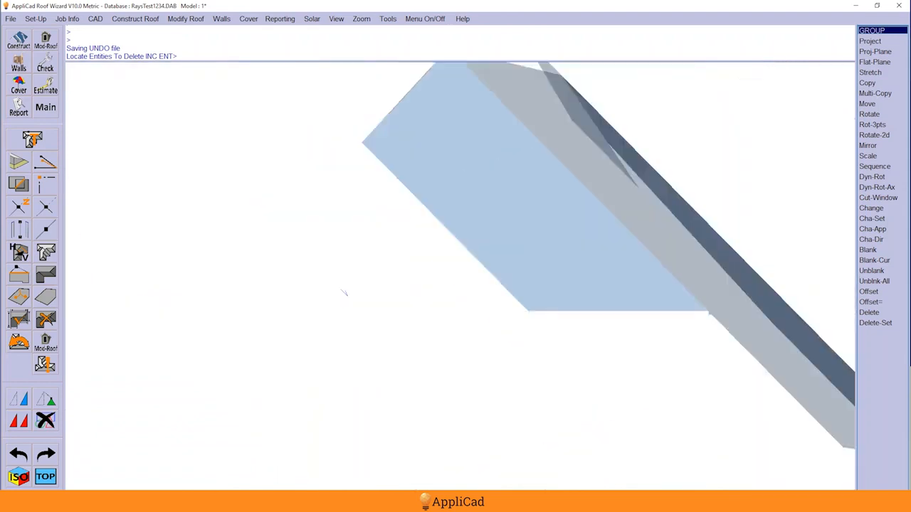
scroll(343, 299, down, 4)
scroll(348, 306, down, 2)
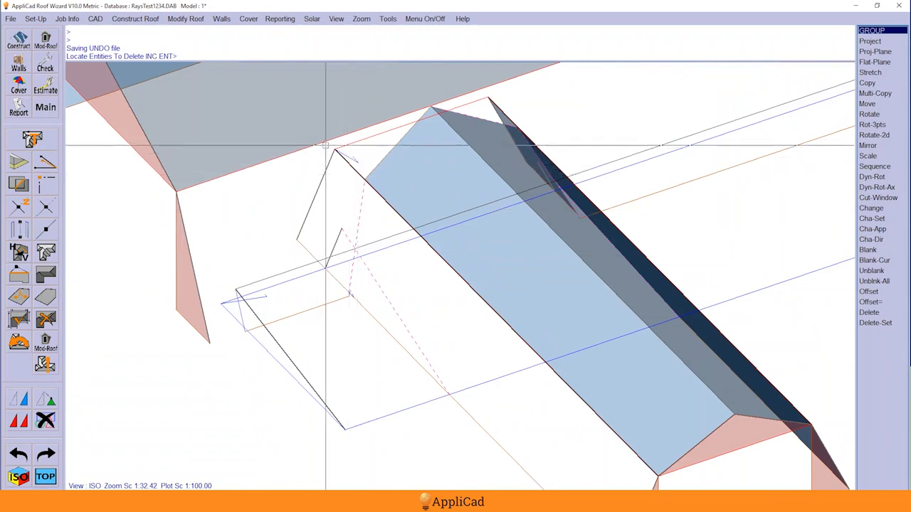
scroll(341, 234, down, 1)
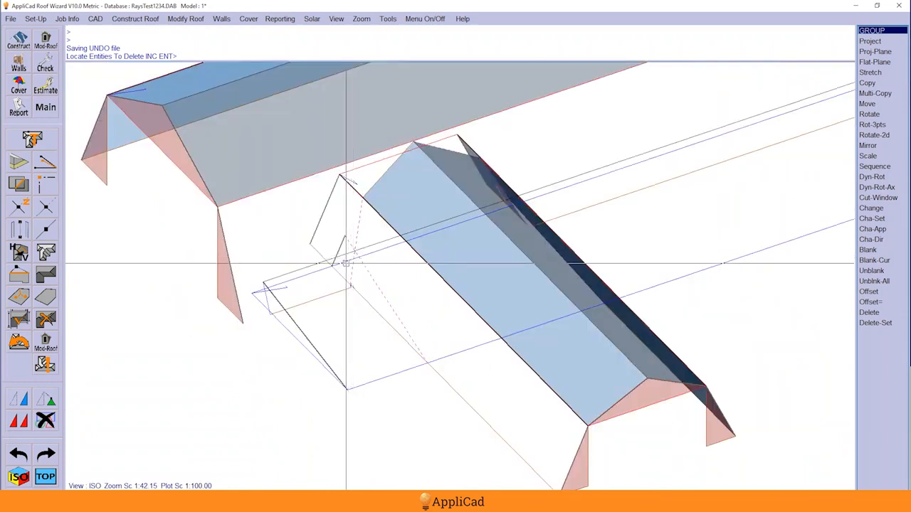
right_click(345, 263)
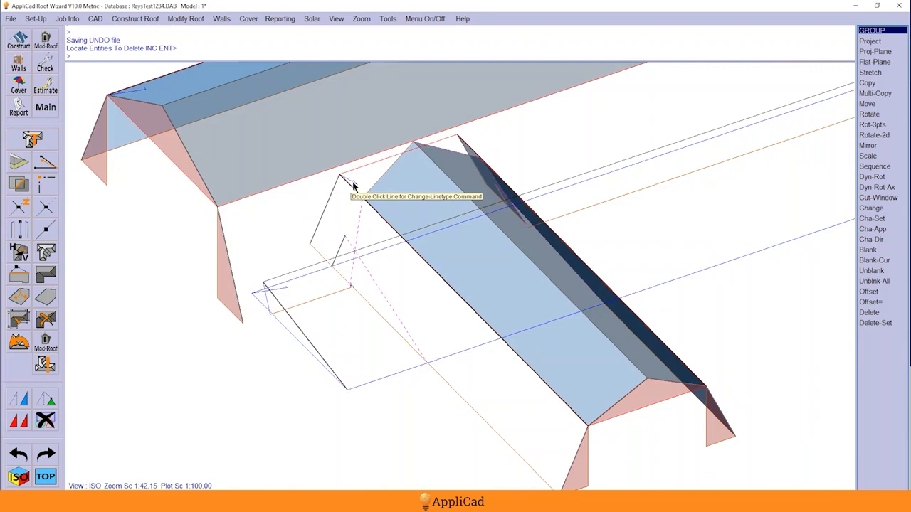
Step: Verify the entity type at the inner lower corner of the gambrel wing's near steep slope
click(39, 67)
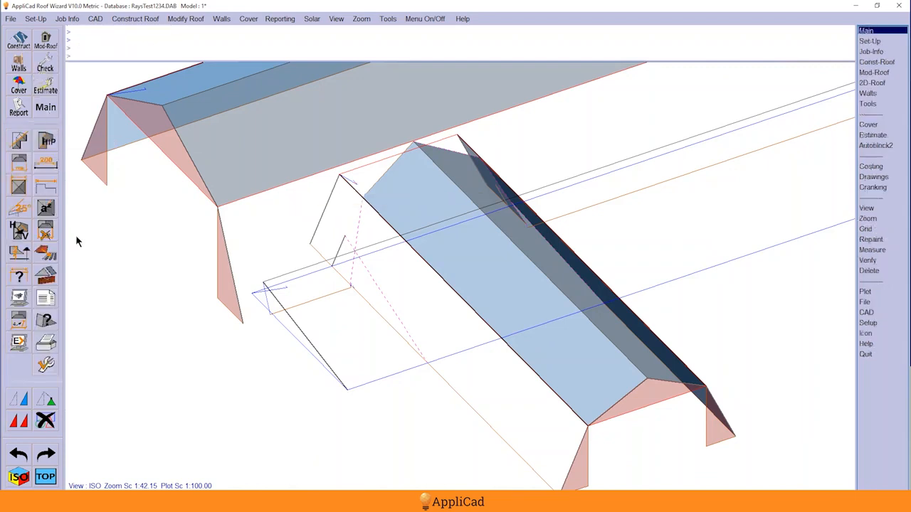
click(46, 322)
click(308, 240)
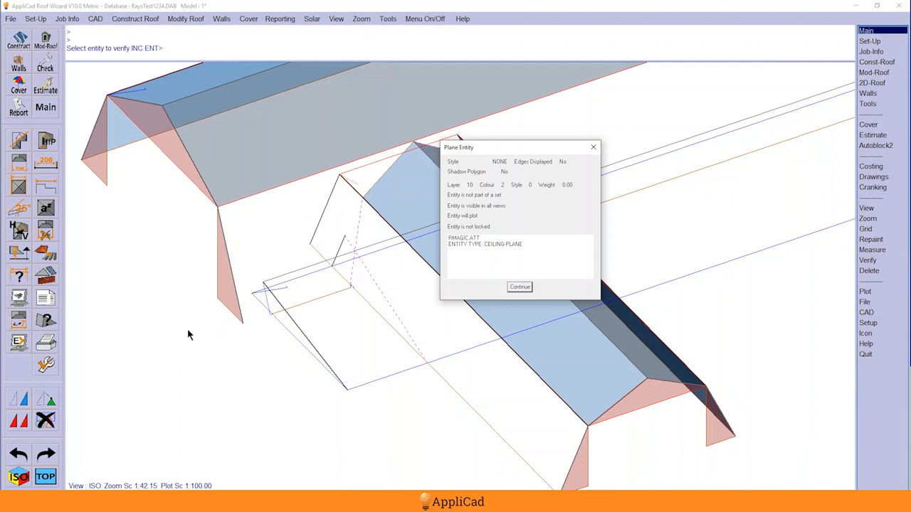
key(Return)
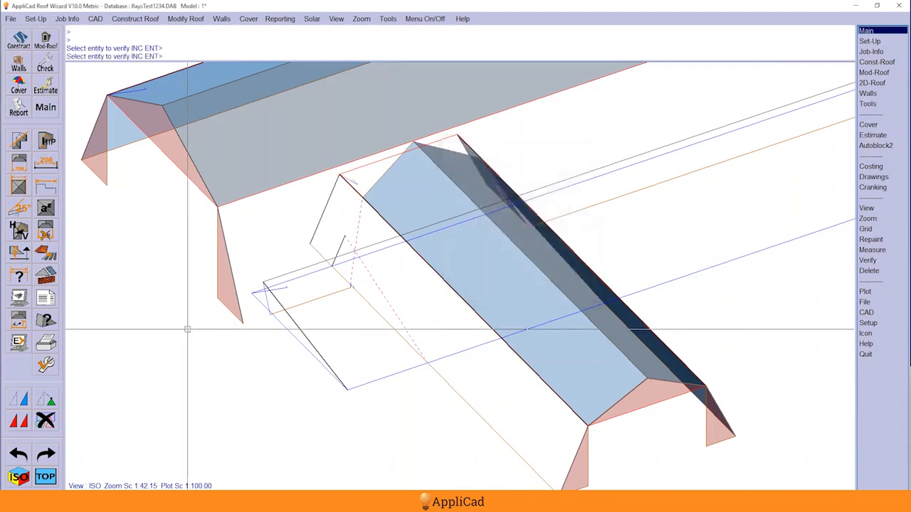
key(Escape)
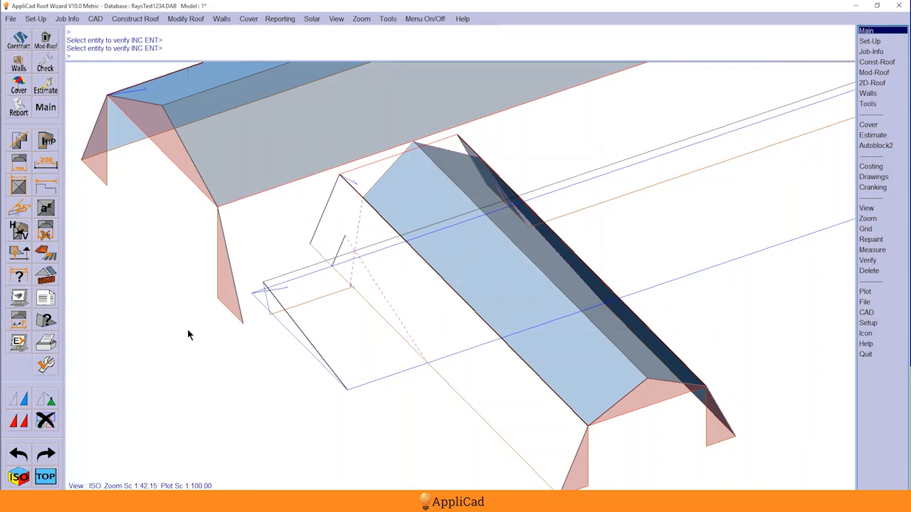
Step: Change the line type of the lean-to roof's blue outline edges to match the main roof's red eave line
click(20, 144)
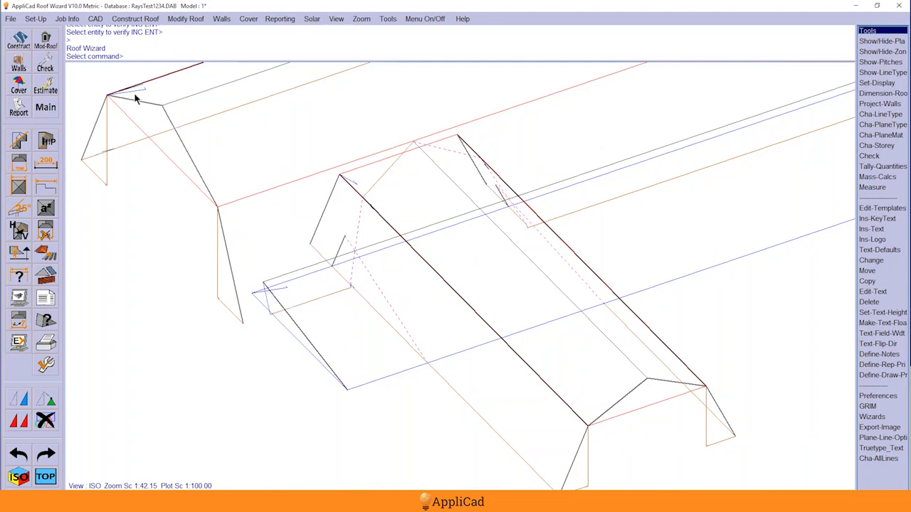
click(18, 143)
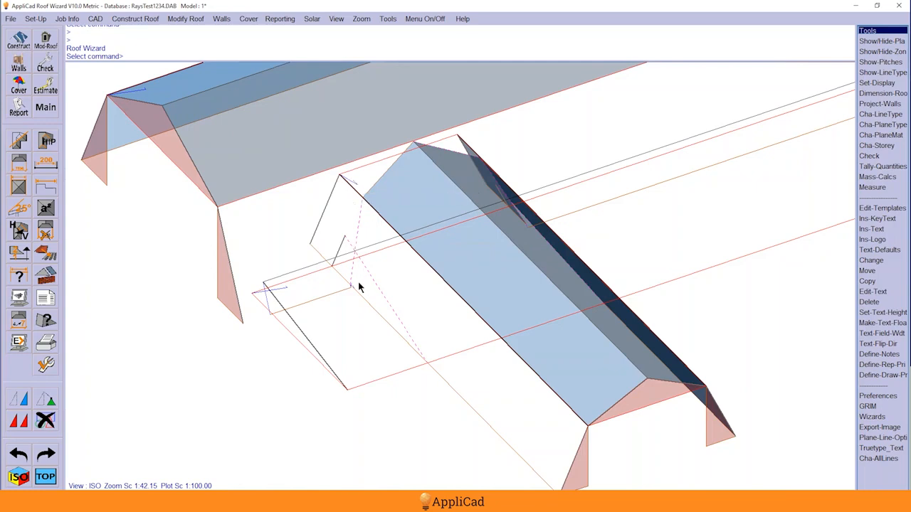
Step: Try to trim the two crossing dashed valley lines at the inner end of the wing's near steep slope to each other
scroll(359, 287, up, 3)
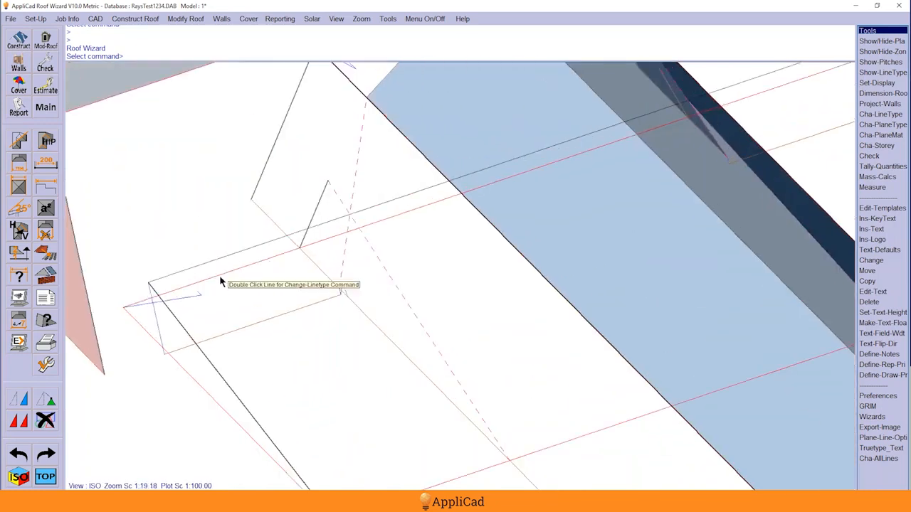
click(46, 421)
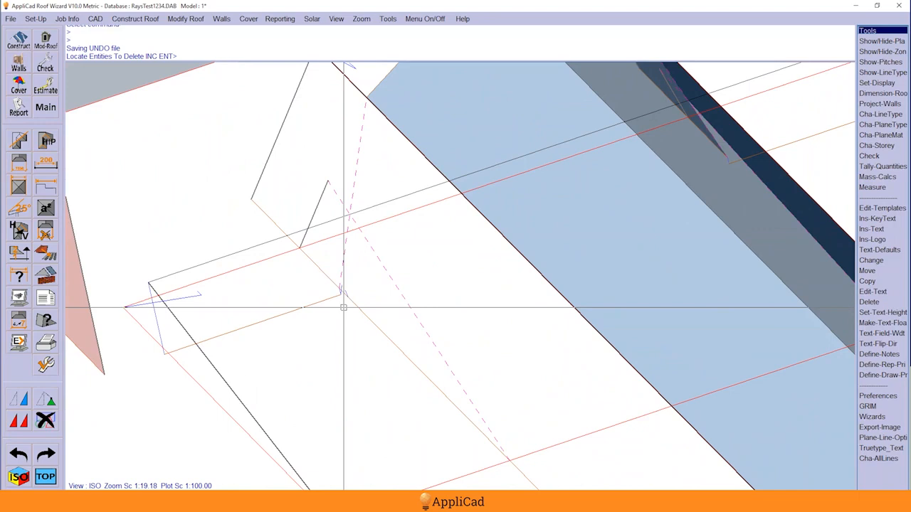
key(Escape)
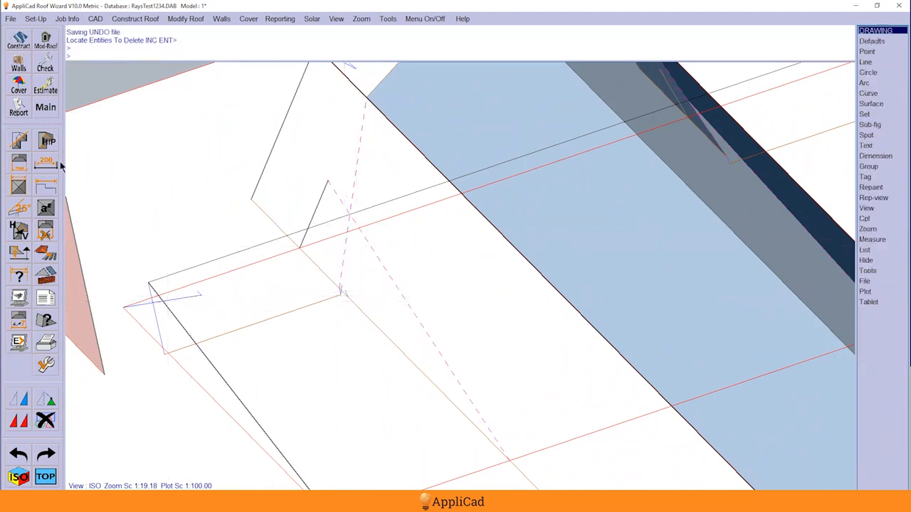
click(26, 67)
click(46, 184)
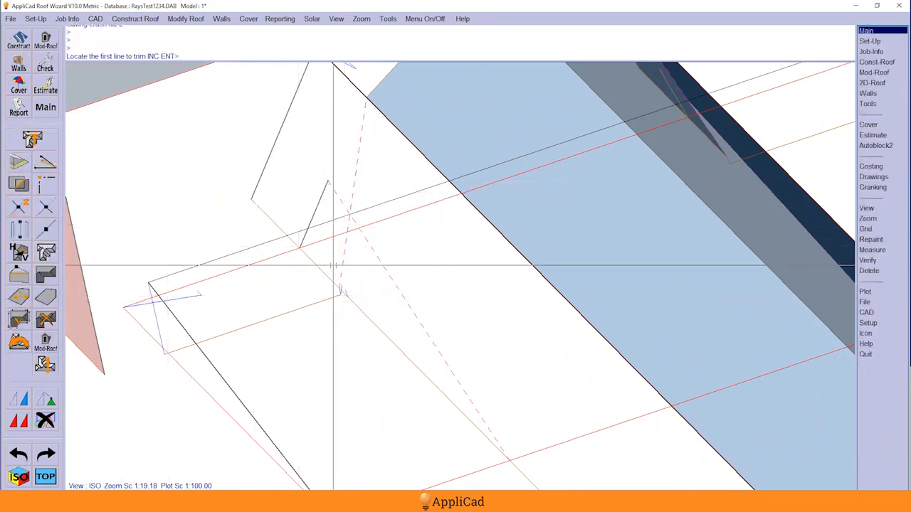
click(342, 269)
click(336, 203)
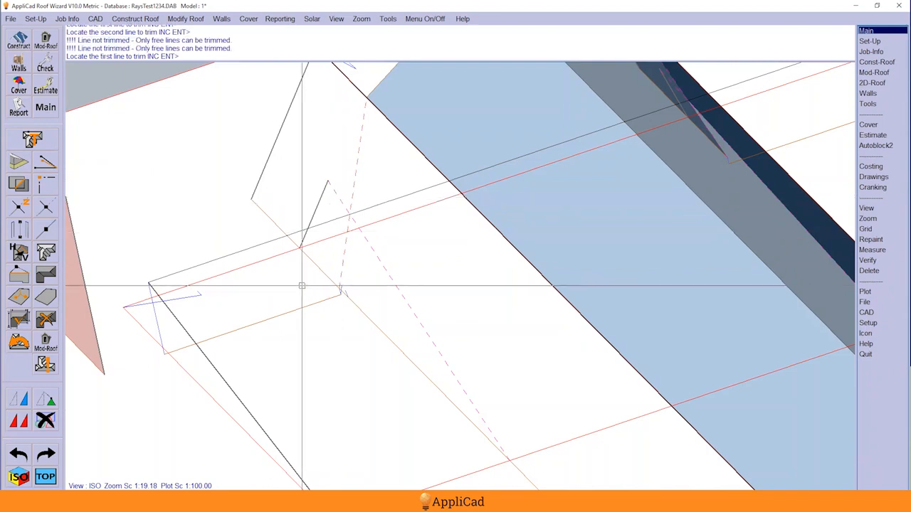
key(Escape)
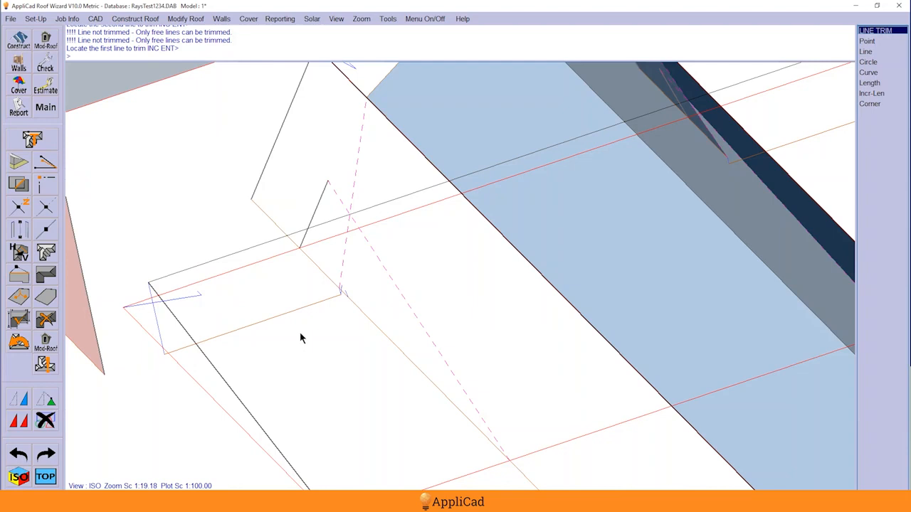
key(Escape)
Step: Delete the leftover plane arrow at the outer corner of the lean-to roof
scroll(258, 315, up, 1)
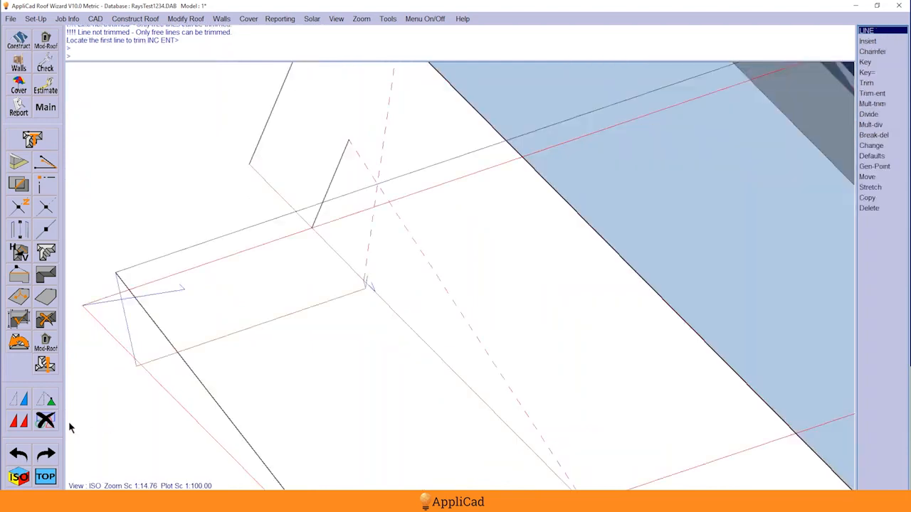
click(45, 420)
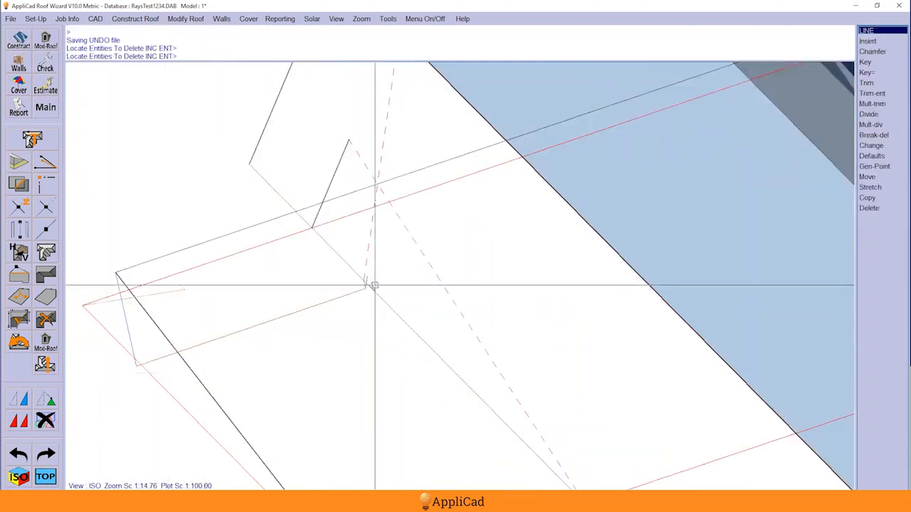
click(371, 285)
key(n)
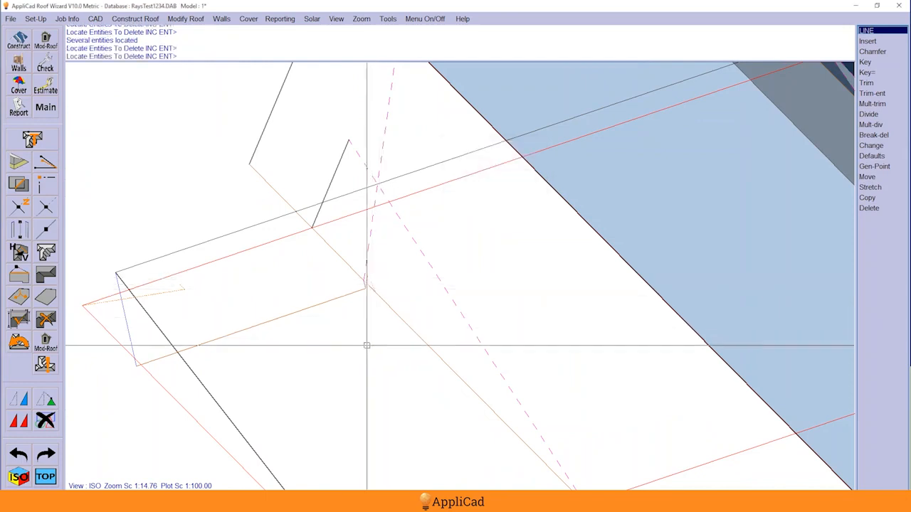
key(Escape)
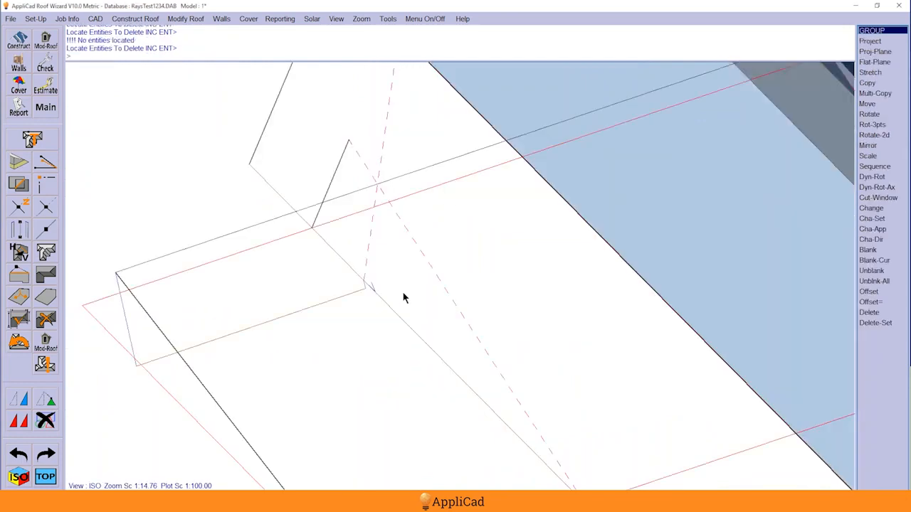
Step: Delete the small leftover plane arrow at the lower end of the steeper dashed valley line
click(44, 420)
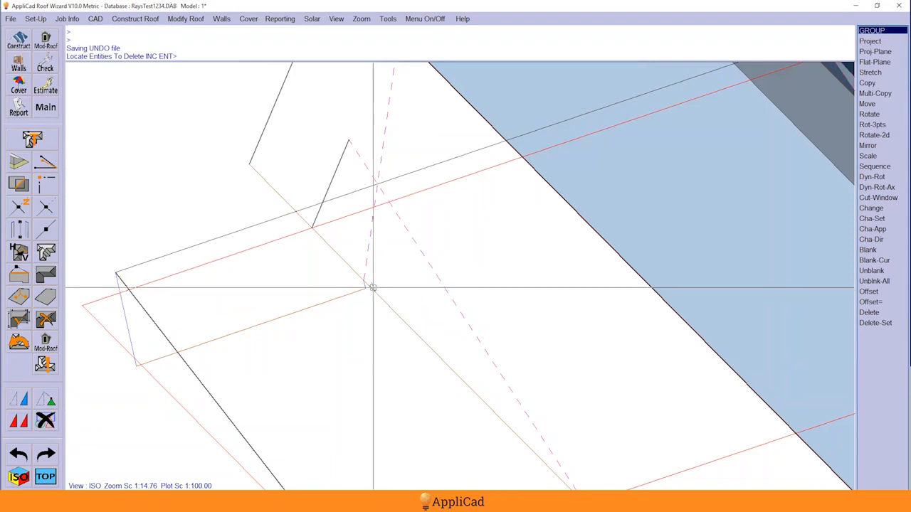
click(371, 286)
key(n)
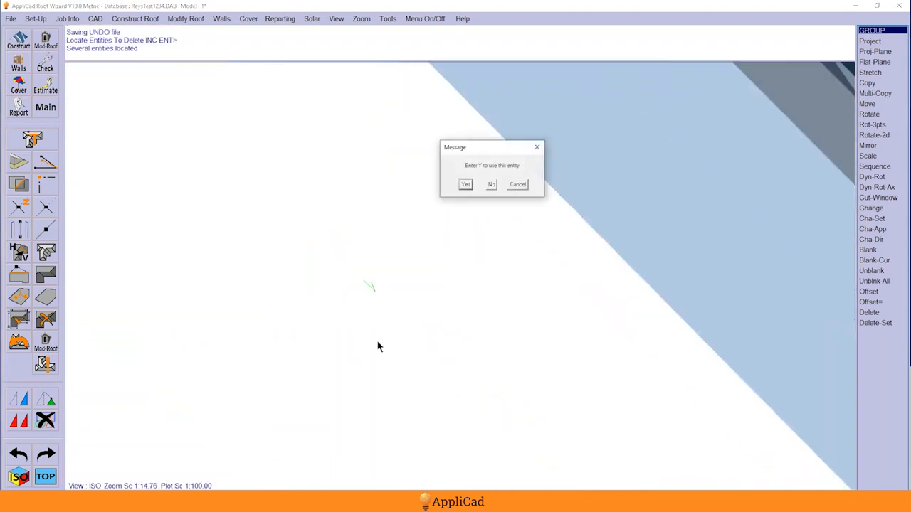
key(y)
key(Escape)
scroll(416, 346, down, 2)
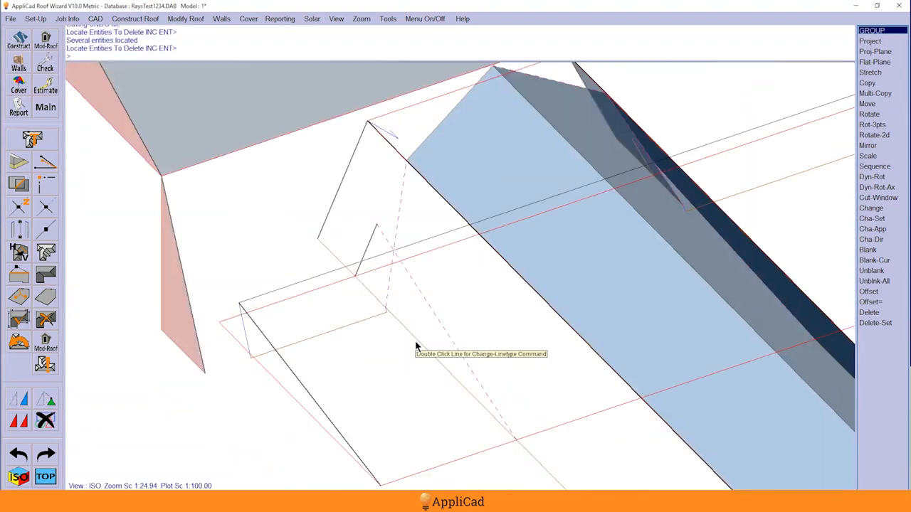
Step: Delete the leftover plane arrow at the inner upper corner of the wing's near steep slope
click(45, 419)
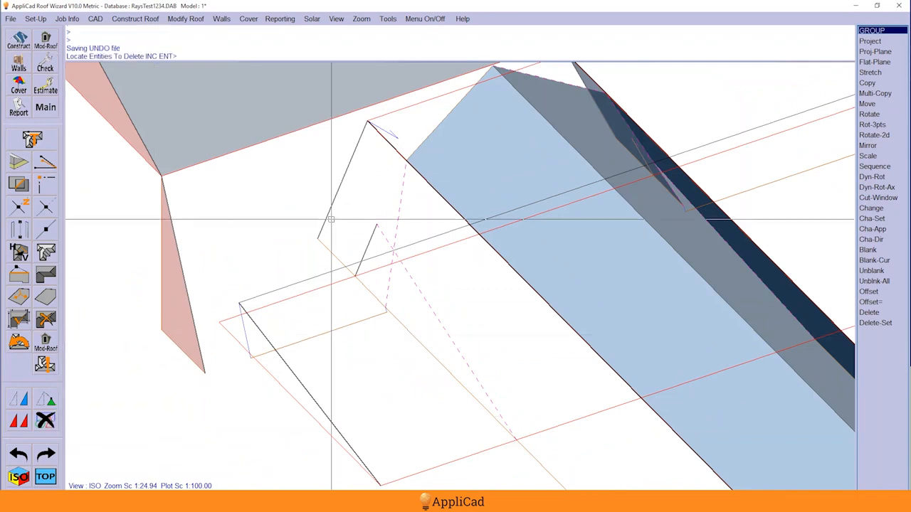
key(Return)
key(Return)
key(Return)
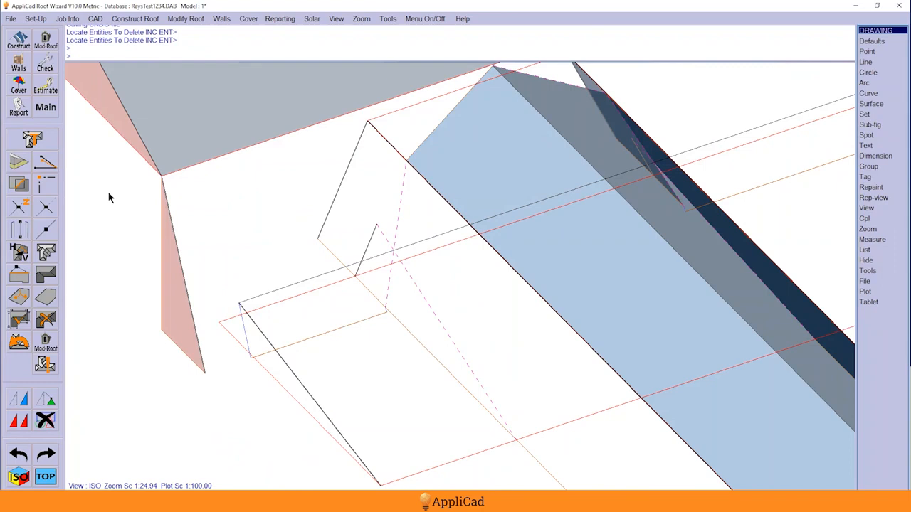
Step: Trim the two dashed valley lines on the wing's near side to their crossing point
click(44, 189)
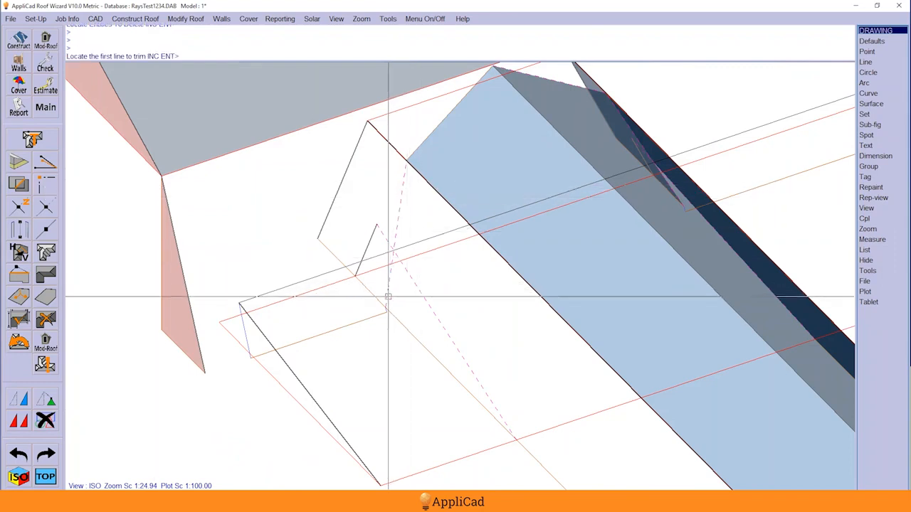
click(374, 246)
click(375, 236)
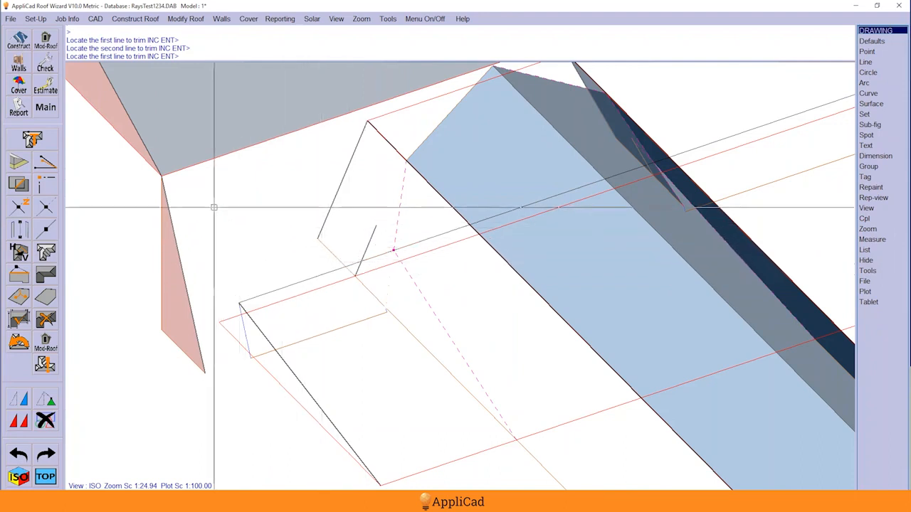
scroll(216, 208, down, 3)
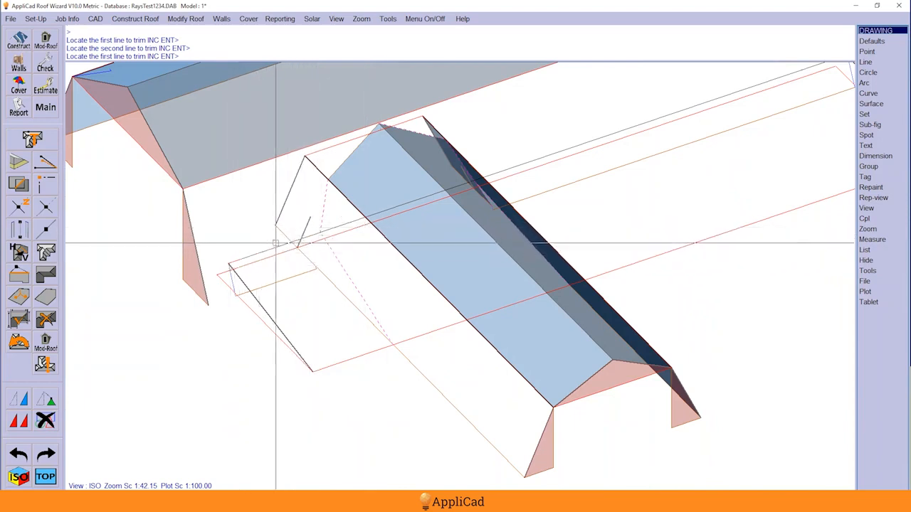
click(706, 105)
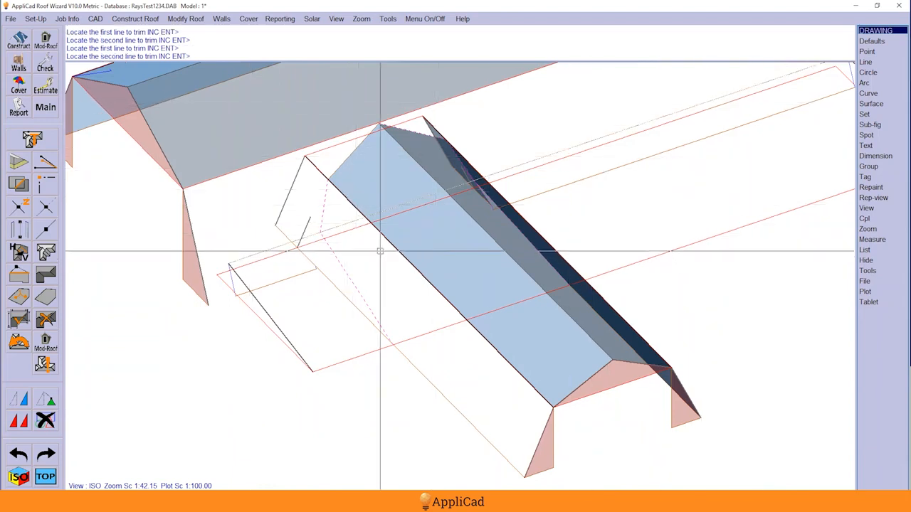
click(725, 133)
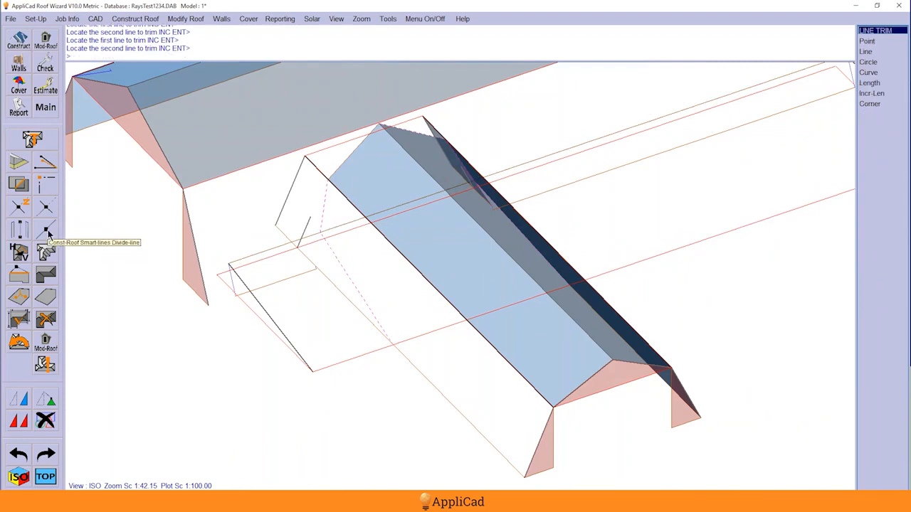
Step: Divide the long upper edge line of the lean-to roof into 2 segments
click(46, 252)
double_click(413, 178)
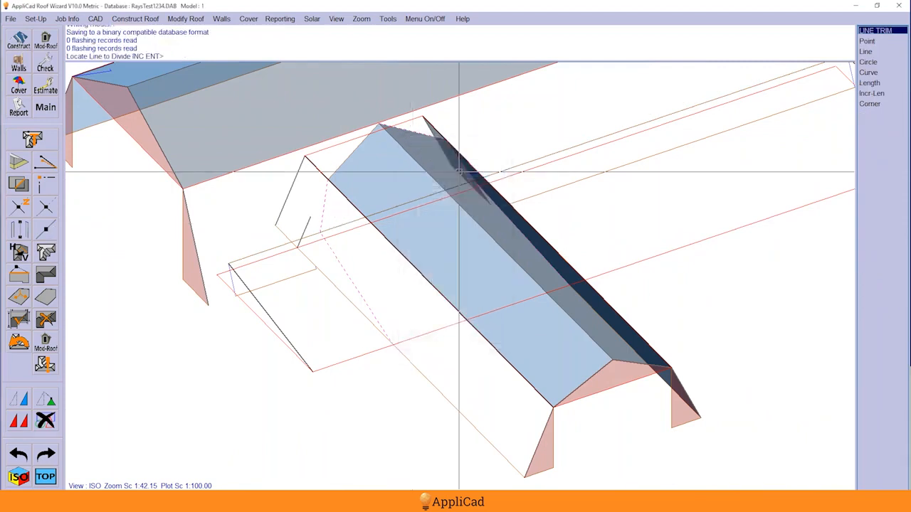
click(559, 173)
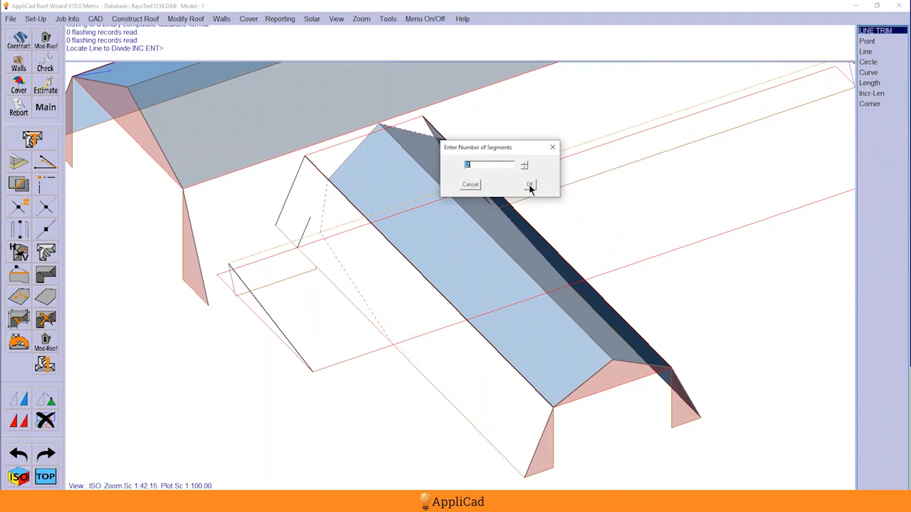
click(531, 186)
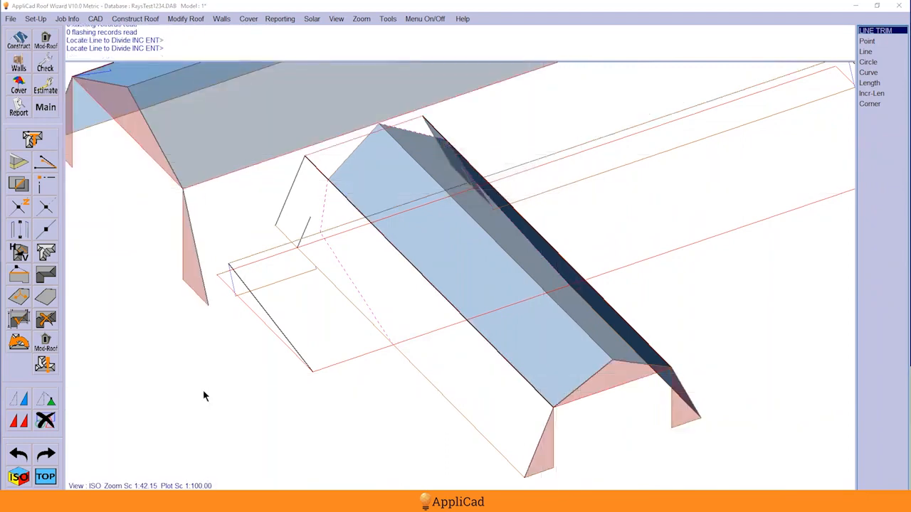
key(Escape)
Step: Trim the near segment of the lean-to's upper edge to the corner where the dashed valley lines meet
click(45, 206)
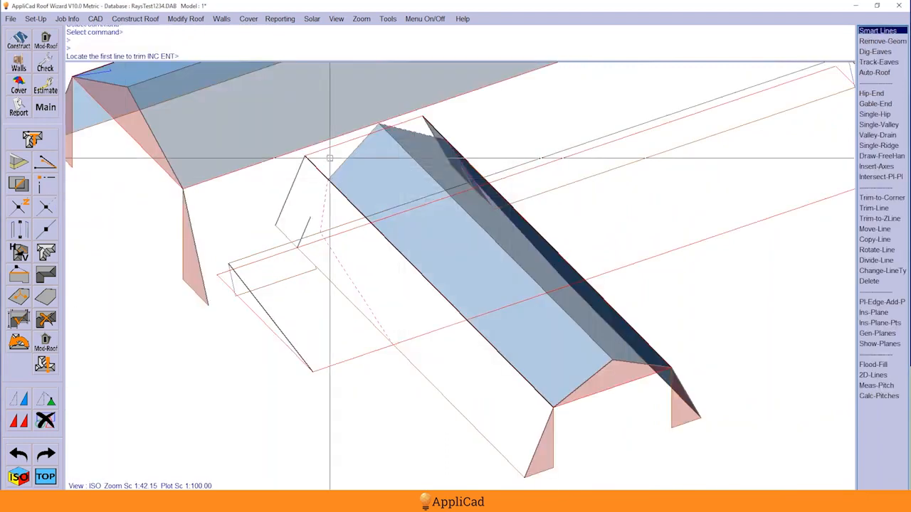
click(527, 165)
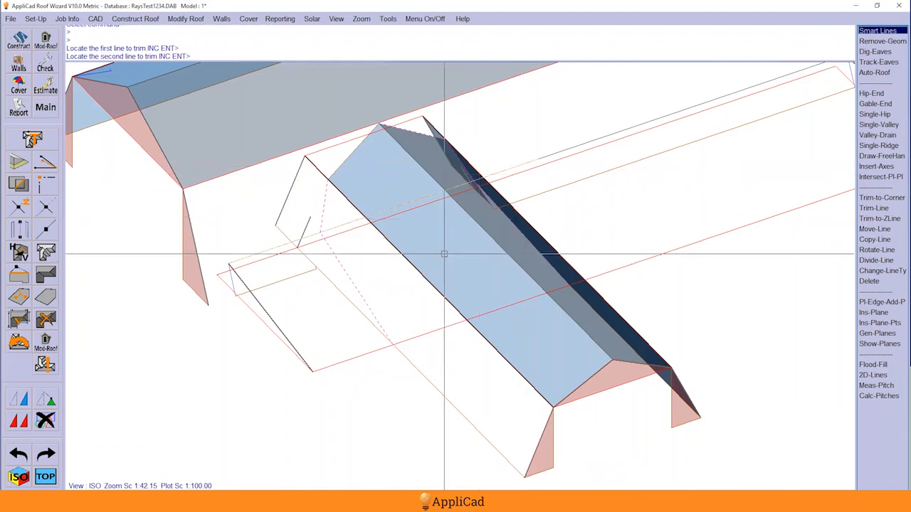
click(327, 253)
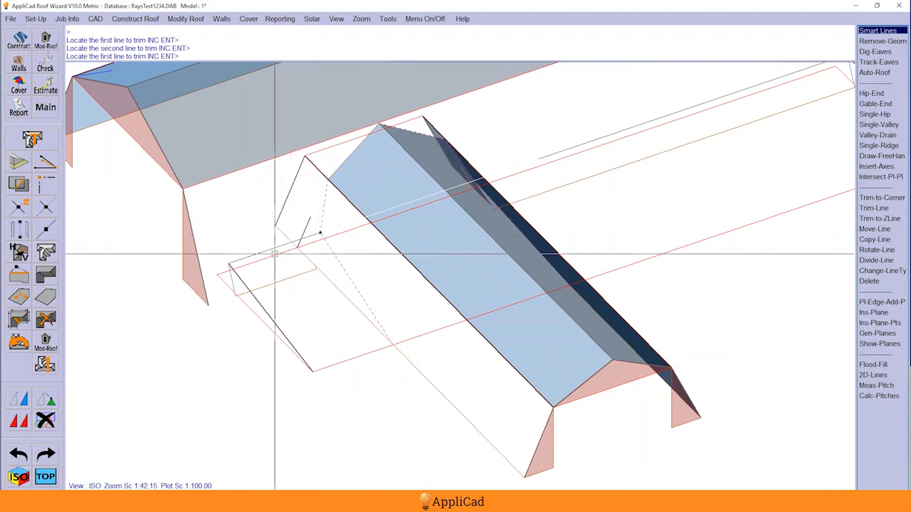
key(Escape)
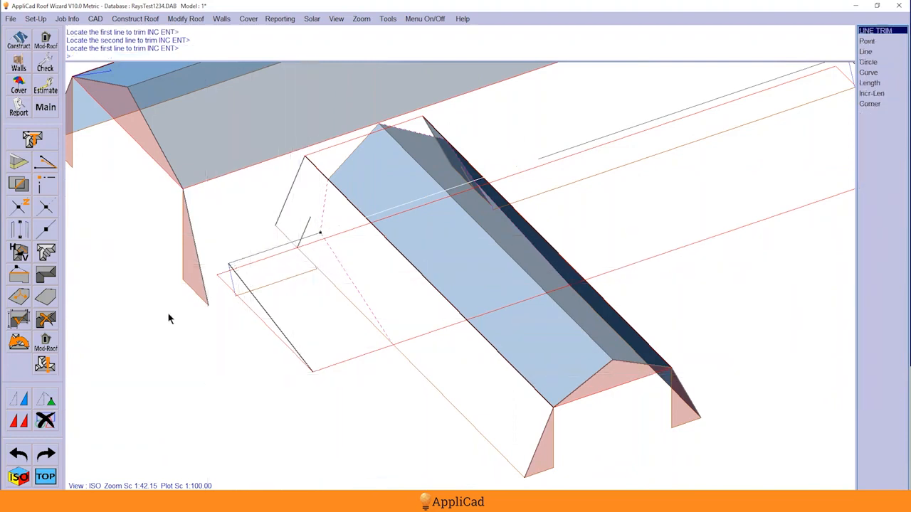
Step: Insert a roof plane on the wing's near steep slope, bounded by the two valley lines and the long slope edges
click(47, 298)
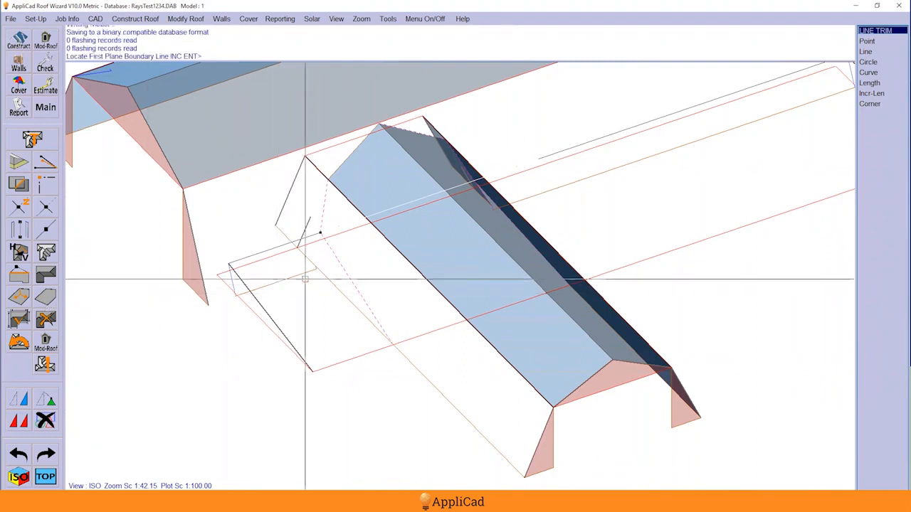
click(333, 252)
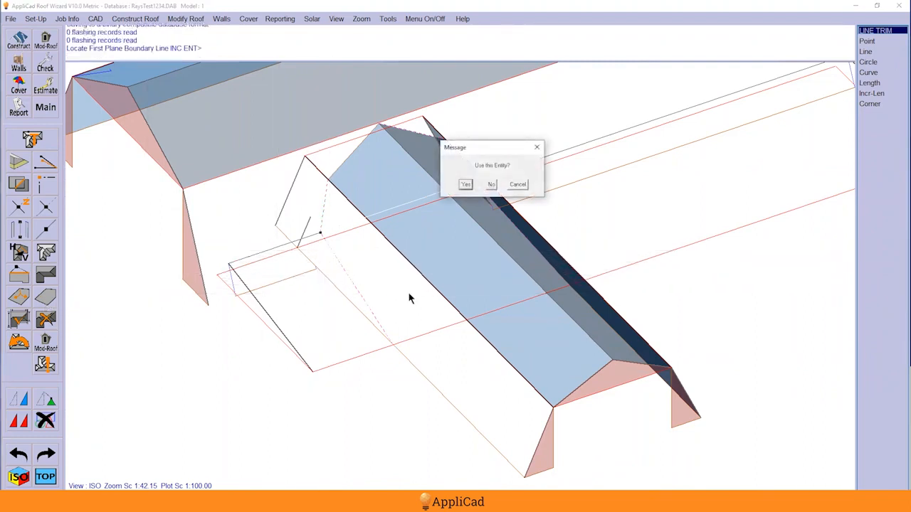
key(Return)
key(n)
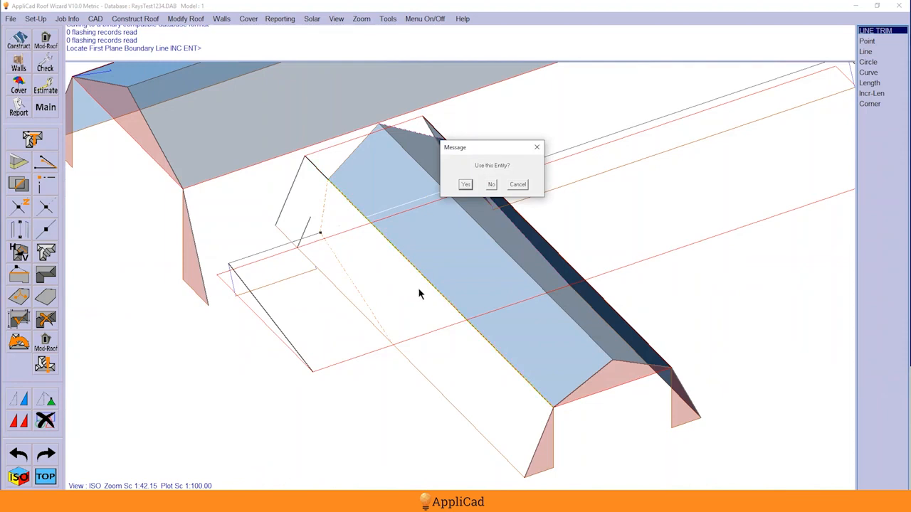
key(y)
key(Return)
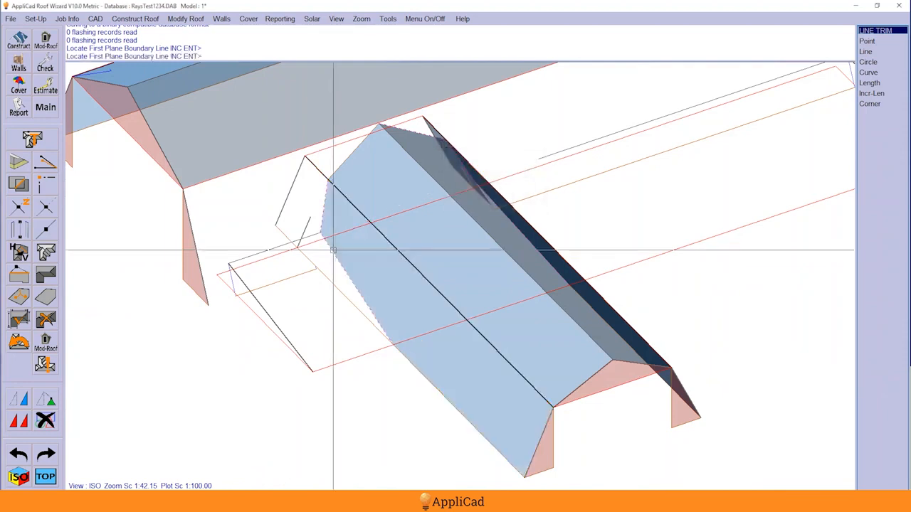
Step: Try to insert a roof plane on the near part of the lean-to, starting from its sloping end edge
click(262, 306)
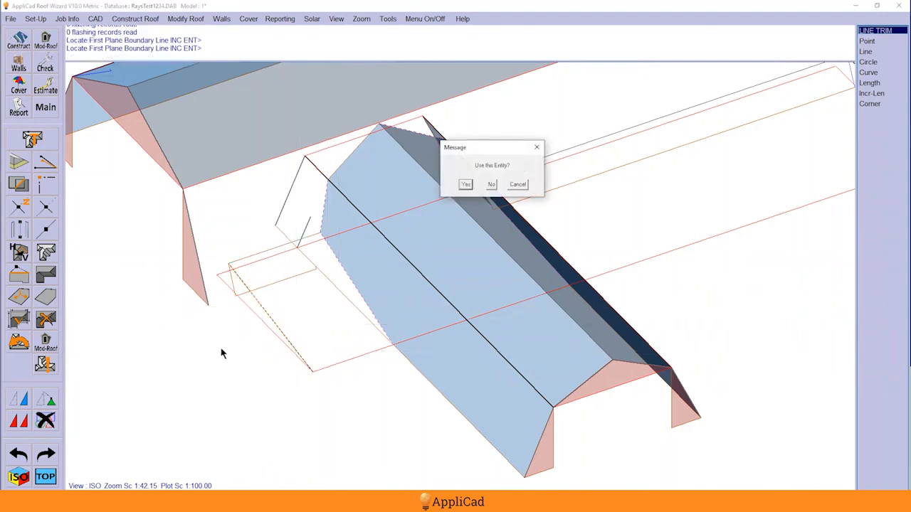
key(y)
key(Escape)
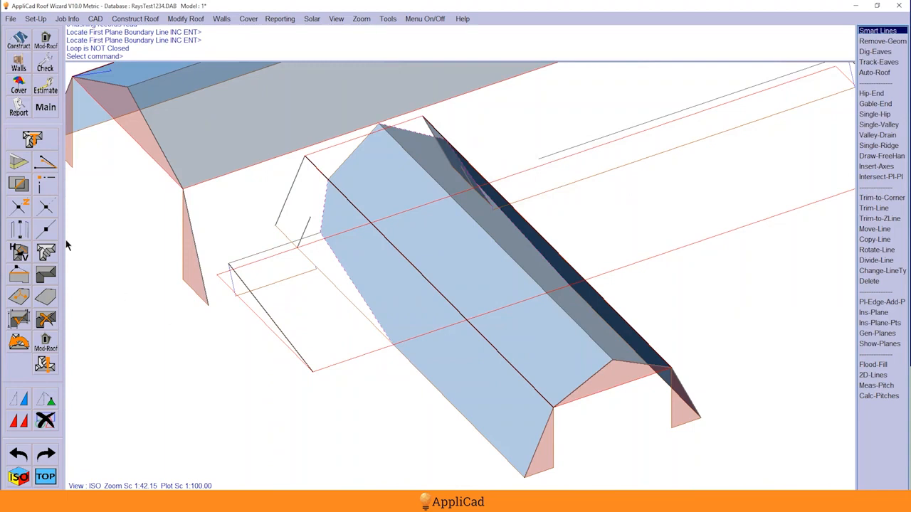
click(44, 195)
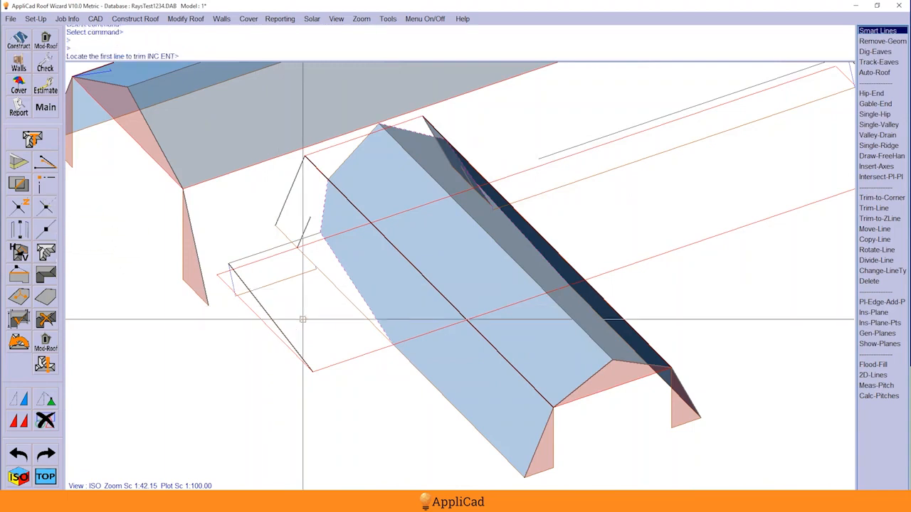
click(682, 249)
key(Return)
click(235, 261)
key(Escape)
Step: Divide the lean-to's long lower edge line where it runs beneath the wing
click(46, 252)
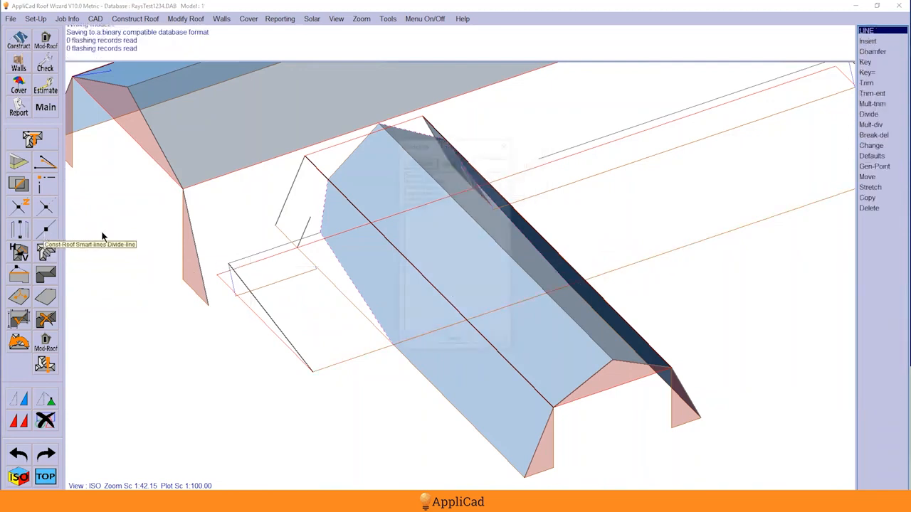
double_click(435, 174)
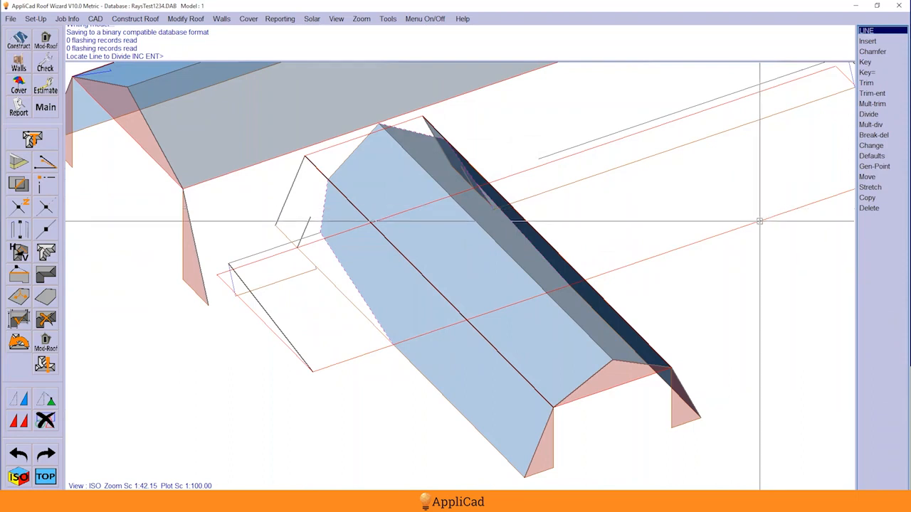
click(576, 283)
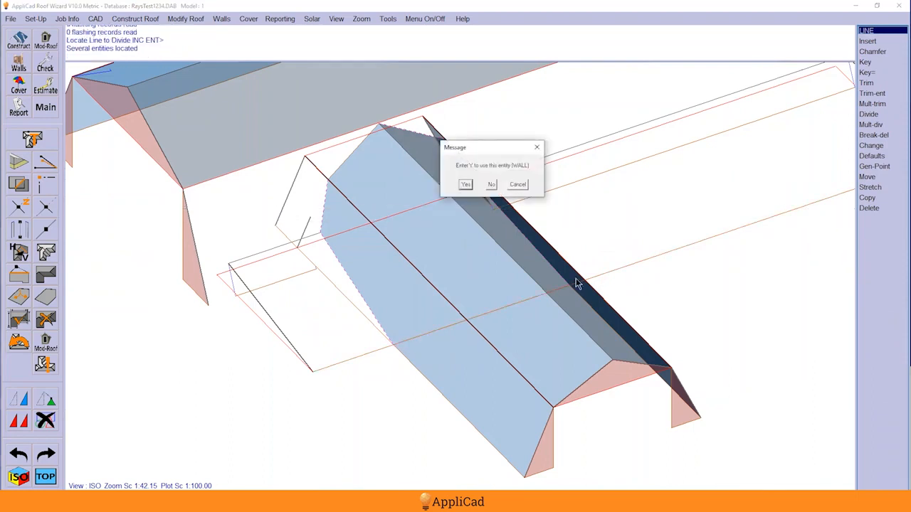
click(466, 185)
click(529, 185)
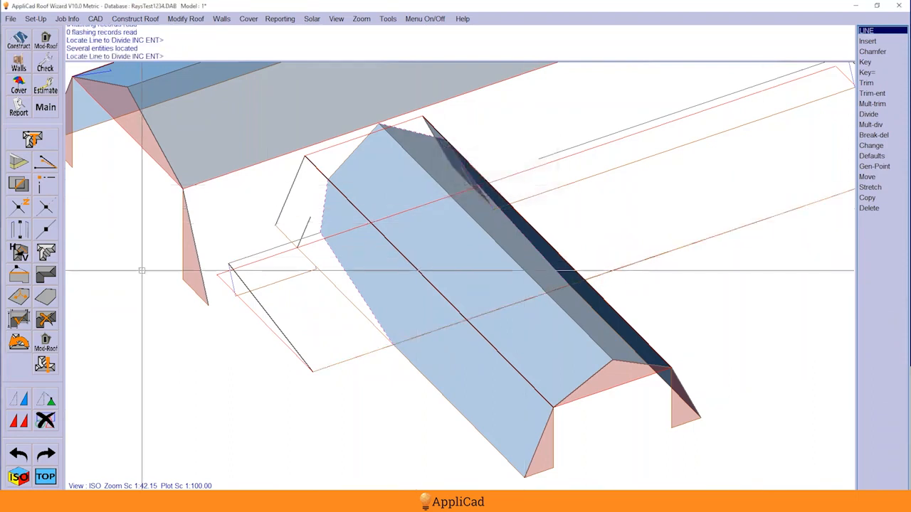
Step: Trim the near segment of the lean-to's lower fascia line to the corner with the wing's lower valley line
click(39, 183)
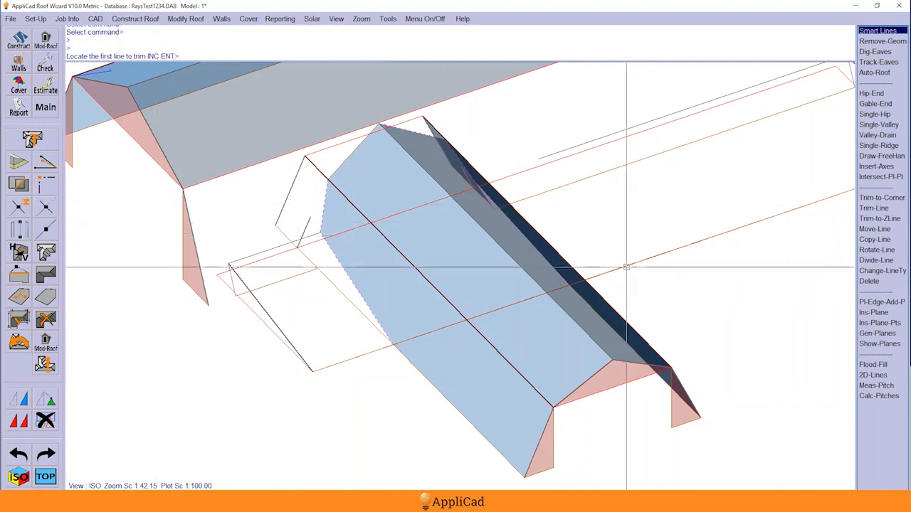
click(655, 262)
key(n)
key(n)
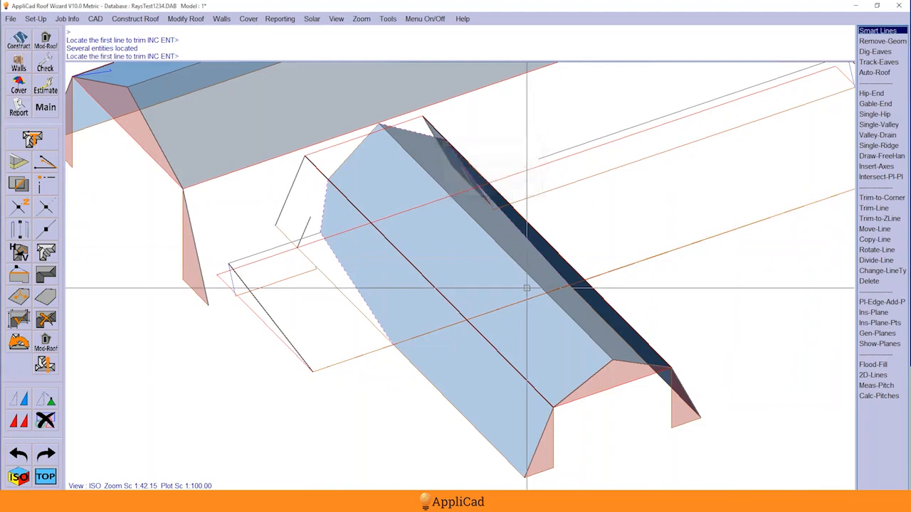
click(603, 276)
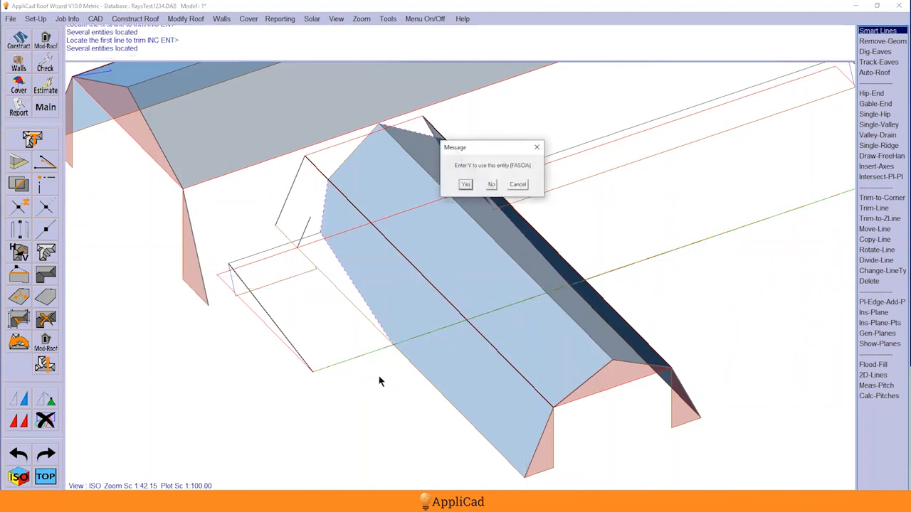
key(y)
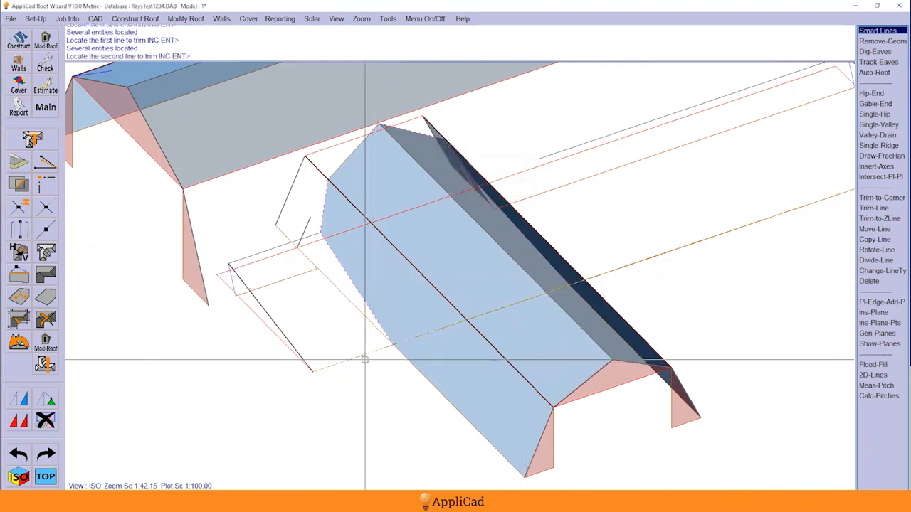
click(387, 325)
key(Escape)
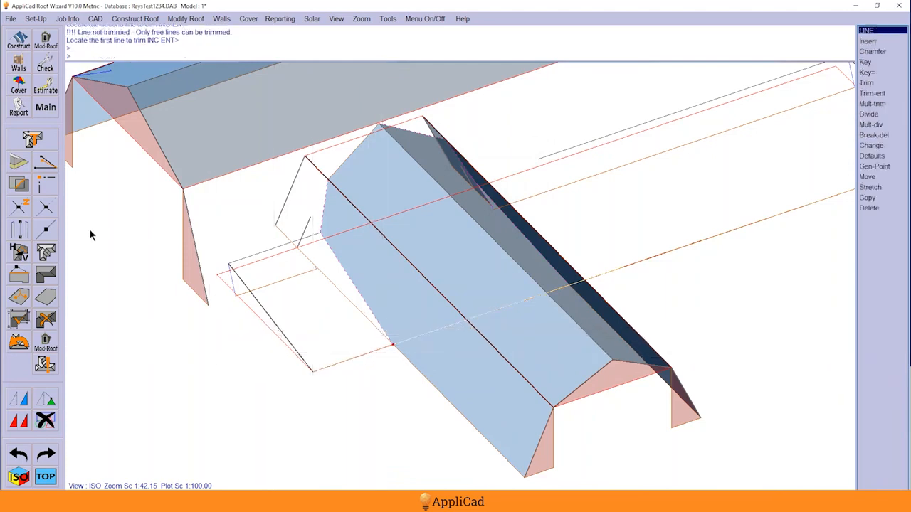
Step: Insert a roof plane on the near part of the lean-to, bounded by its end edge, fascia, upper edge and valley line
click(46, 296)
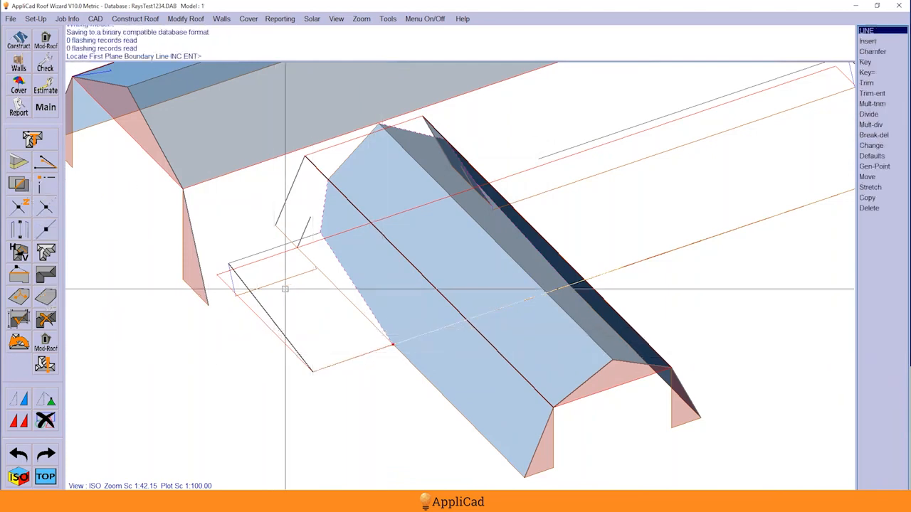
click(343, 272)
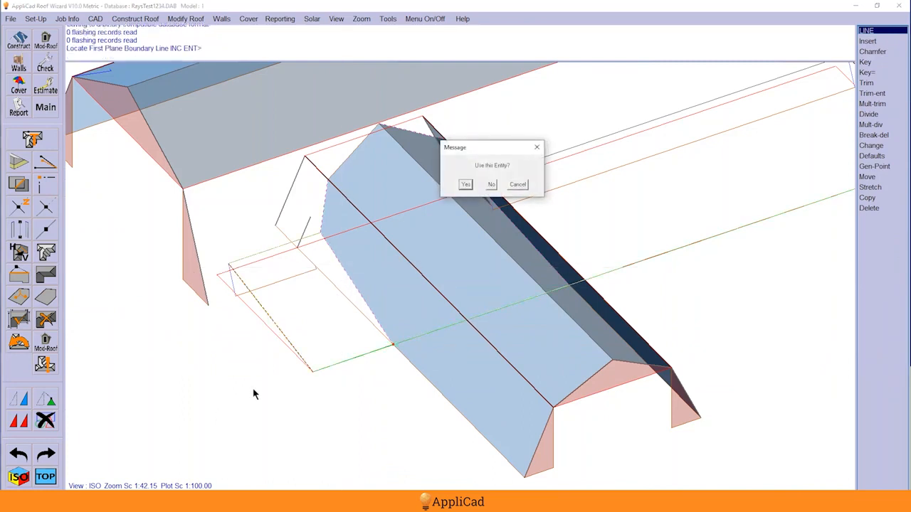
key(Return)
key(Return)
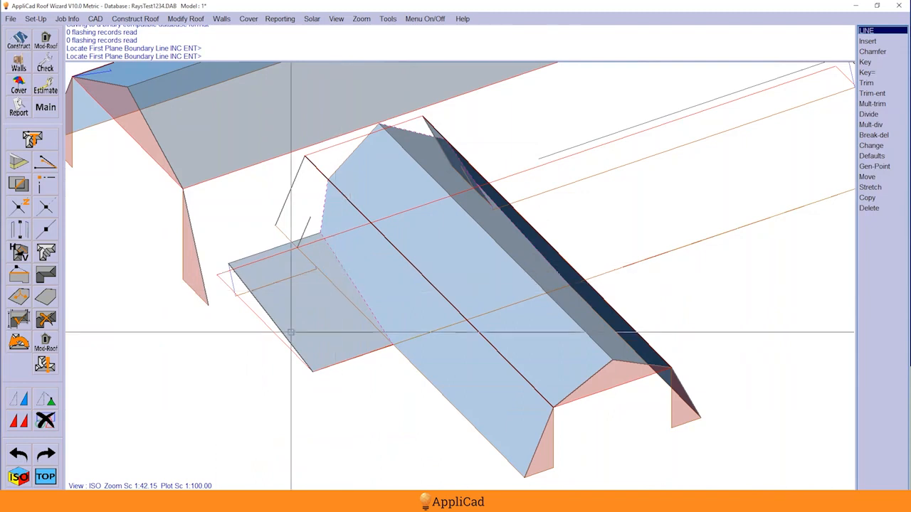
key(Escape)
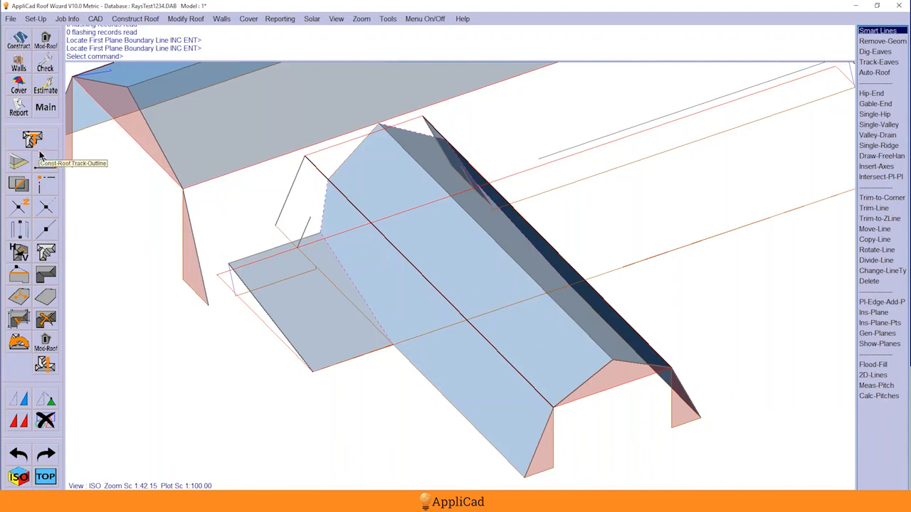
Step: Trim the low line beneath the near lean-to plane to the corner with the main roof's steep gable edge
click(45, 184)
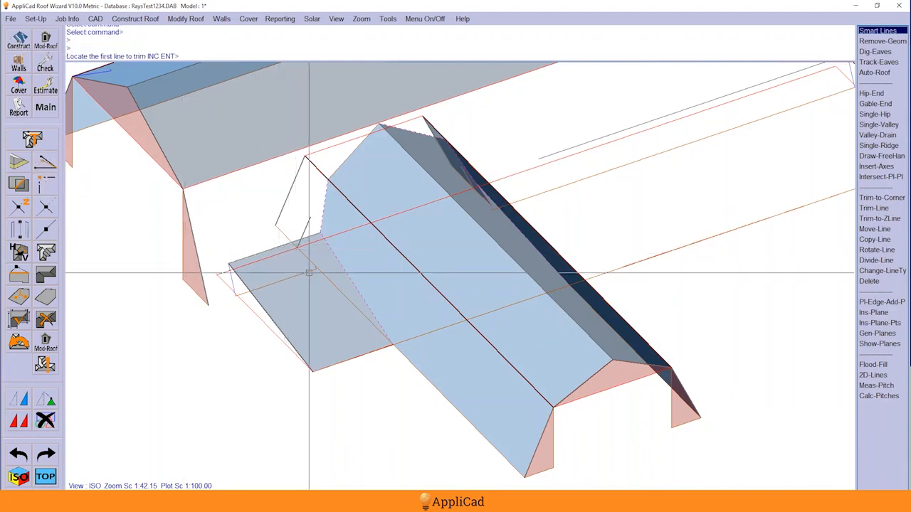
click(190, 318)
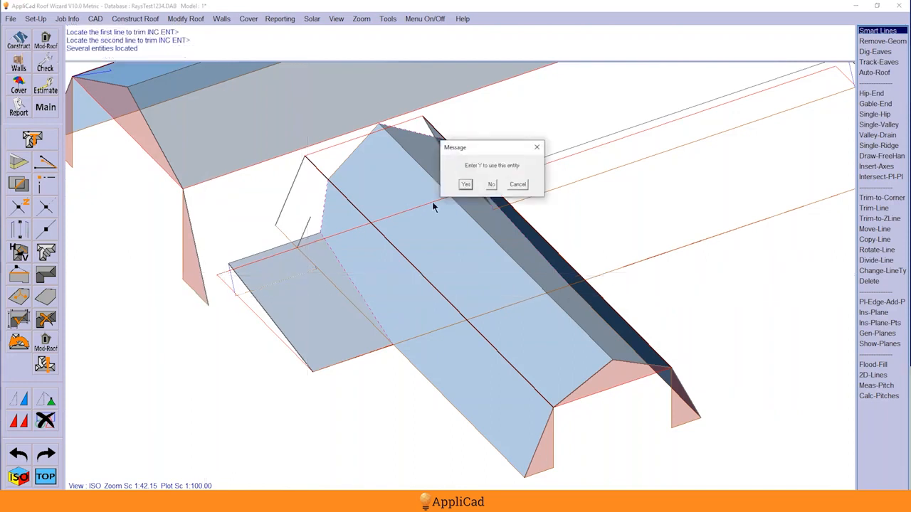
click(492, 187)
click(467, 185)
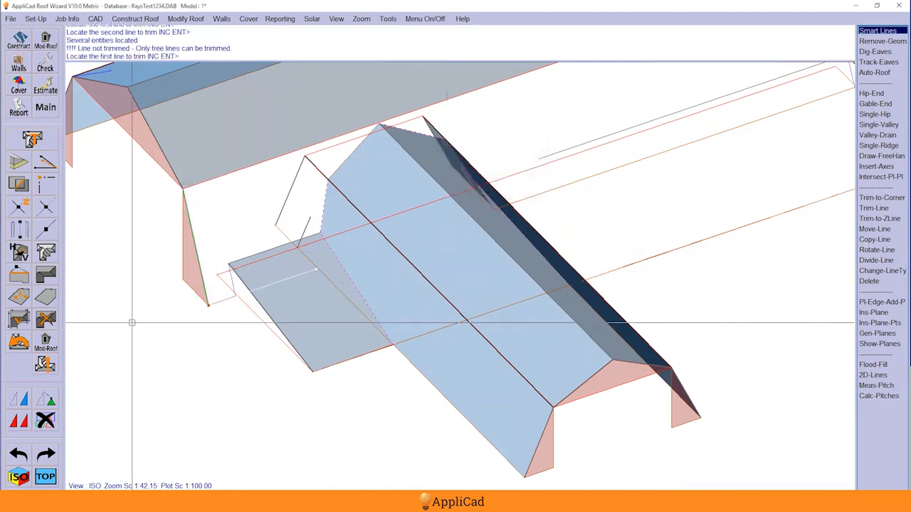
key(Escape)
key(Escape)
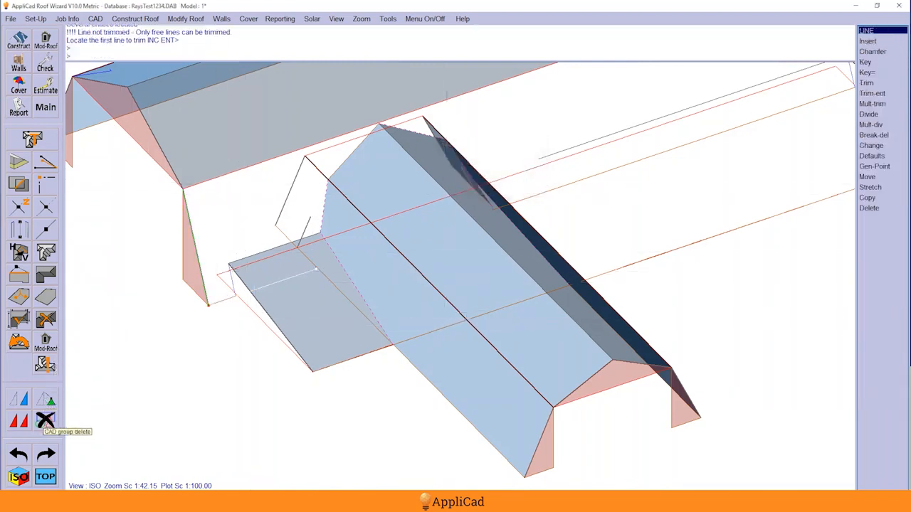
Step: Delete the leftover slope edges, fascia segment and outline lines around the junction of the wing and the near lean-to plane
click(45, 422)
click(289, 198)
click(282, 232)
click(307, 222)
click(307, 257)
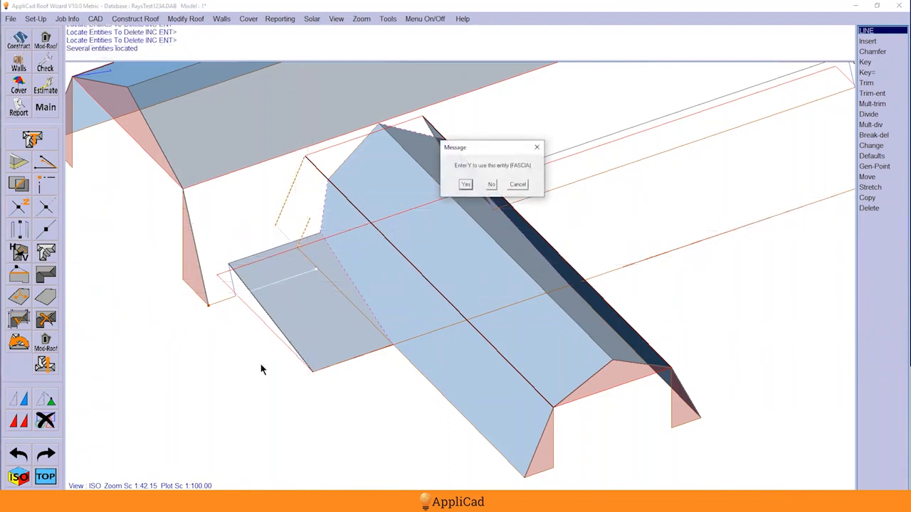
key(y)
click(309, 264)
click(329, 282)
click(329, 281)
key(y)
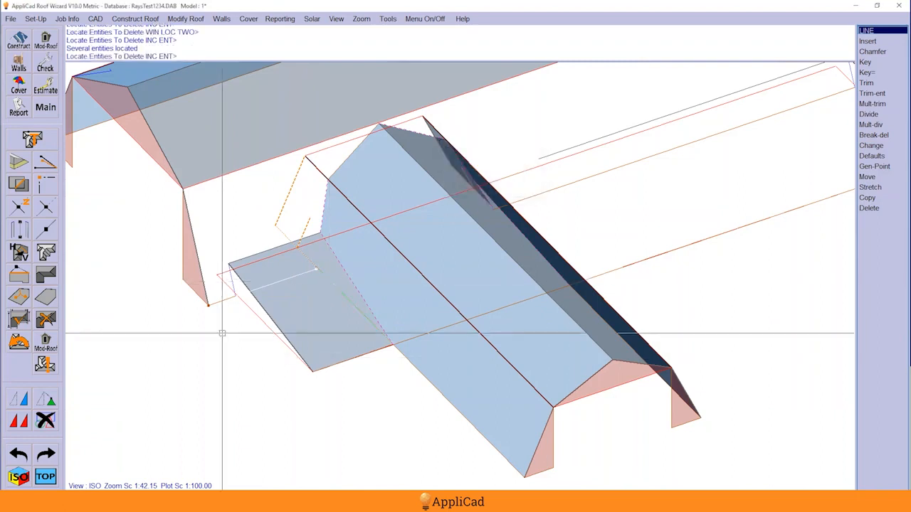
click(243, 300)
click(223, 275)
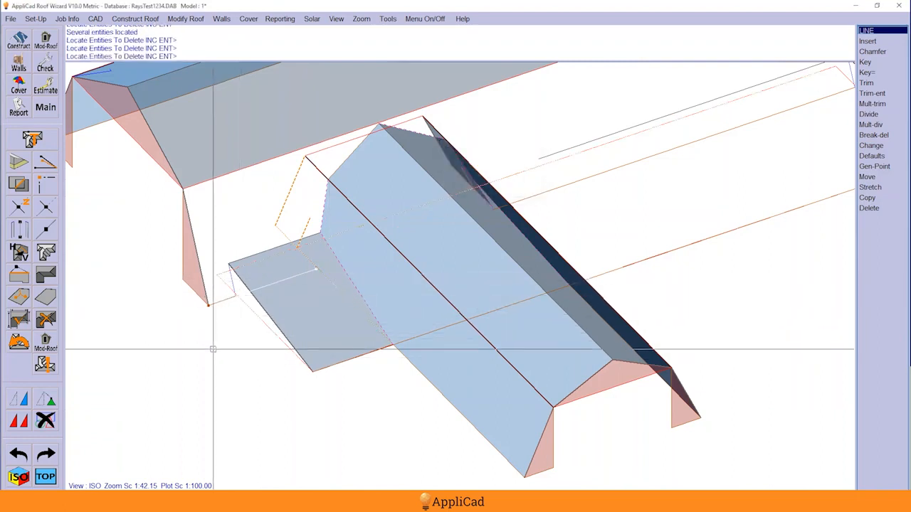
right_click(213, 349)
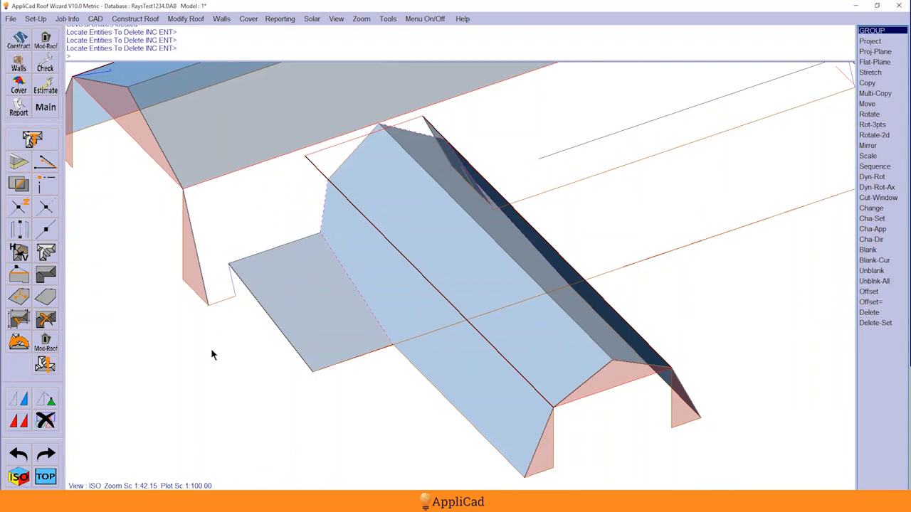
Step: Delete the wall and fascia lines that overlap the wing's near pitch-change line
click(44, 420)
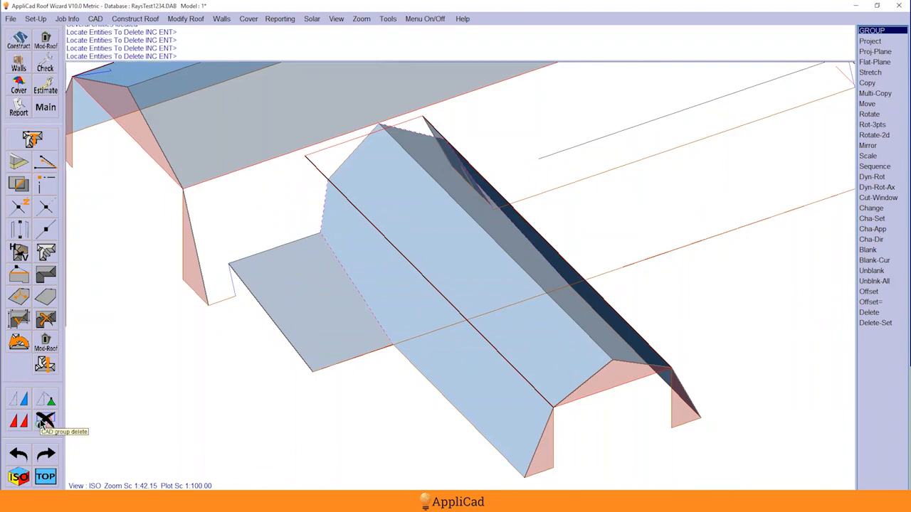
click(313, 164)
key(Return)
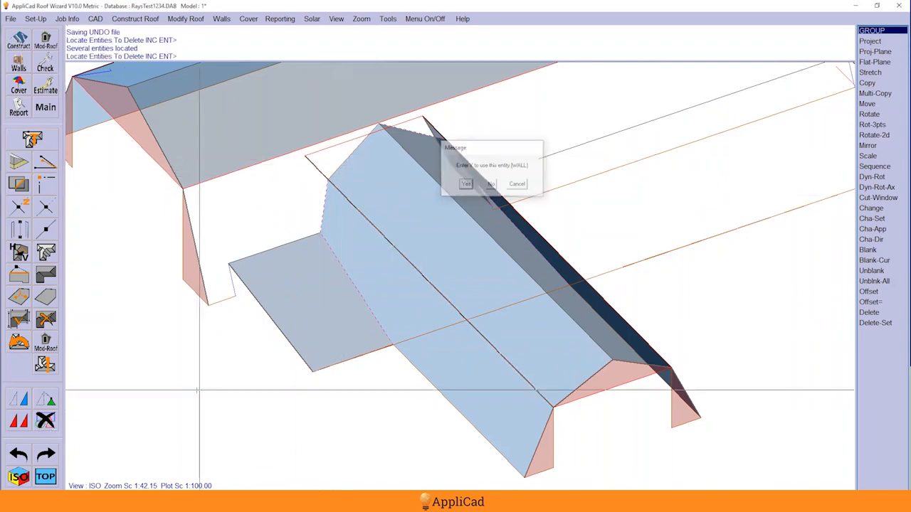
click(309, 159)
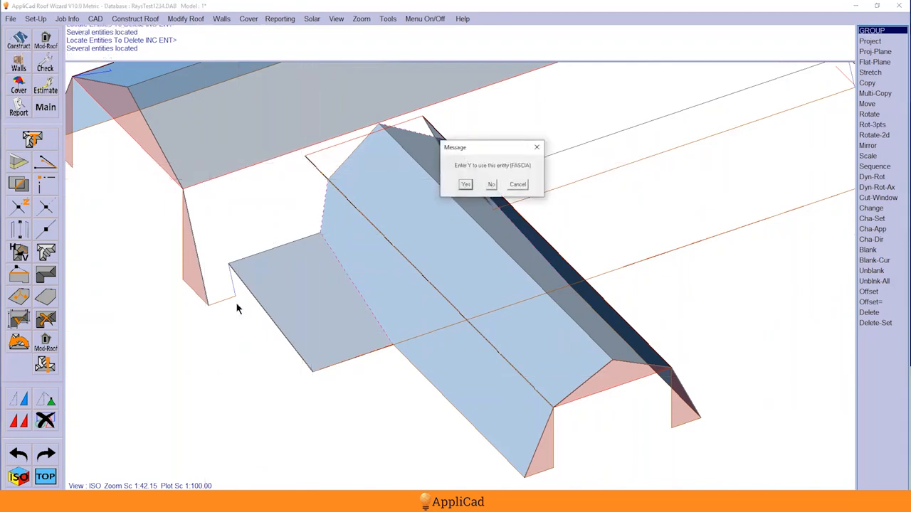
key(Return)
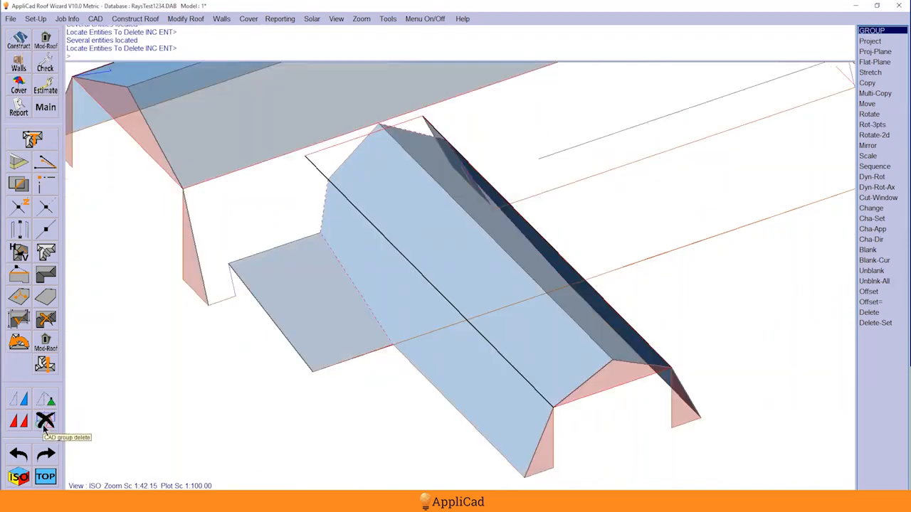
Step: Delete the stub of the wing's near pitch-change line that projects past the valley
click(45, 421)
click(306, 158)
click(343, 194)
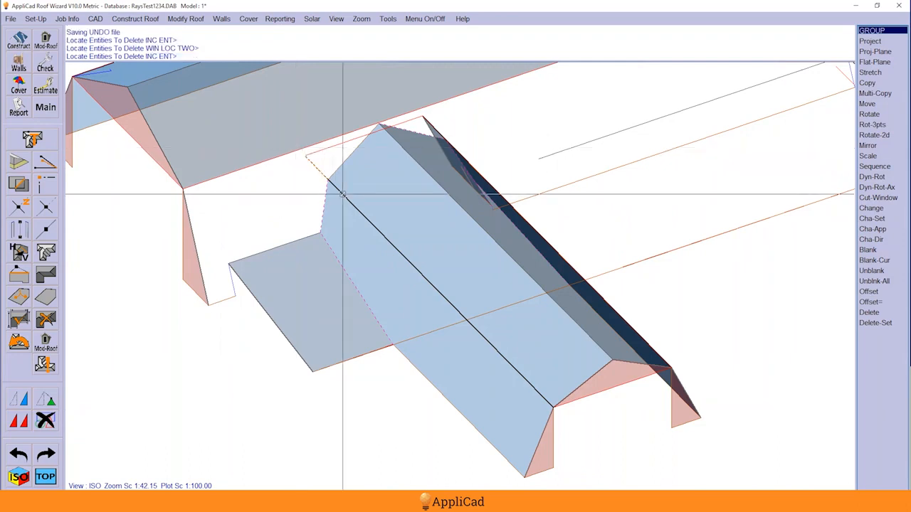
right_click(340, 199)
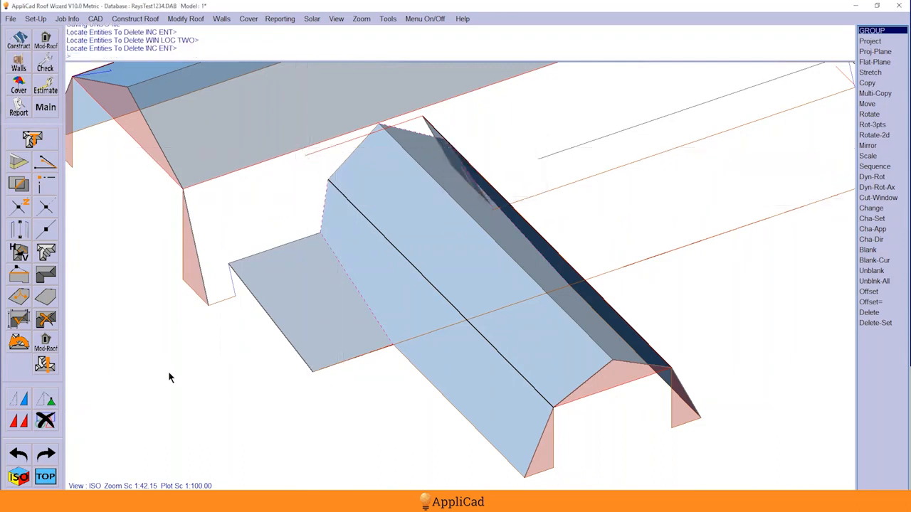
Step: Delete the overlapping roof planes on the wing's far steep slope, keeping the valley and edge lines
middle_drag(647, 232, 634, 339)
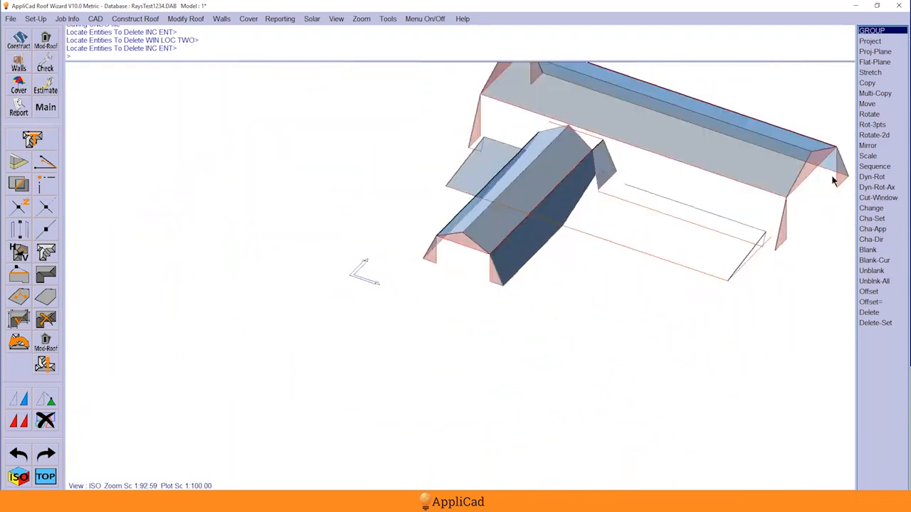
scroll(837, 148, up, 4)
scroll(837, 148, down, 2)
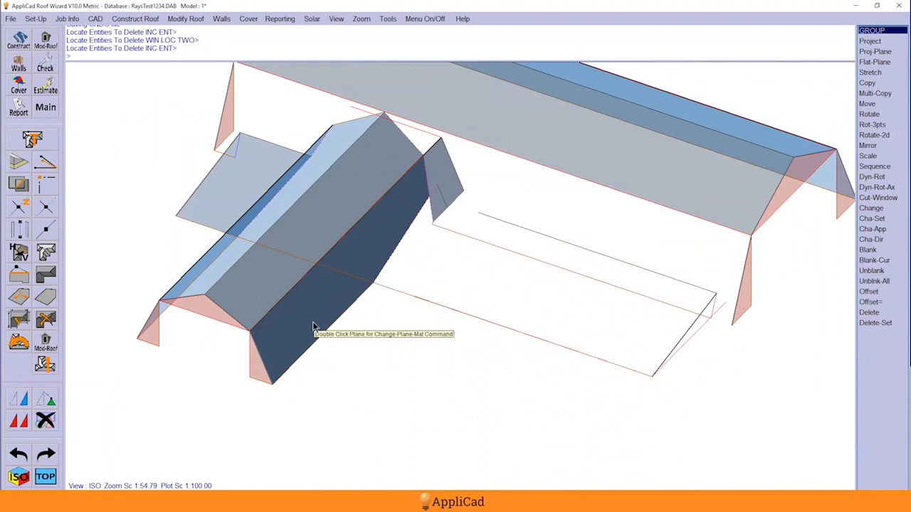
click(346, 232)
key(y)
click(440, 208)
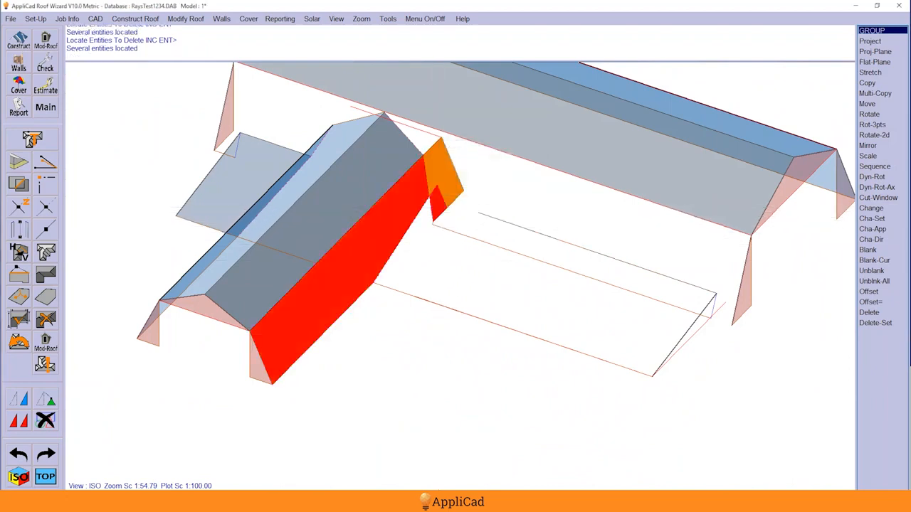
key(y)
click(438, 265)
key(y)
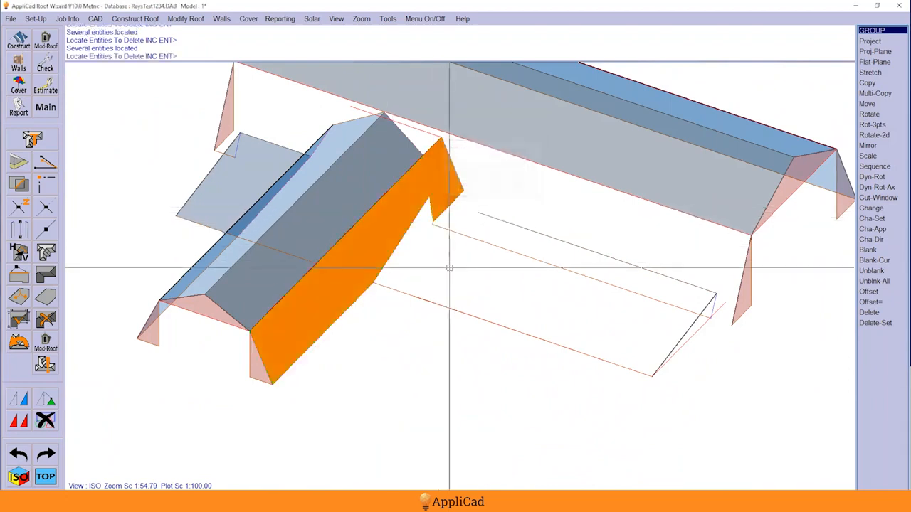
key(Return)
key(y)
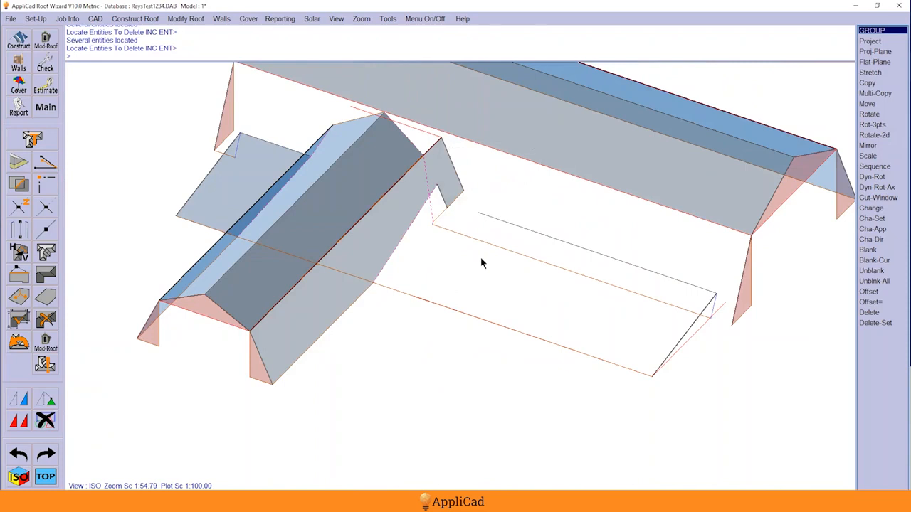
click(45, 419)
click(279, 308)
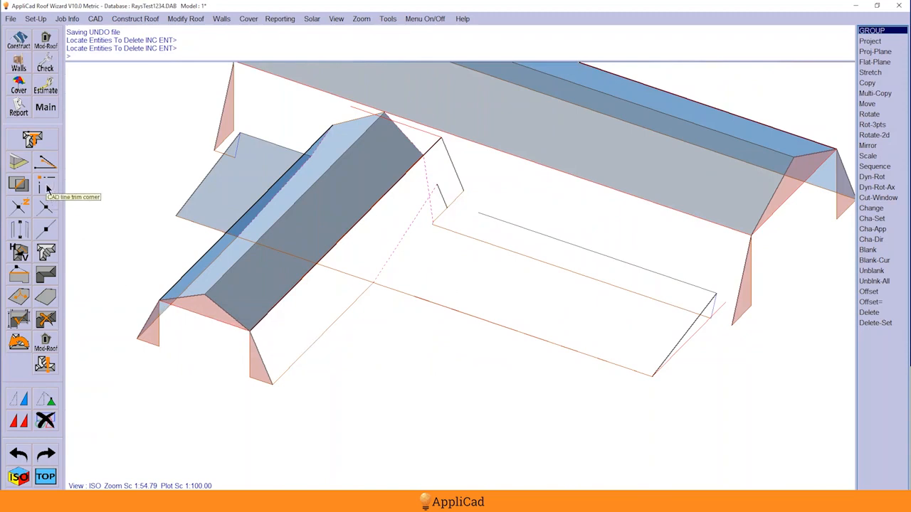
Step: Trim the upper valley line on the wing's far side to the corner where it meets the lower valley line
click(45, 185)
click(432, 209)
click(436, 212)
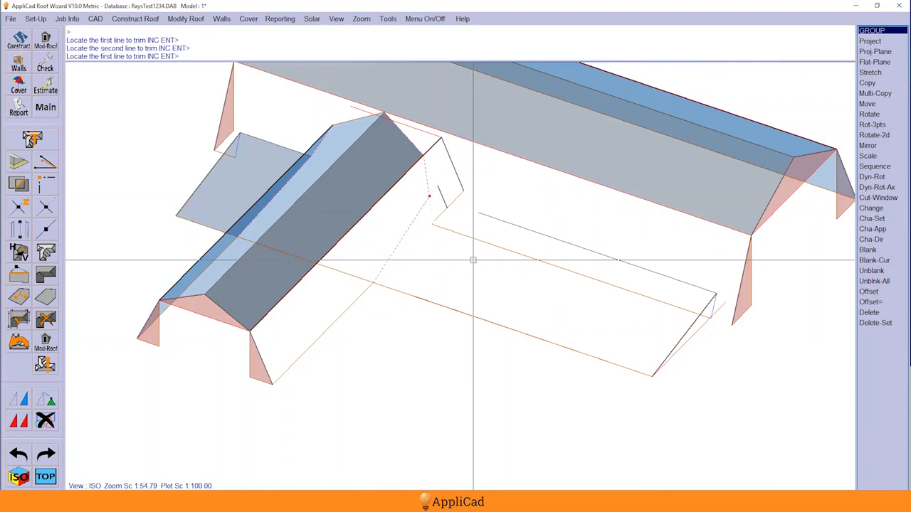
Step: Trim the longer lean-to's upper edge line to the wing's valley corner
click(489, 211)
click(428, 190)
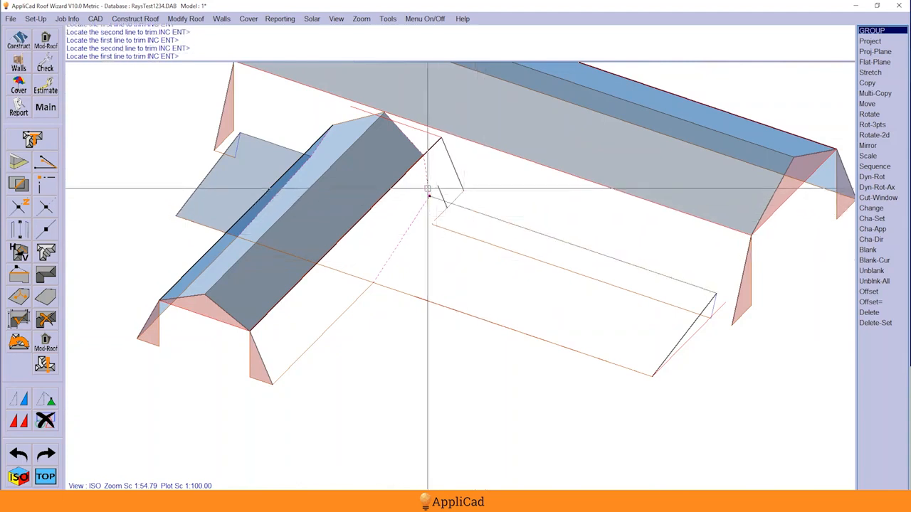
click(47, 319)
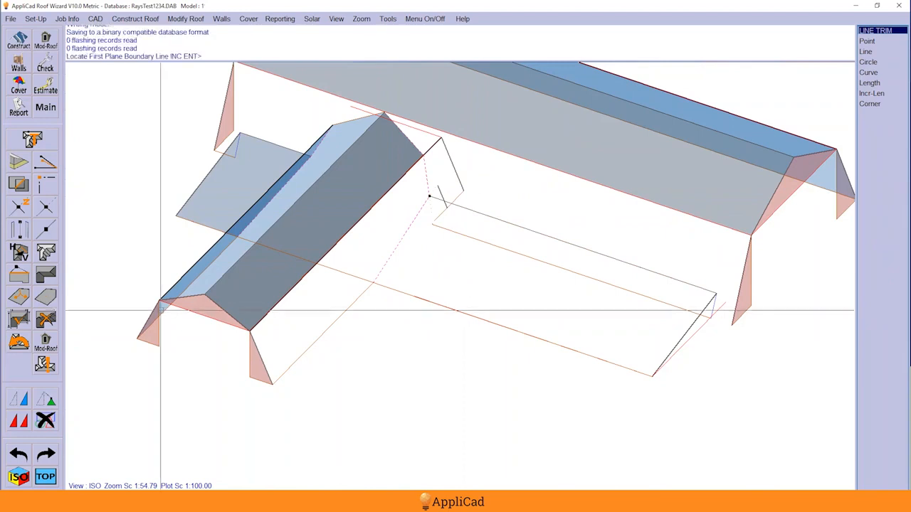
click(366, 318)
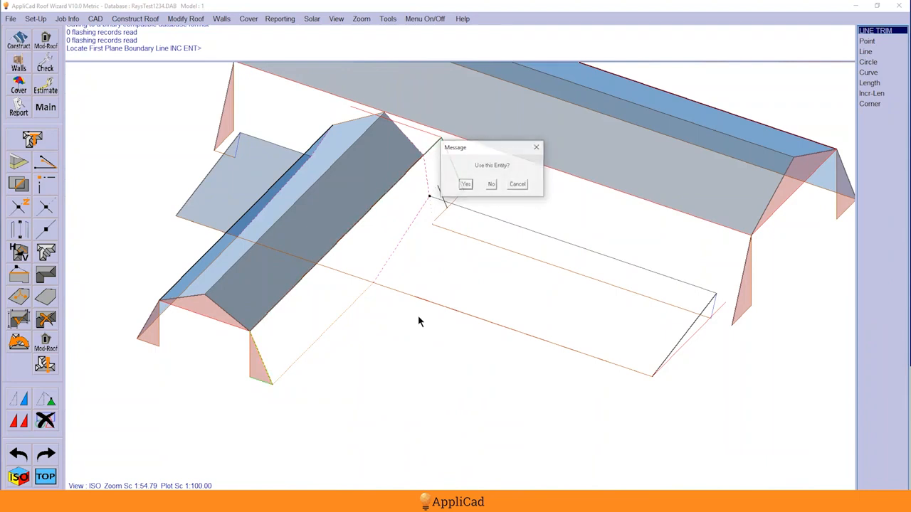
key(Return)
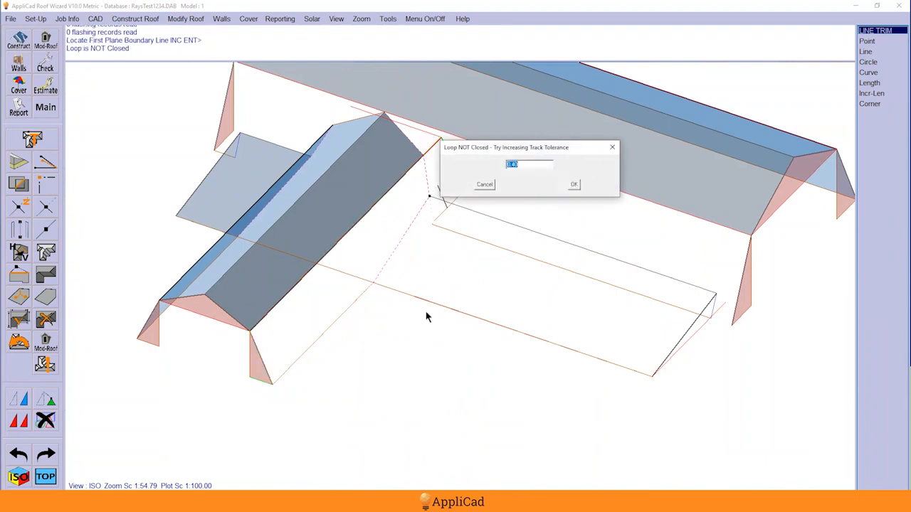
key(Return)
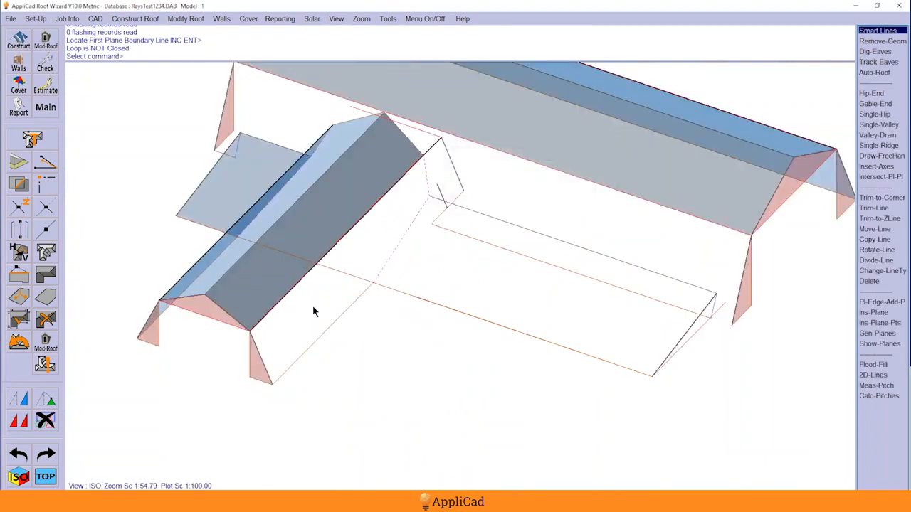
Step: Insert the roof plane on the wing's steep slope beside the longer lean-to, using its valley line to trace the boundary
click(46, 297)
click(426, 173)
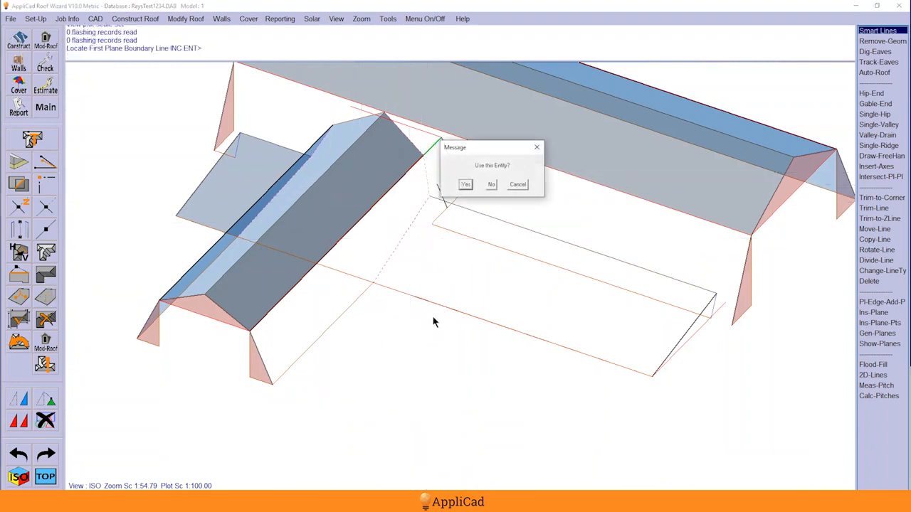
key(Return)
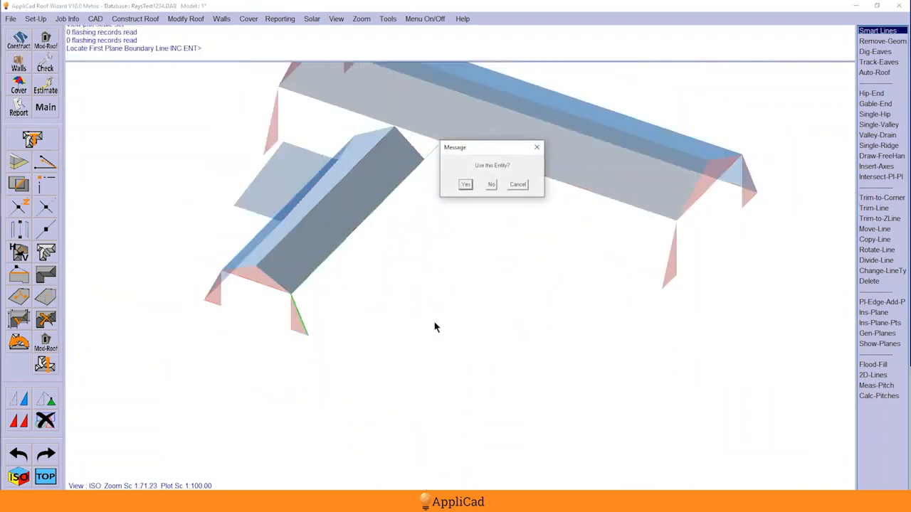
key(Return)
key(Return)
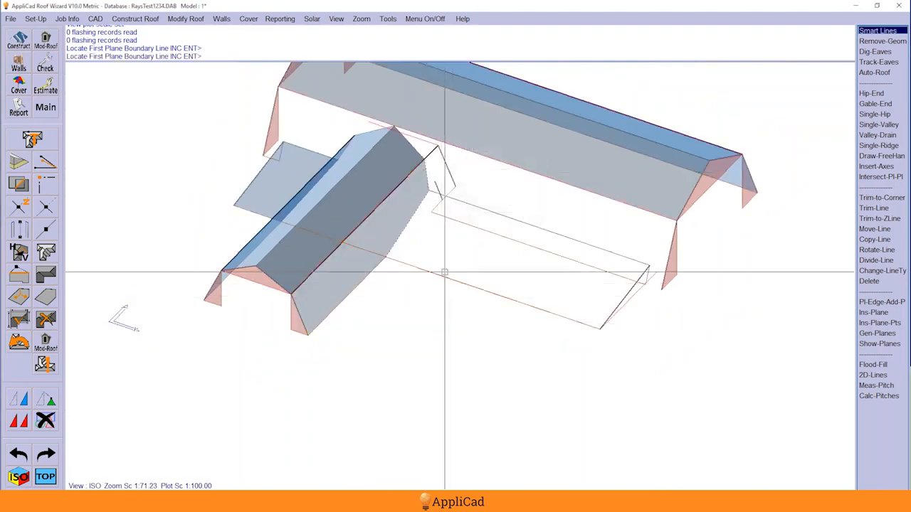
click(627, 293)
key(Return)
key(Return)
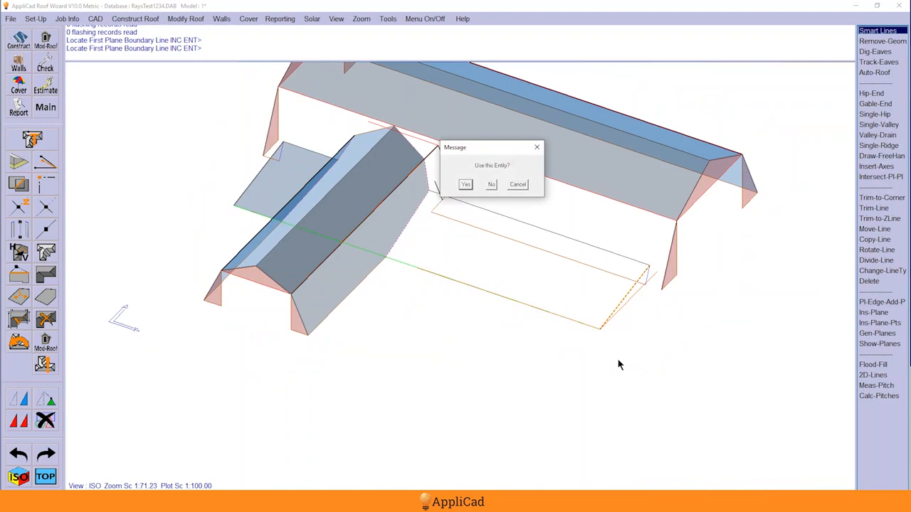
key(Return)
key(Escape)
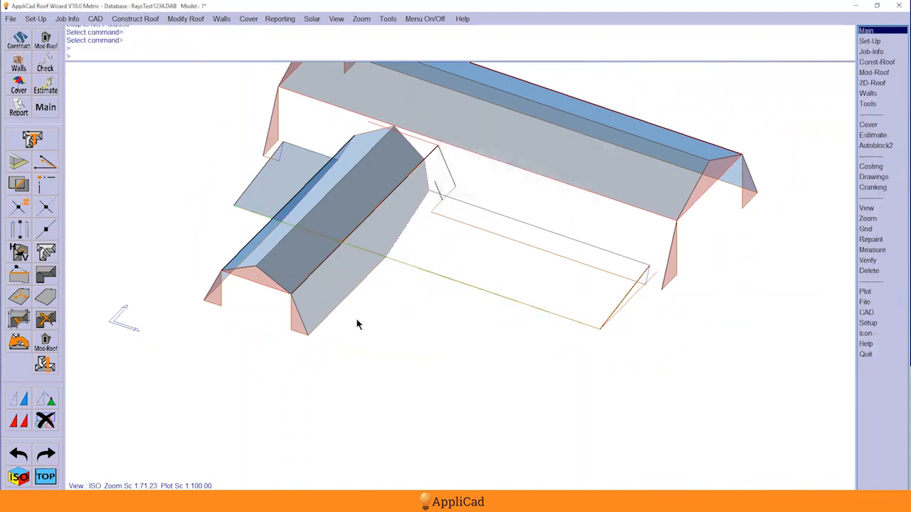
Step: Delete the overlapping lean-to eave line that runs across beneath the wing
click(46, 420)
click(392, 259)
right_click(388, 323)
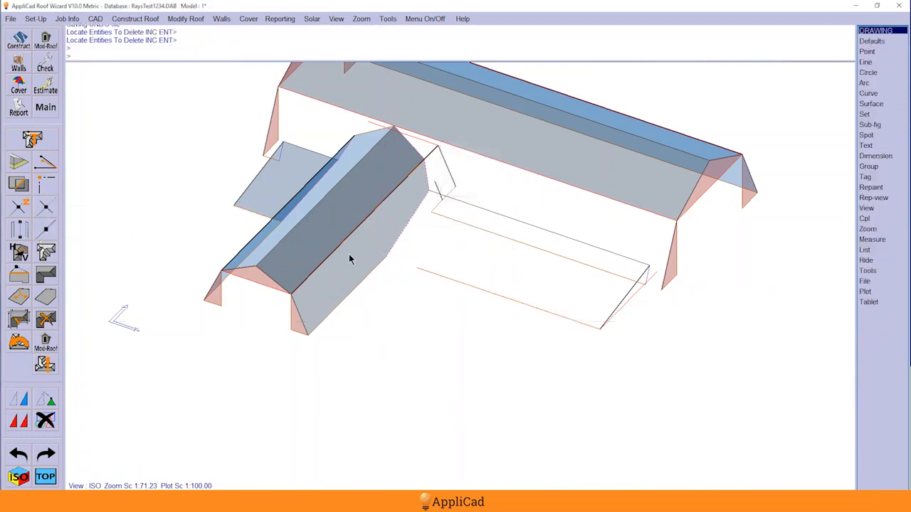
Step: Trim the longer lean-to's remaining eave line to the lower end of the wing's valley
click(46, 185)
click(427, 271)
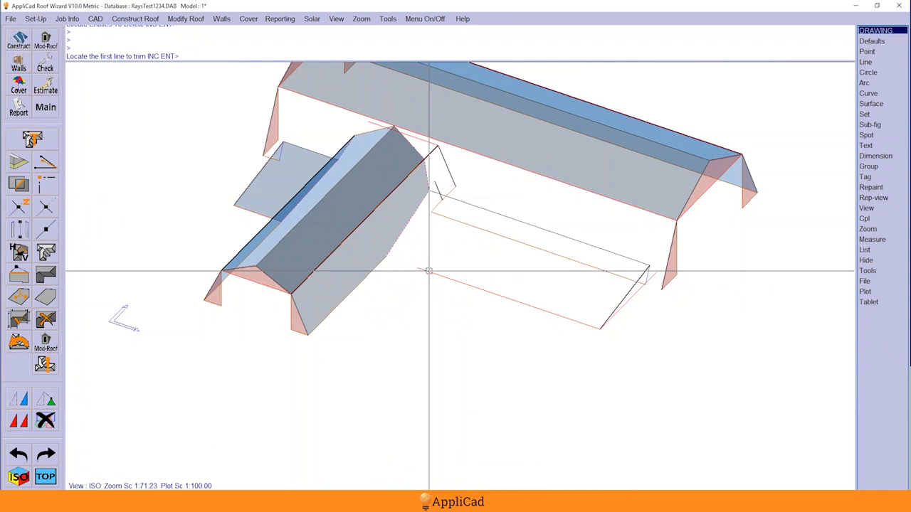
click(393, 249)
right_click(356, 295)
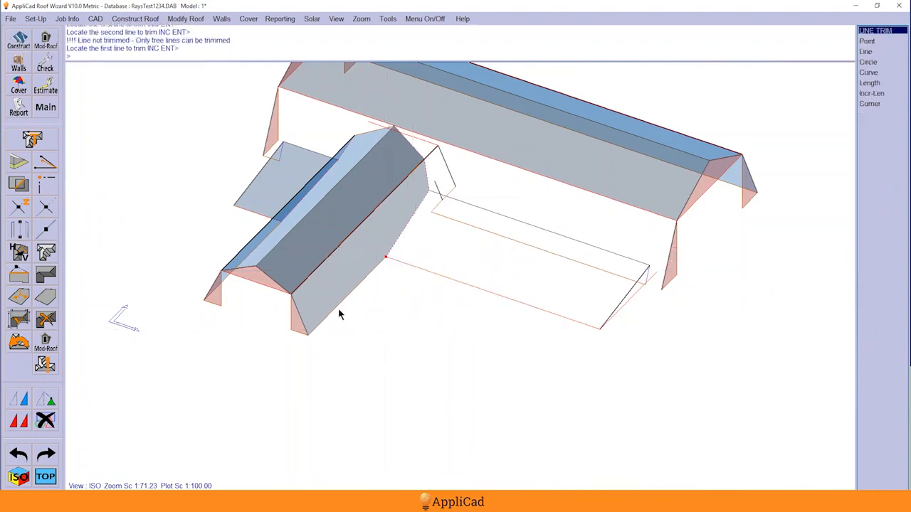
right_click(152, 288)
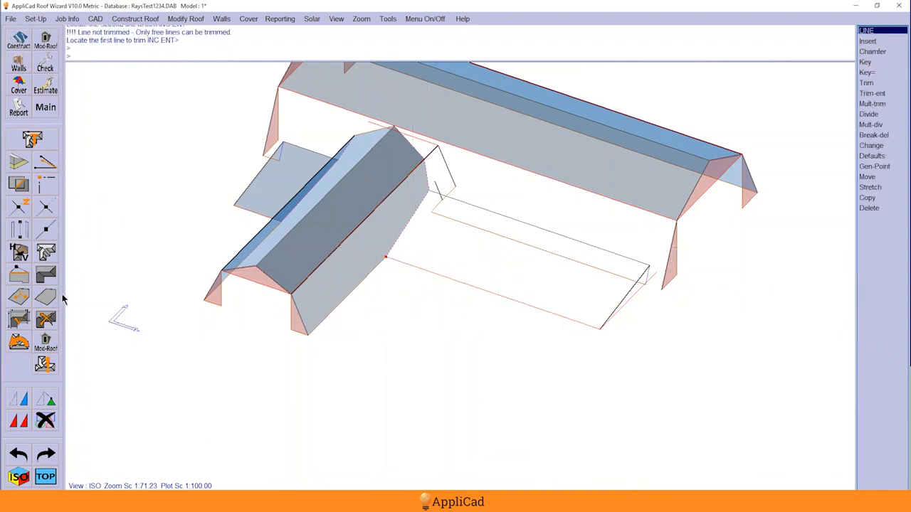
Step: Insert the longer lean-to's roof plane, using the lower valley line to trace its boundary
click(48, 296)
click(410, 226)
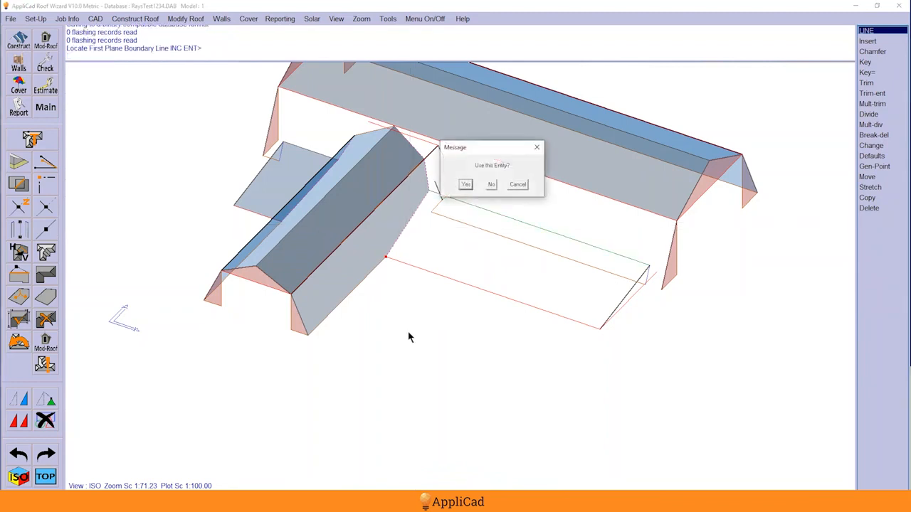
key(Return)
key(Return)
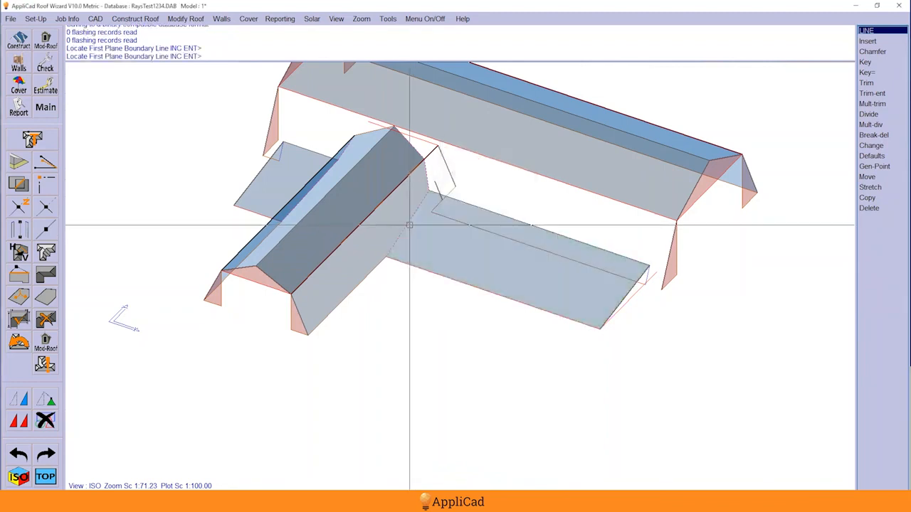
right_click(466, 344)
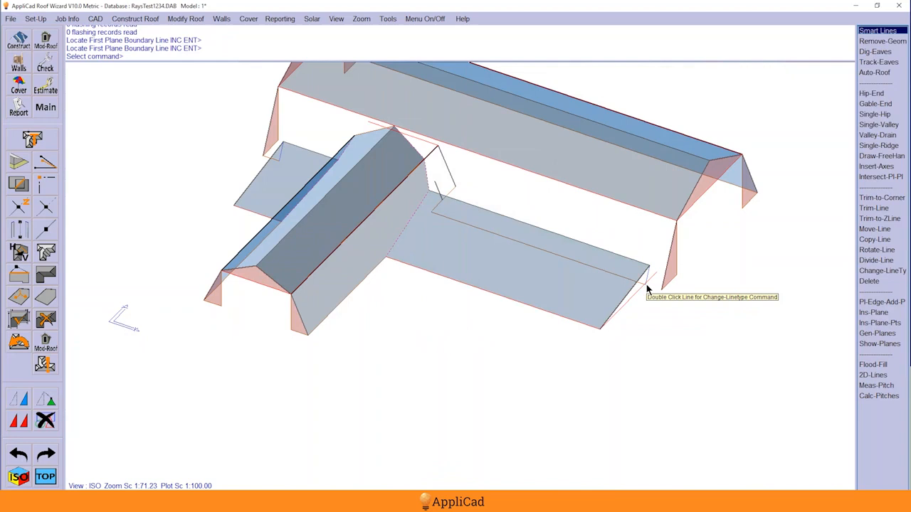
Step: Trim the main roof's lower eave line above the longer lean-to to the foot of the gable edge
right_click(243, 362)
click(49, 184)
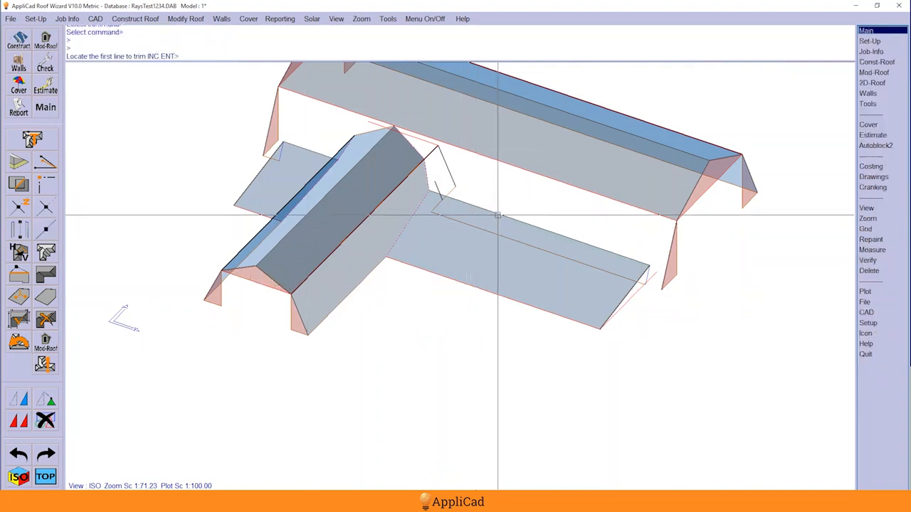
click(502, 230)
click(663, 283)
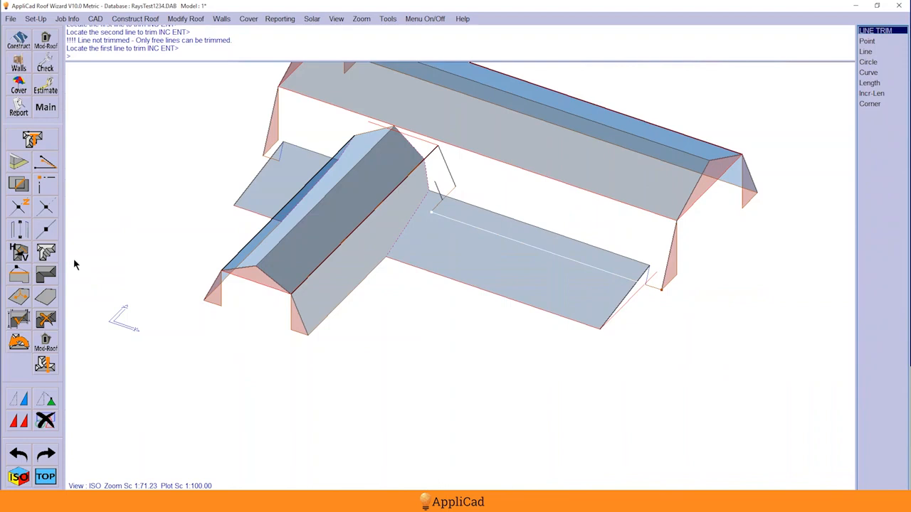
Step: Insert the main roof's lower steep plane on the wing side, using the upper valley line to trace its boundary
click(20, 297)
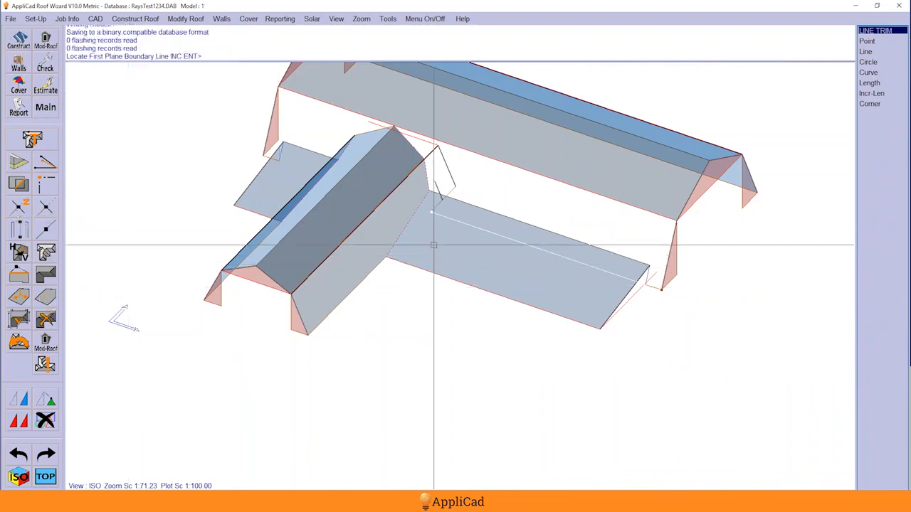
click(434, 182)
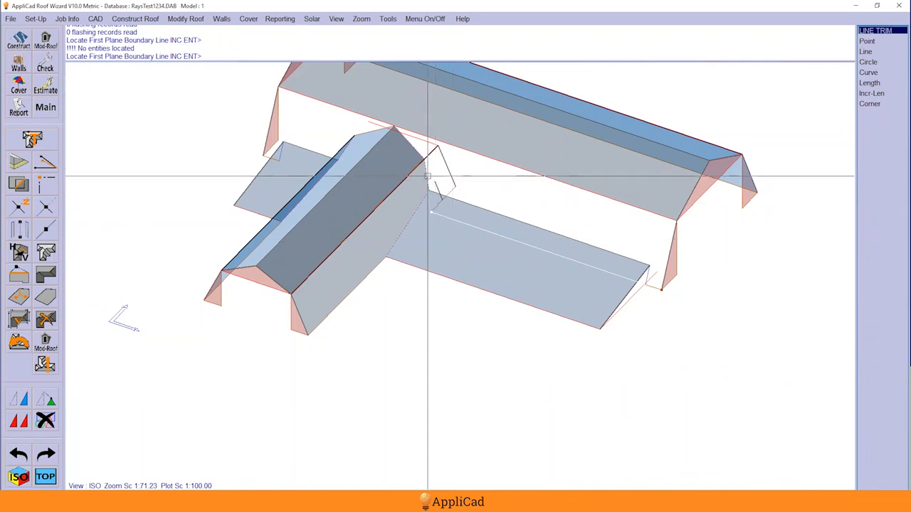
click(428, 187)
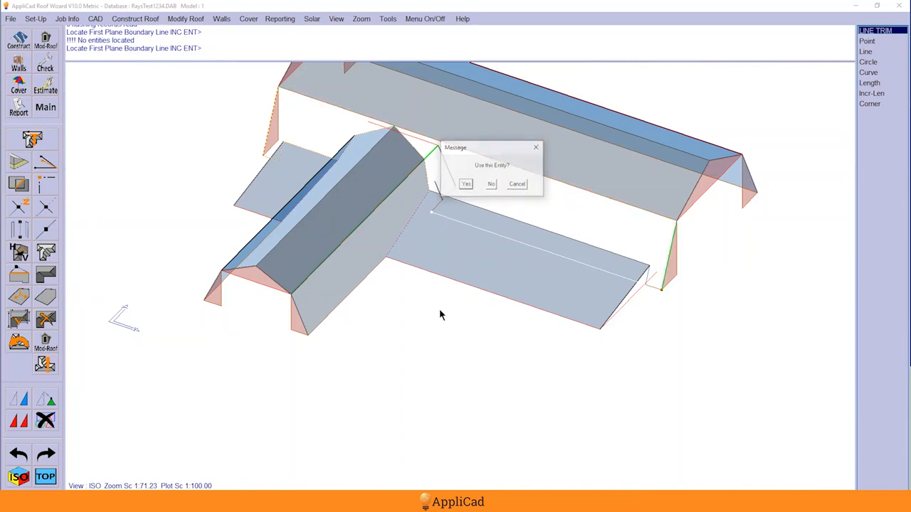
key(Return)
key(Return)
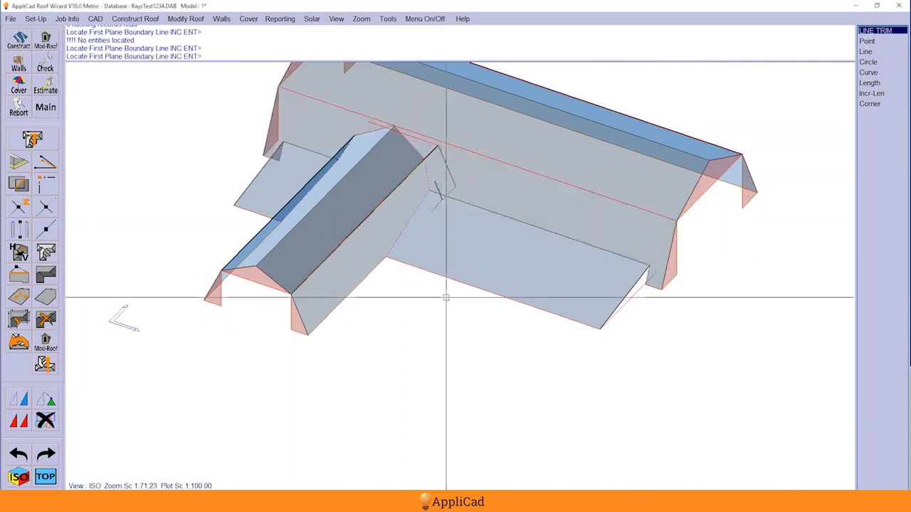
key(Escape)
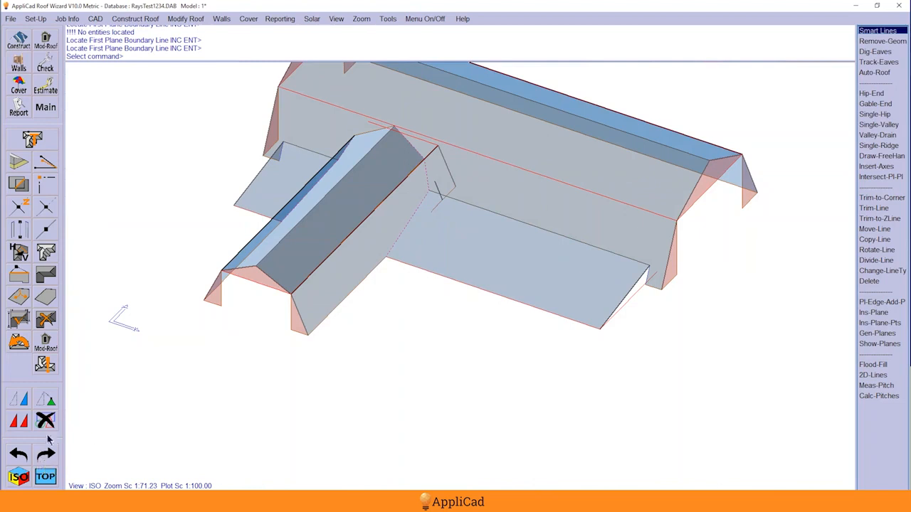
Step: In plan view, delete the leftover lines from the wing's original end that project into the main roof
click(46, 475)
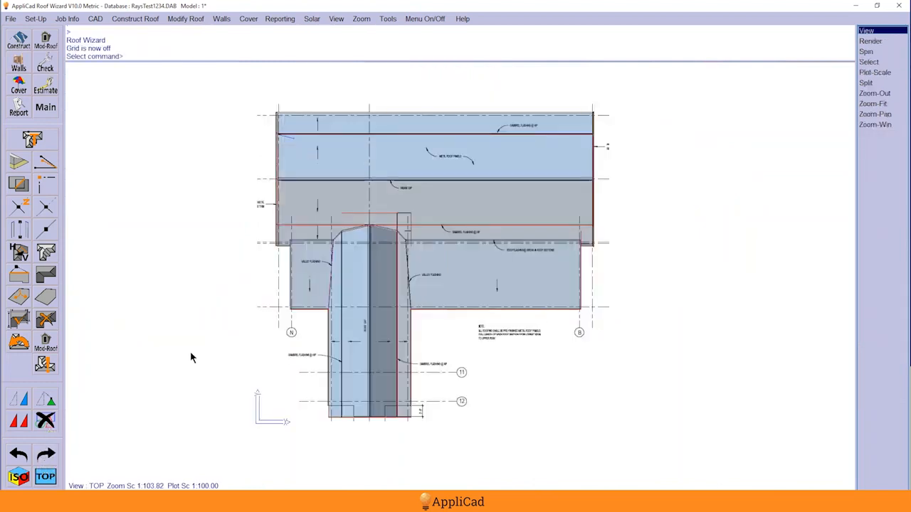
click(46, 423)
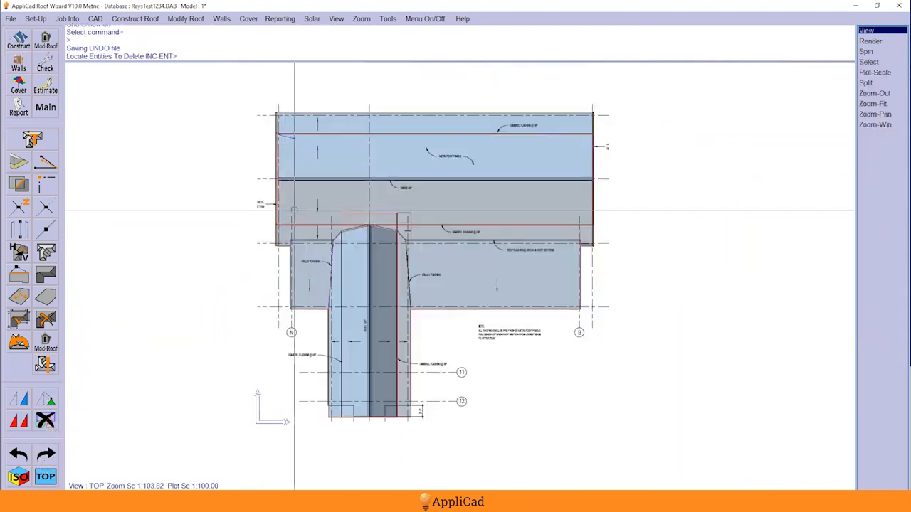
click(307, 201)
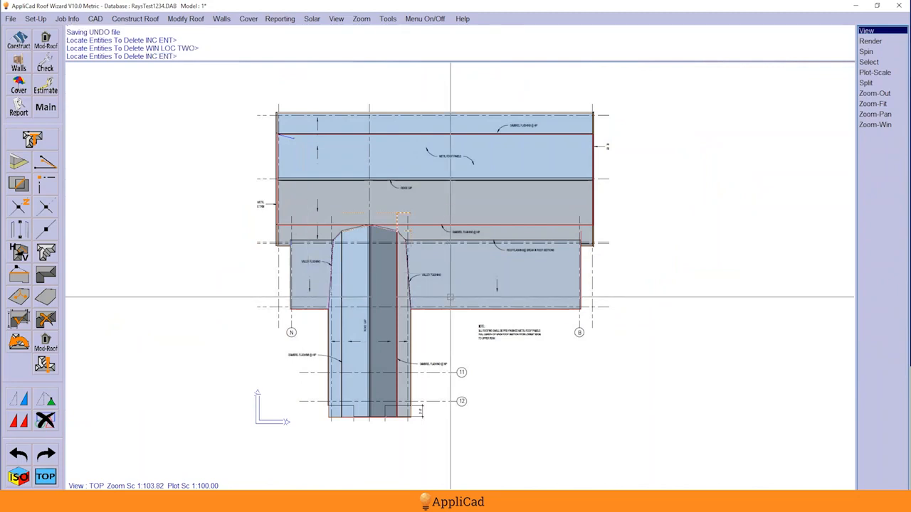
click(451, 296)
key(Return)
key(Return)
key(Return)
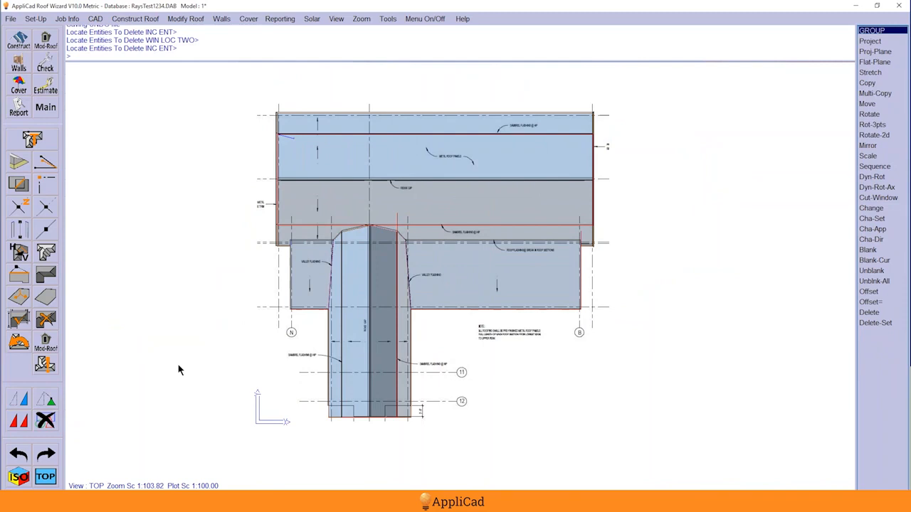
Step: In the isometric view, delete the stub of the wing's pitch-change line that projects past the upper valley
click(20, 474)
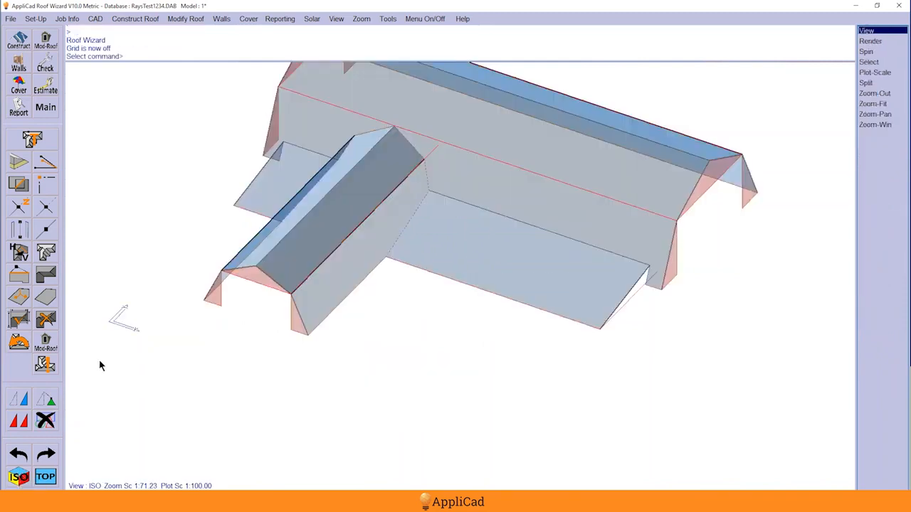
click(48, 417)
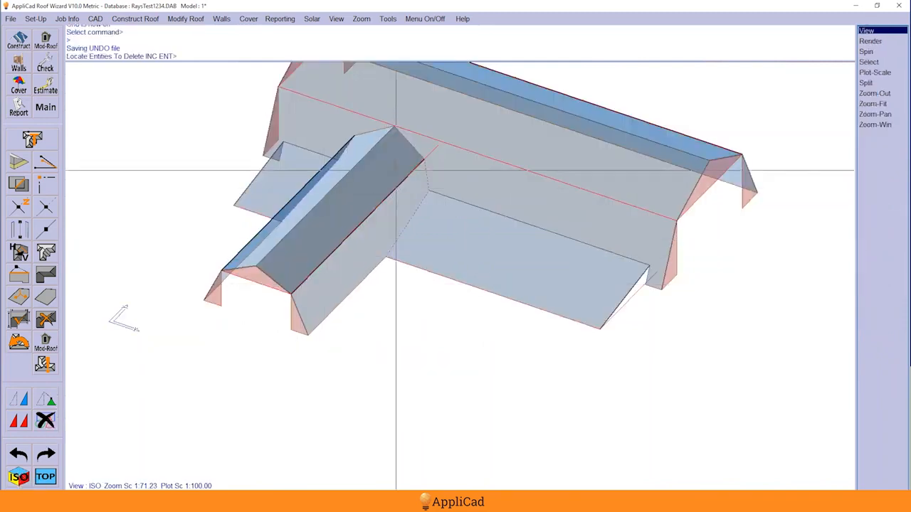
click(430, 154)
key(Return)
key(Return)
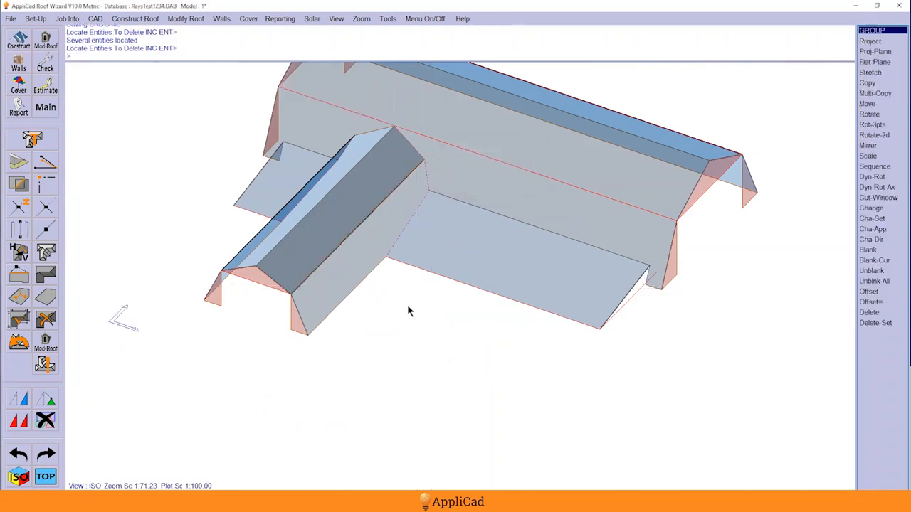
Step: Examine the wing's valley junctions in 3D and against the plan drawing
scroll(431, 318, down, 1)
middle_drag(403, 330, 570, 281)
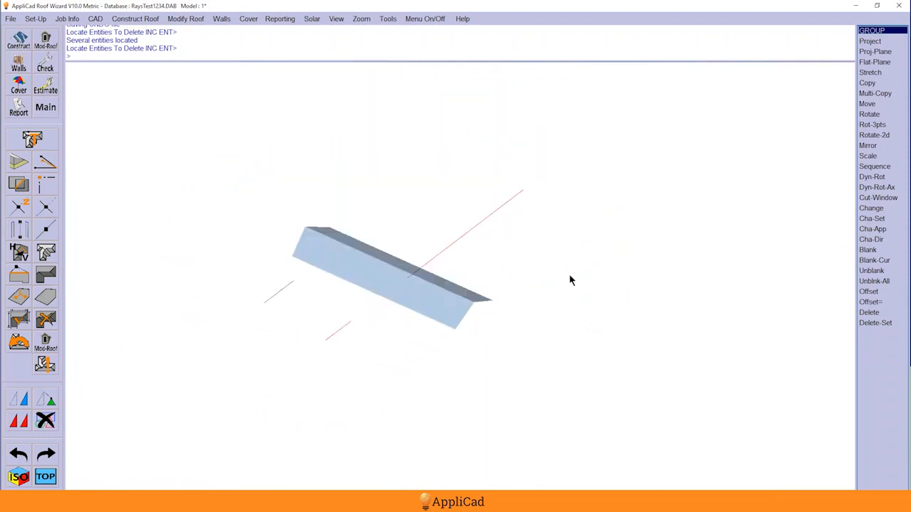
click(56, 473)
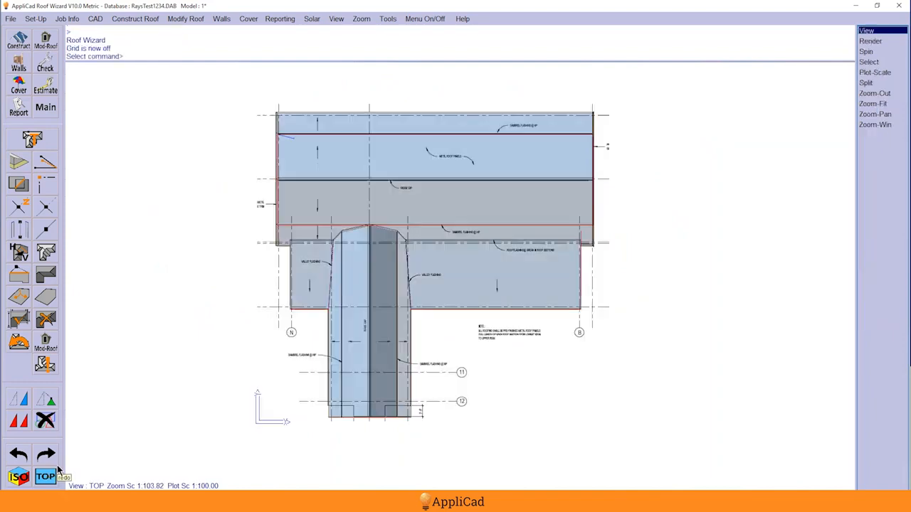
scroll(361, 291, up, 4)
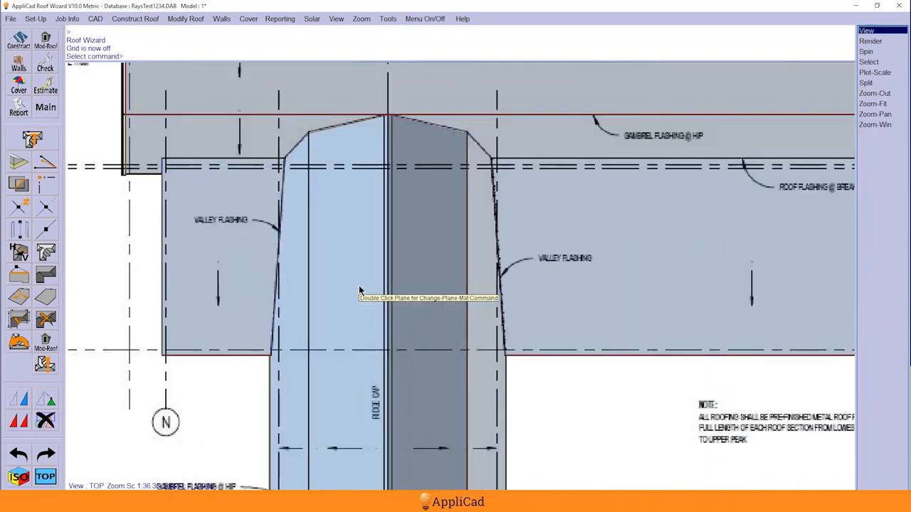
scroll(258, 235, down, 3)
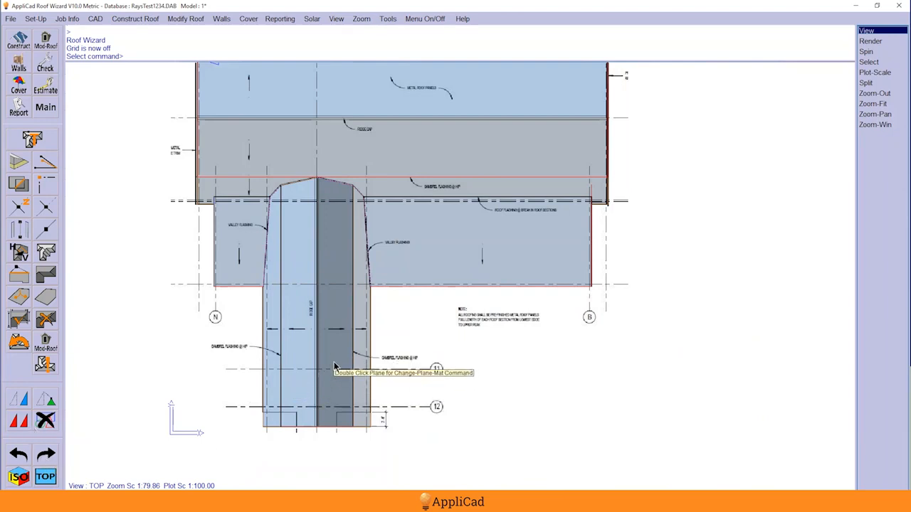
Step: Delete the overlapping duplicate roof panel on the wing's upper slope, on the grid B side of its ridge
click(47, 423)
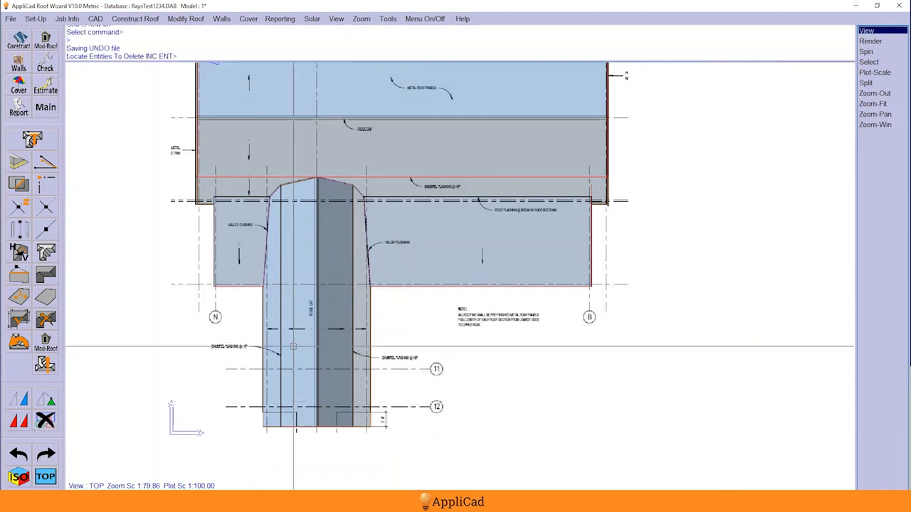
click(338, 378)
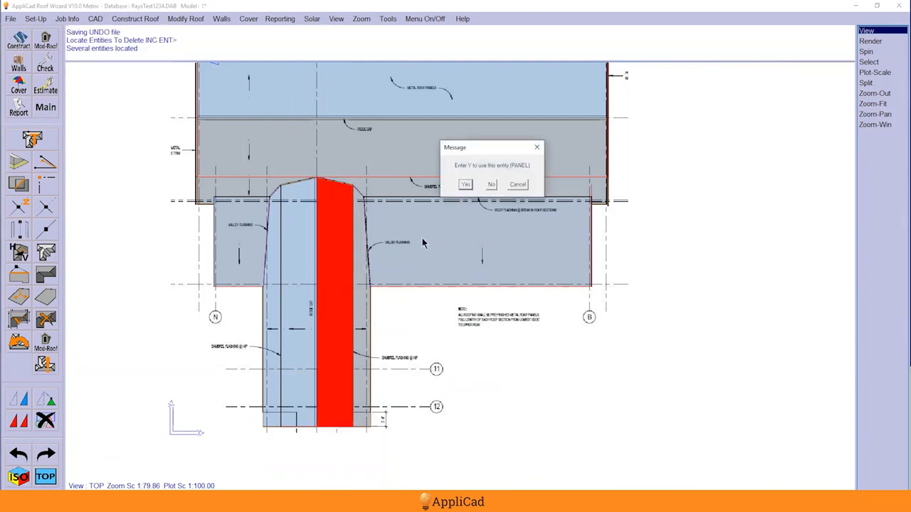
click(468, 185)
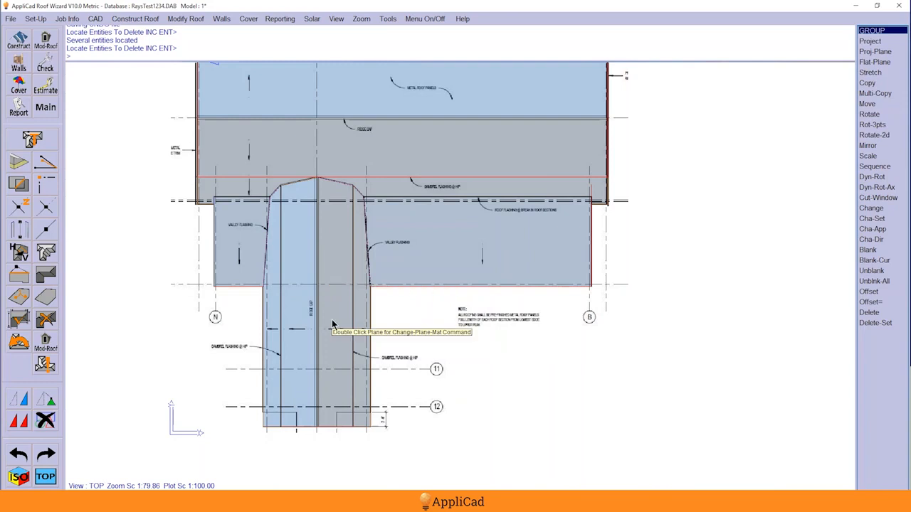
right_click(226, 306)
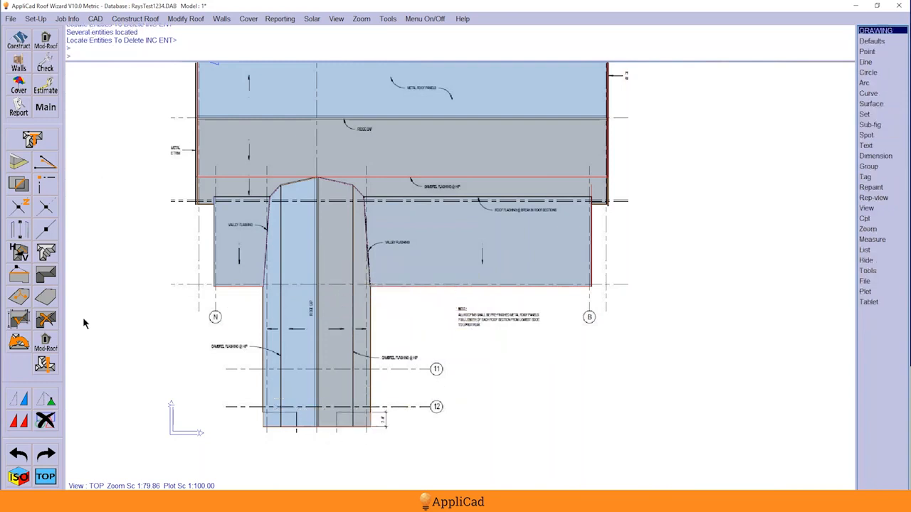
Step: Set up a cutout defined by Digitizing the Cutout, applied Using the Visible Planes, with the internal pieces deleted
click(52, 350)
click(50, 347)
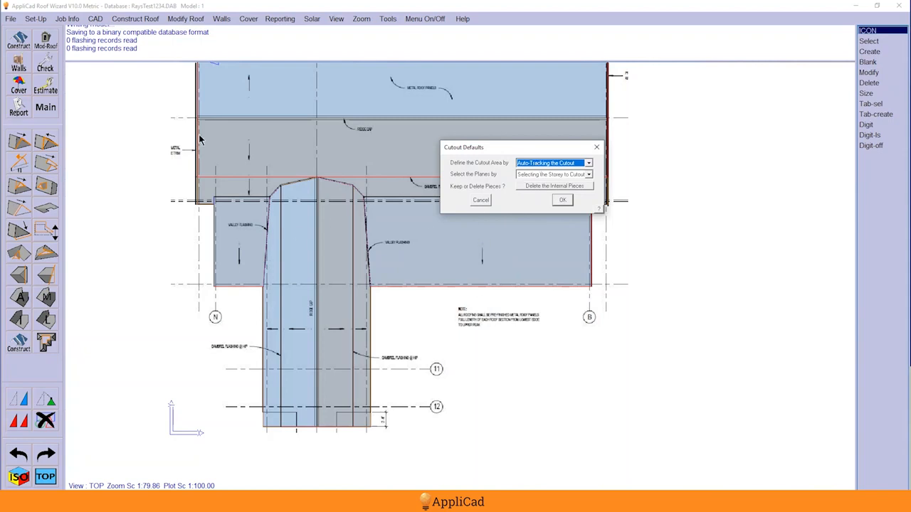
click(588, 163)
click(539, 171)
click(562, 200)
click(579, 174)
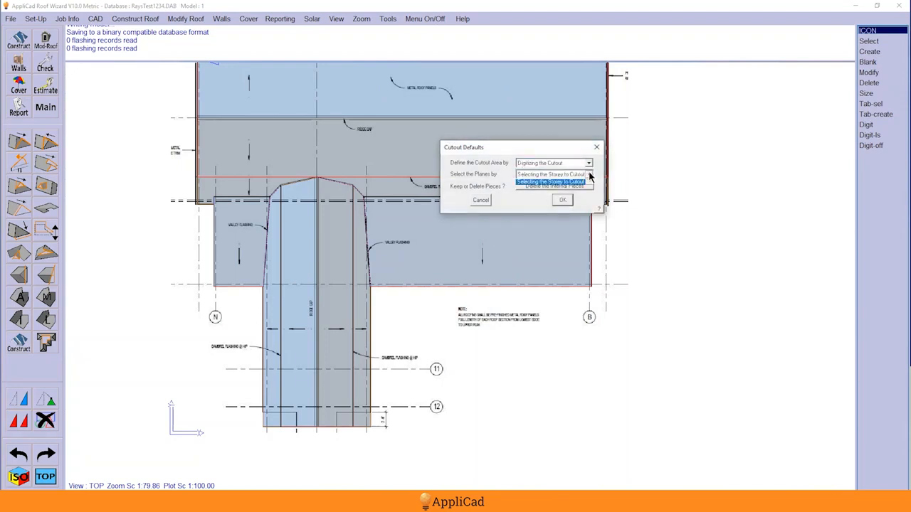
click(546, 184)
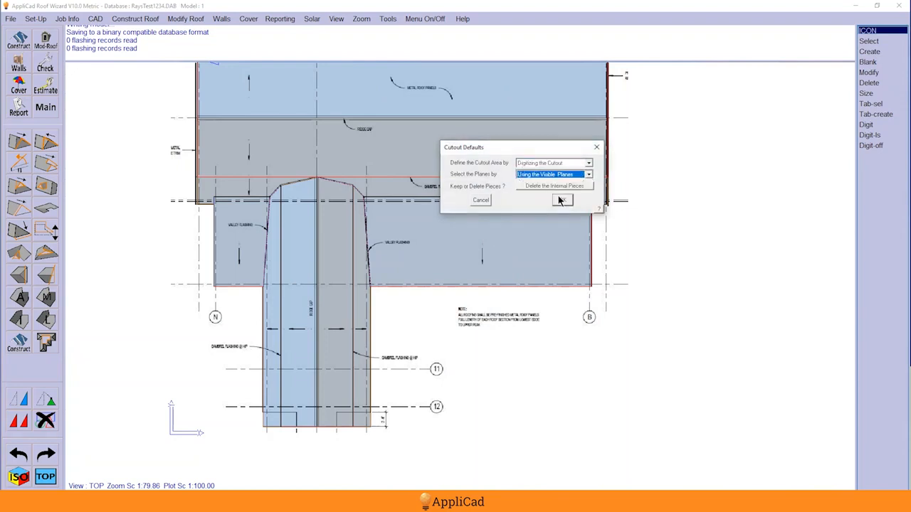
click(562, 200)
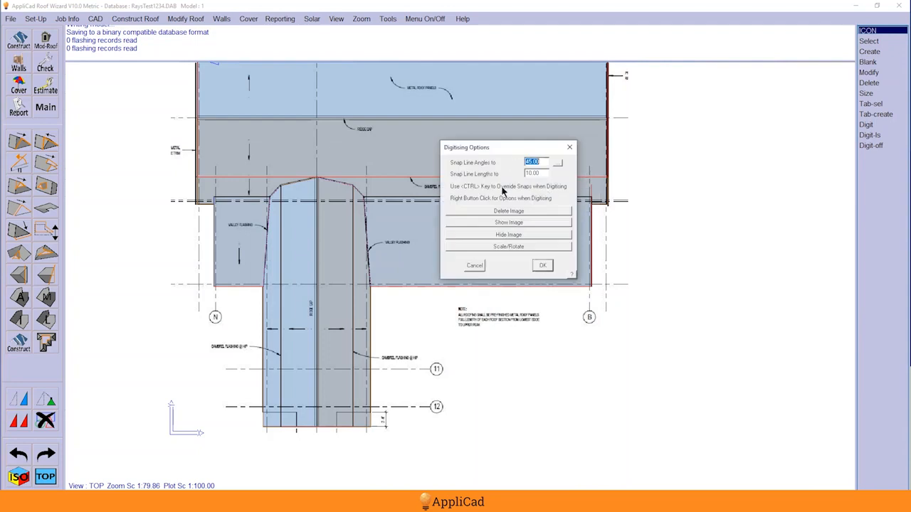
Step: Digitize a 4530 by 1980 mm cutout from the plan's notch corner on the wing's grid B side and close it square
click(543, 266)
scroll(346, 383, up, 5)
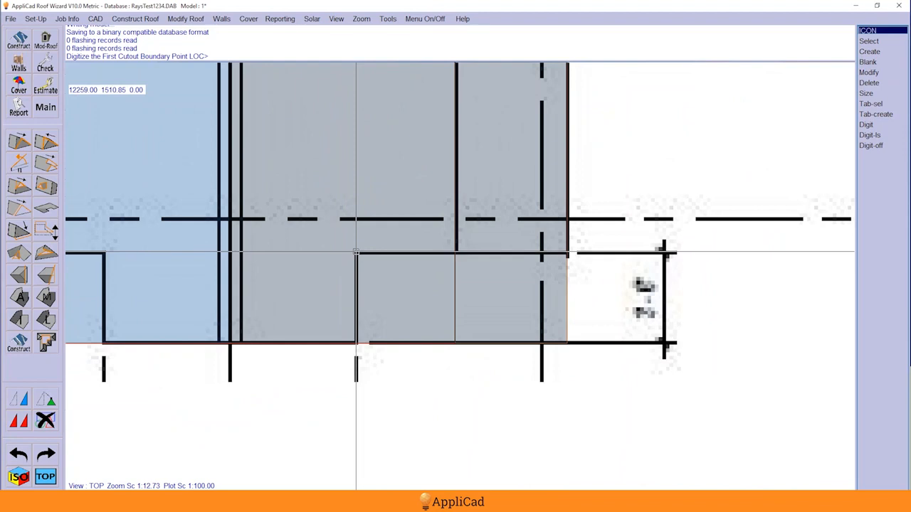
click(356, 252)
click(740, 253)
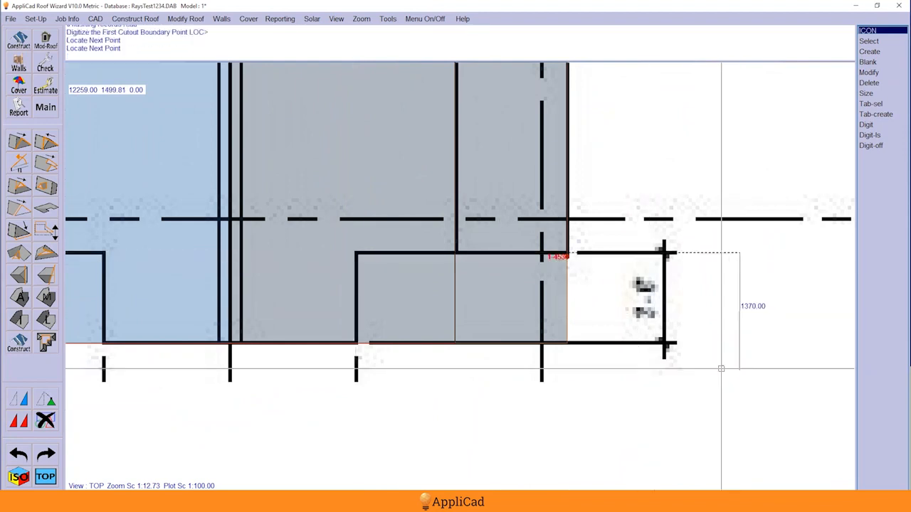
click(719, 421)
right_click(397, 289)
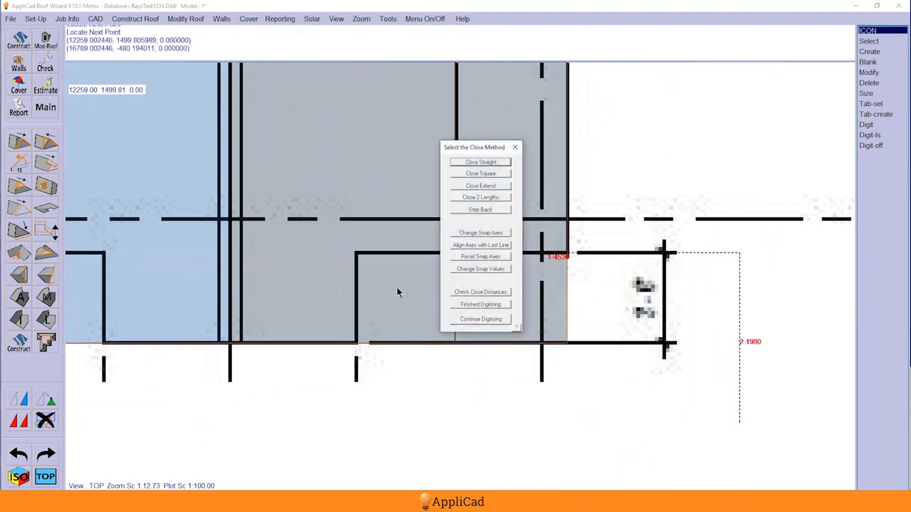
click(458, 175)
click(466, 185)
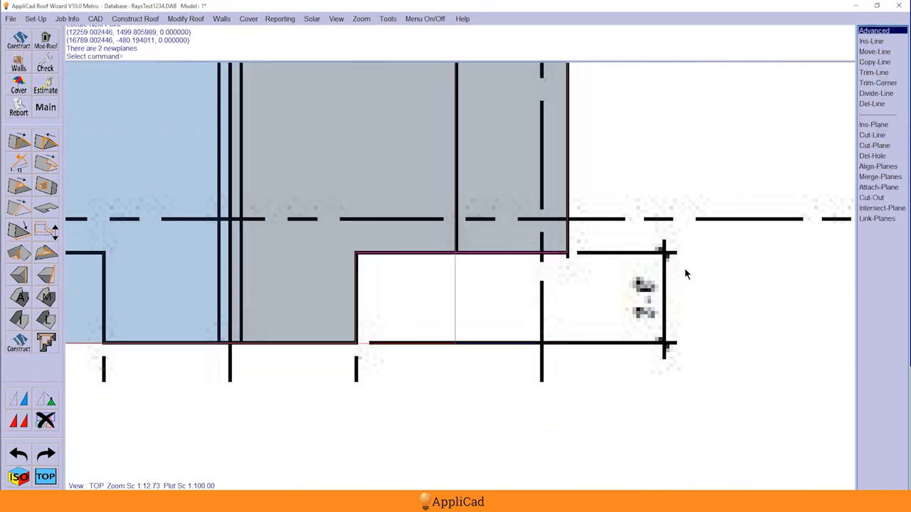
Step: Cut out the matching notch on the wing's grid N side with the same settings, digitizing from the plan's notch corner and closing it square
scroll(720, 239, down, 3)
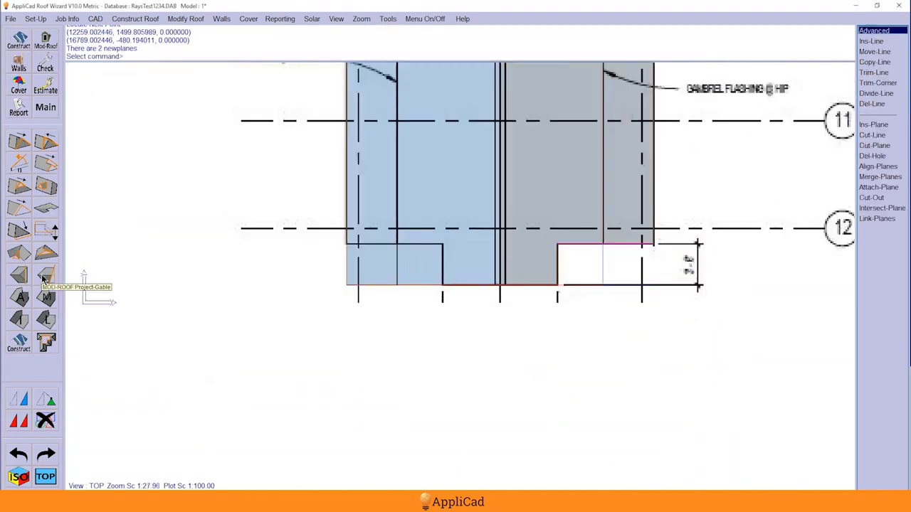
click(46, 344)
key(Return)
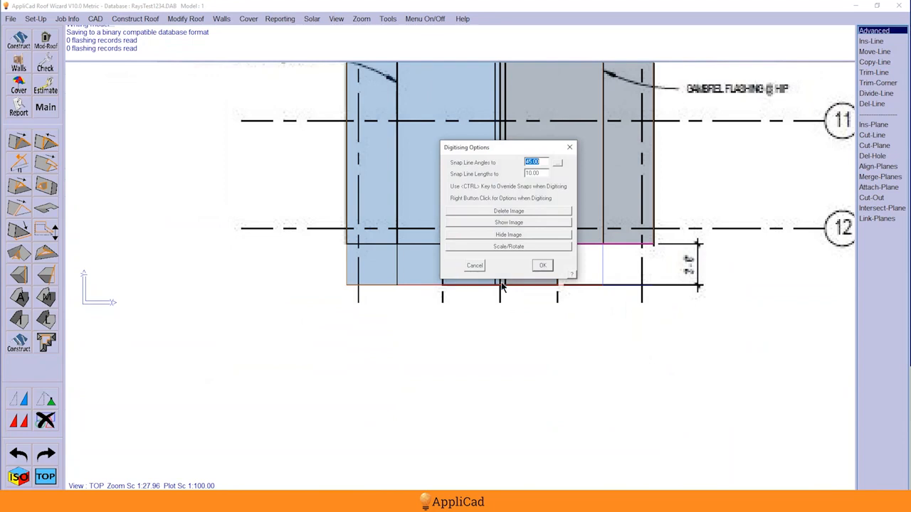
click(540, 268)
scroll(423, 266, up, 5)
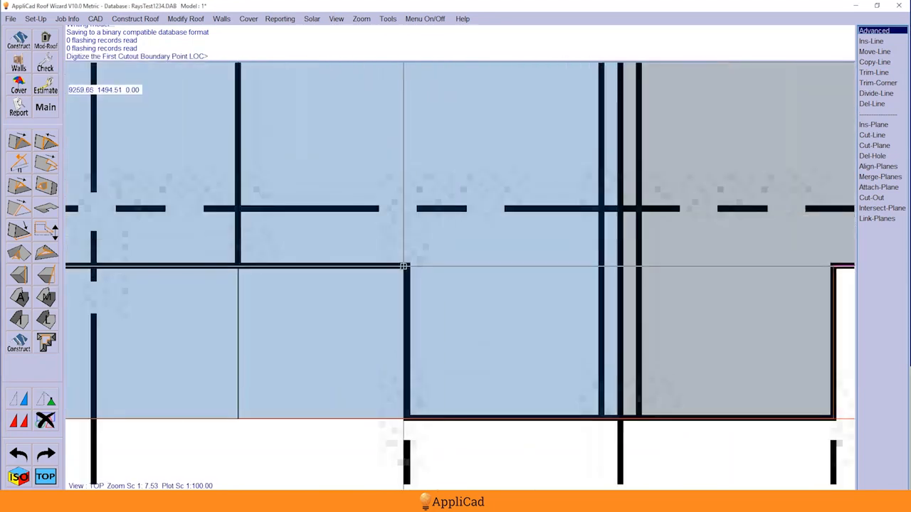
click(406, 267)
scroll(406, 267, down, 3)
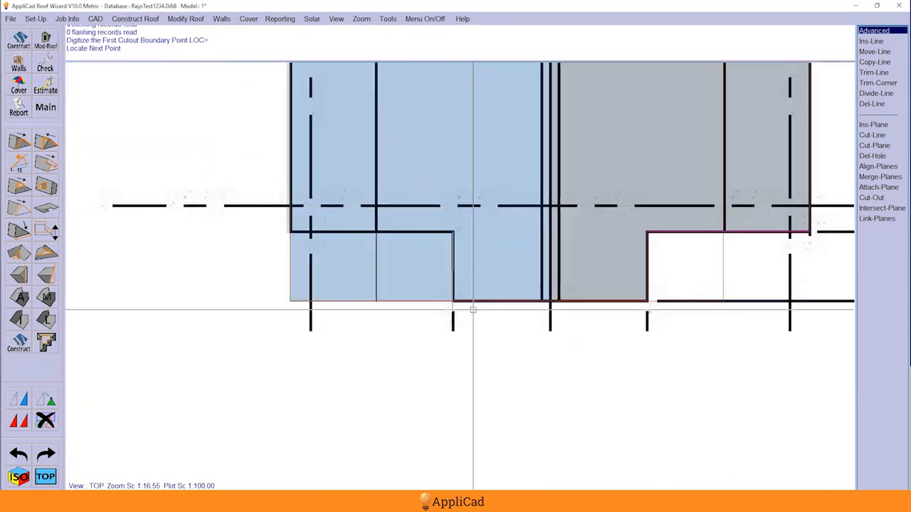
click(452, 362)
click(185, 364)
right_click(206, 261)
click(464, 177)
click(463, 189)
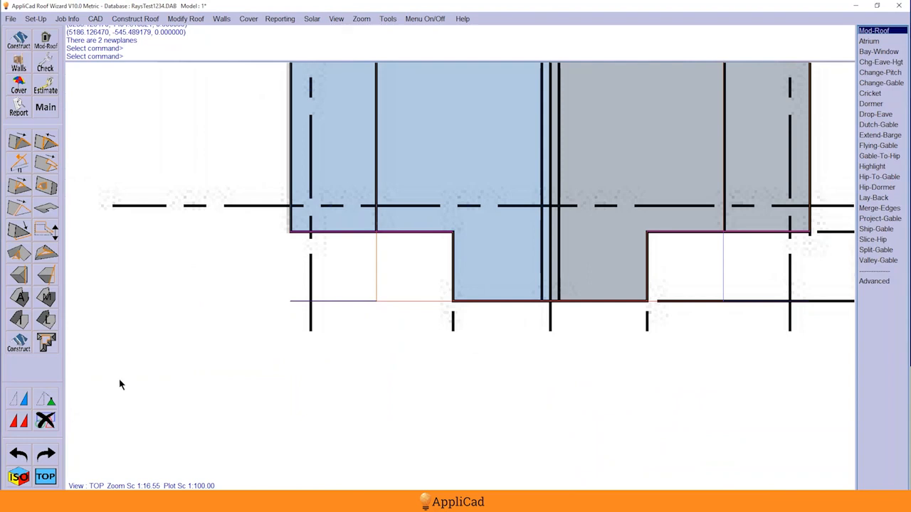
Step: In plan view, delete the leftover gable-end pieces and lines inside a window around the wing's notched end
click(26, 475)
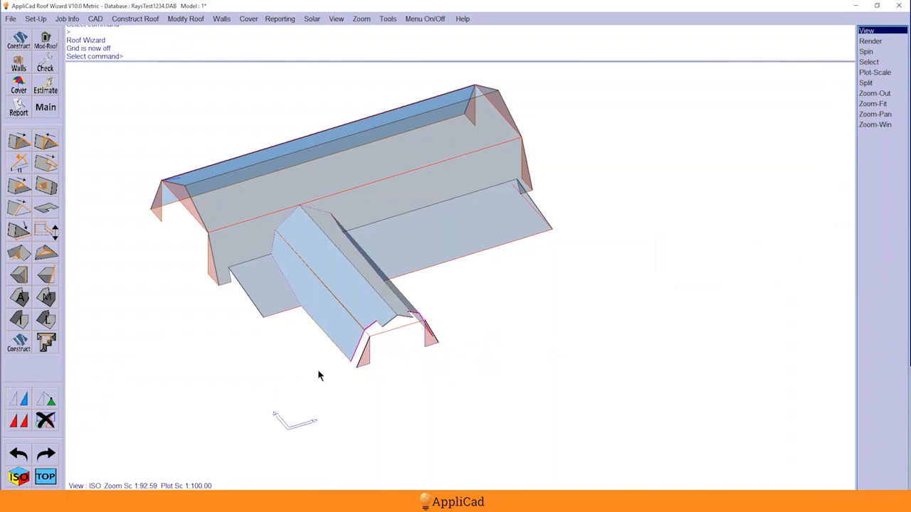
click(50, 477)
scroll(226, 214, down, 5)
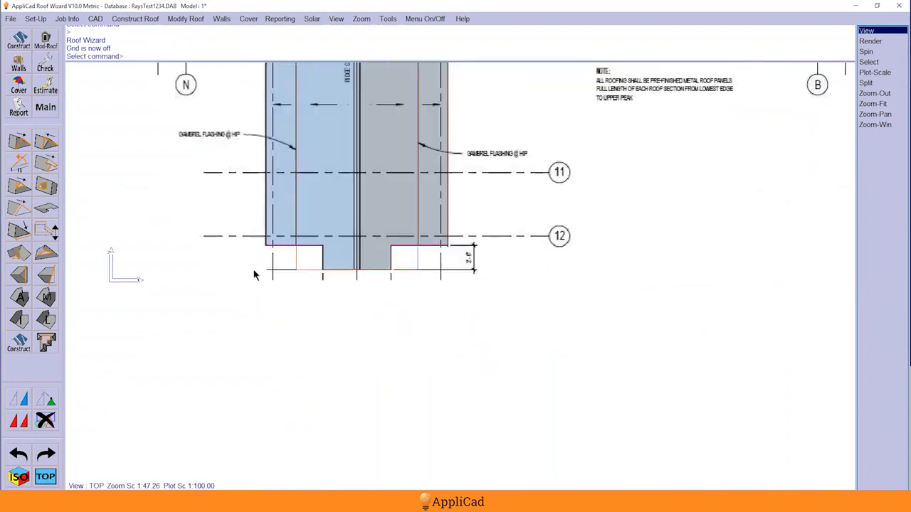
click(49, 420)
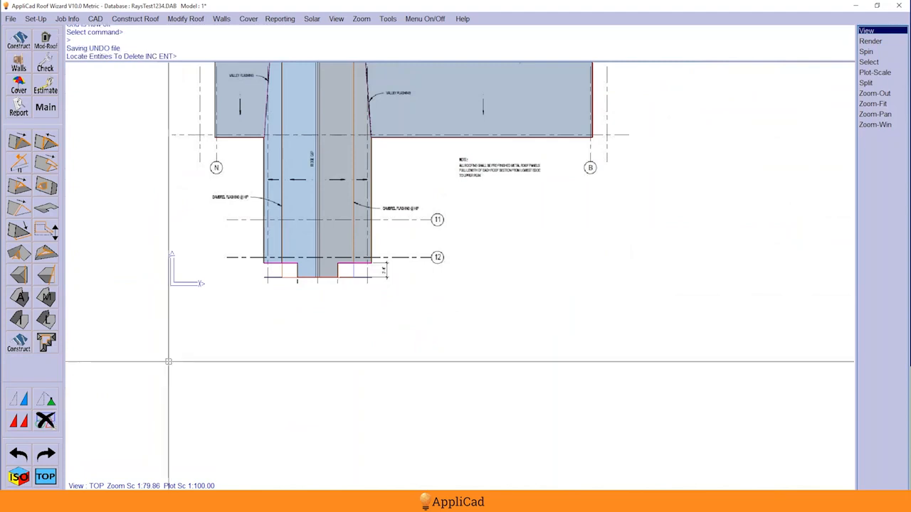
click(231, 271)
click(431, 285)
right_click(506, 271)
Step: Delete the vertical gable-end pieces at both ends of the main roof using selection windows
scroll(612, 312, down, 2)
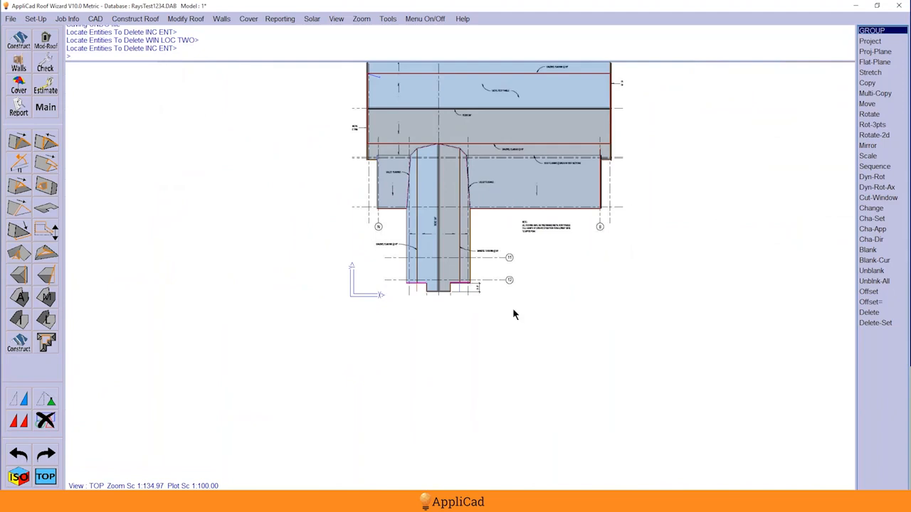
scroll(503, 313, down, 1)
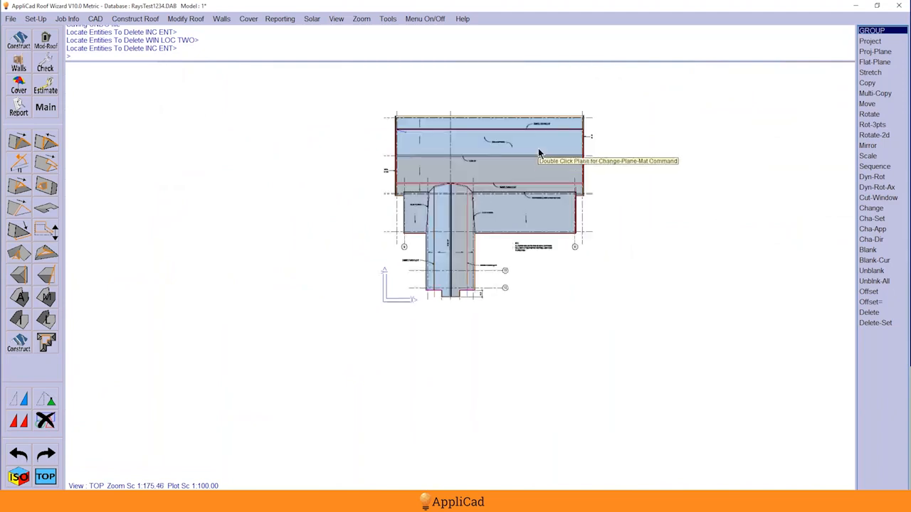
click(48, 424)
click(387, 108)
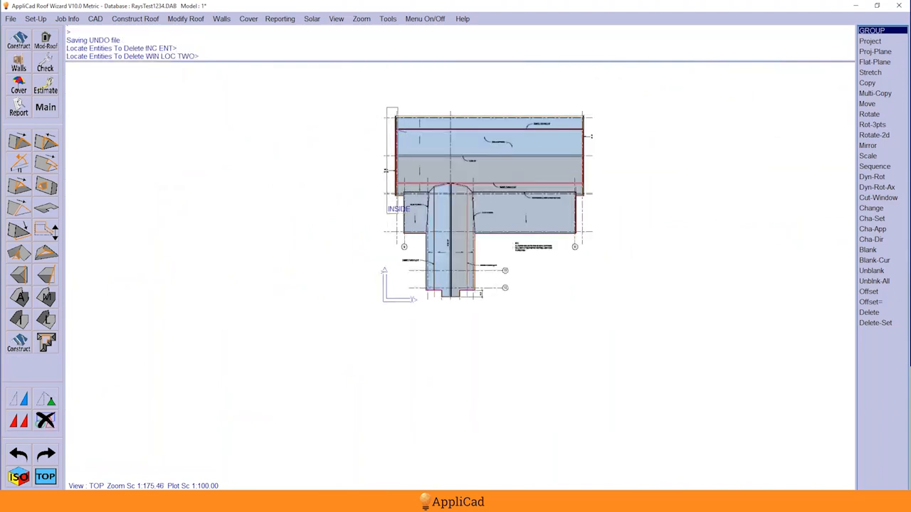
click(399, 213)
click(597, 193)
click(598, 196)
click(578, 95)
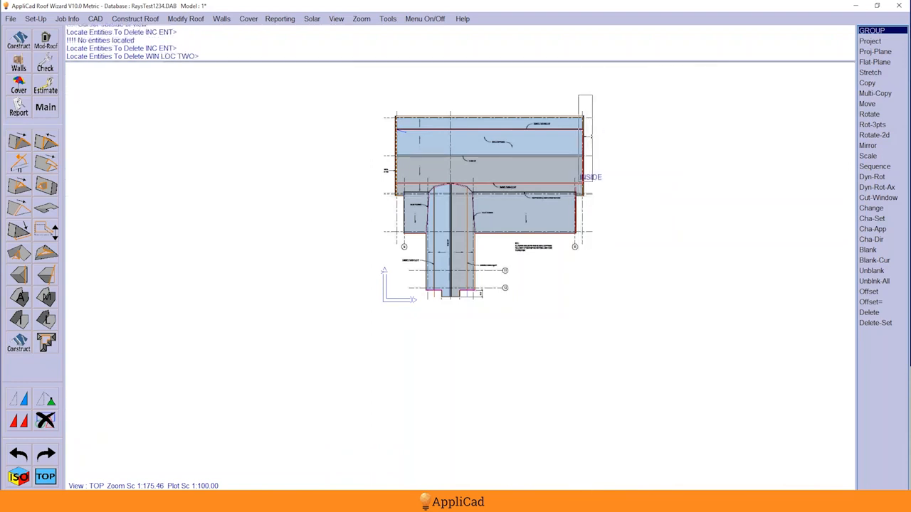
click(600, 208)
right_click(629, 191)
click(468, 186)
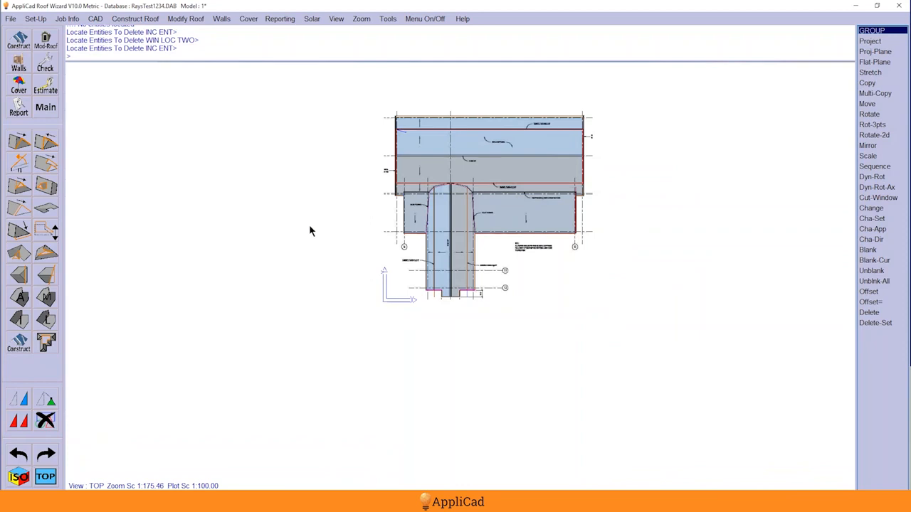
Step: In the isometric view, delete the stubs of the pitch-change lines that project past both notches at the wing's end
click(20, 477)
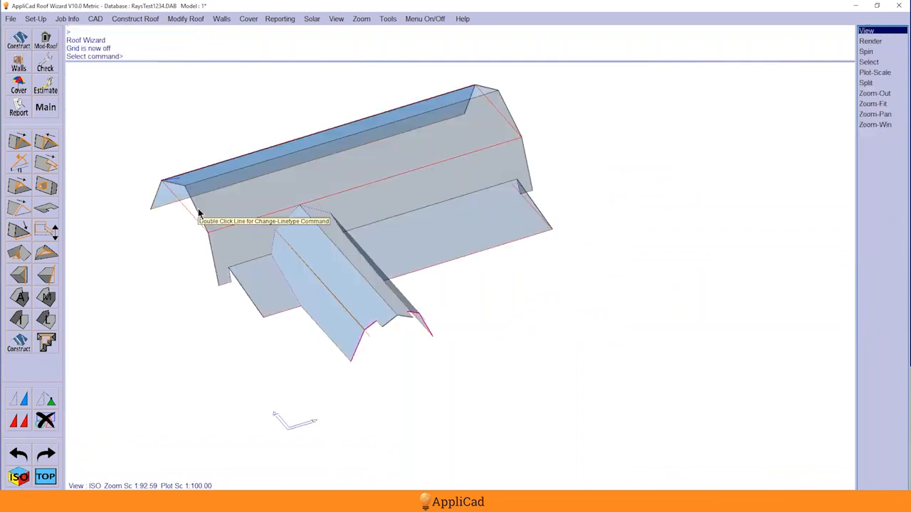
click(45, 420)
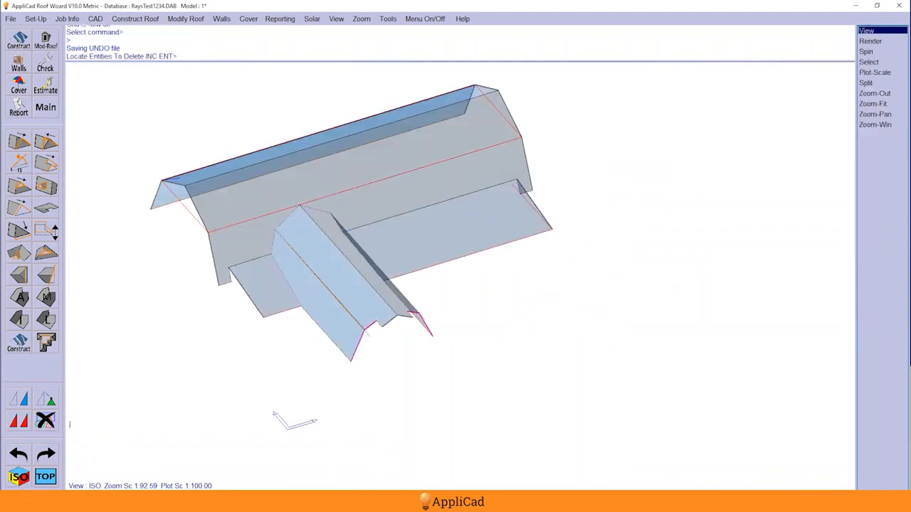
click(367, 336)
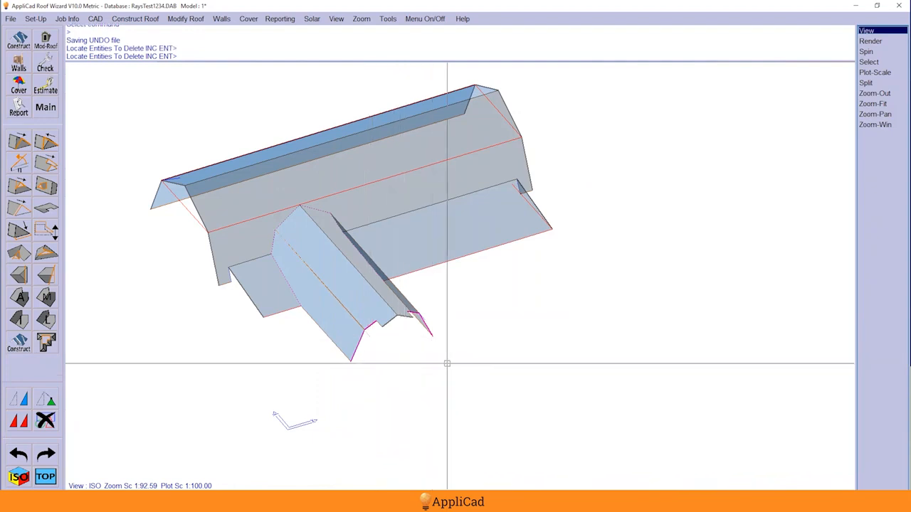
right_click(471, 355)
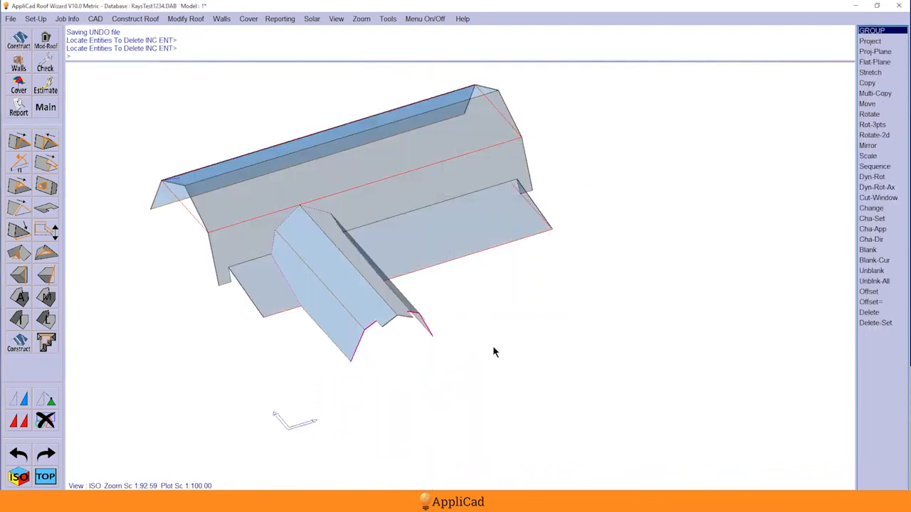
click(45, 421)
scroll(392, 338, up, 8)
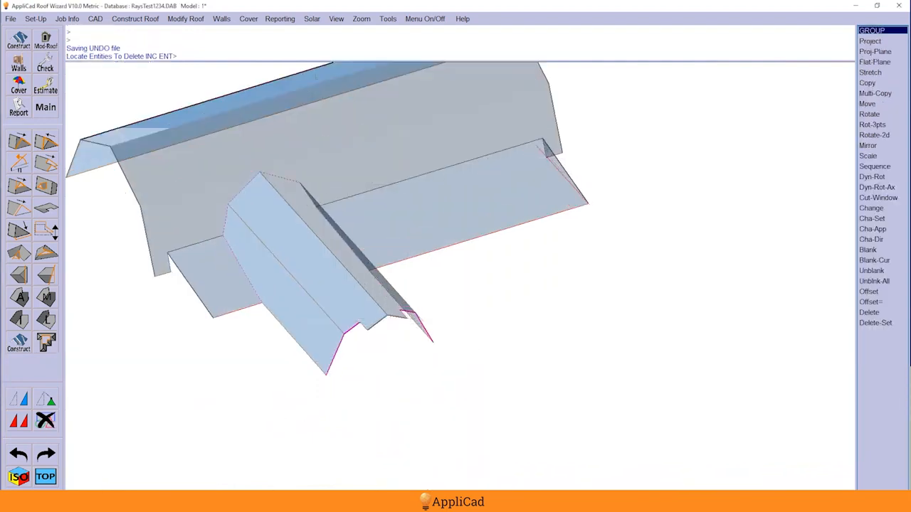
scroll(393, 338, down, 2)
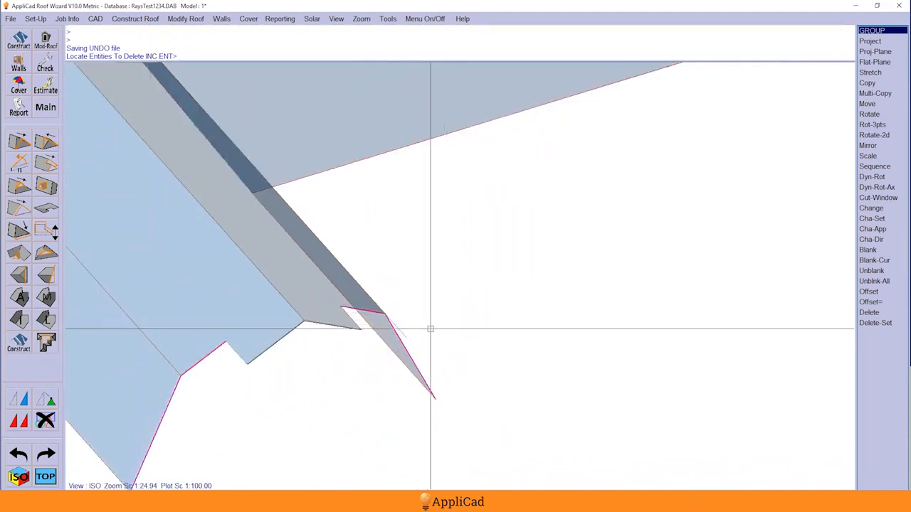
right_click(572, 278)
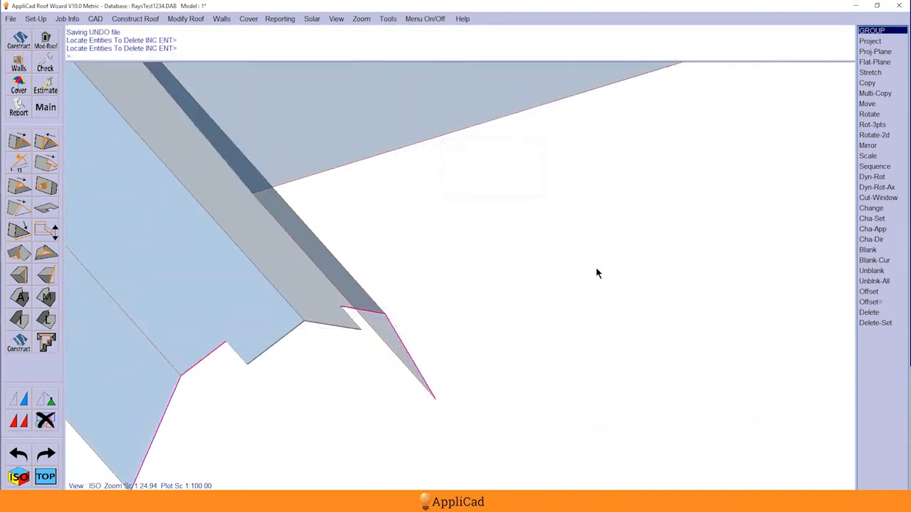
Step: Delete the stray line beside the lean-to roof's sloping edge at the end farther from the wing
scroll(599, 238, down, 6)
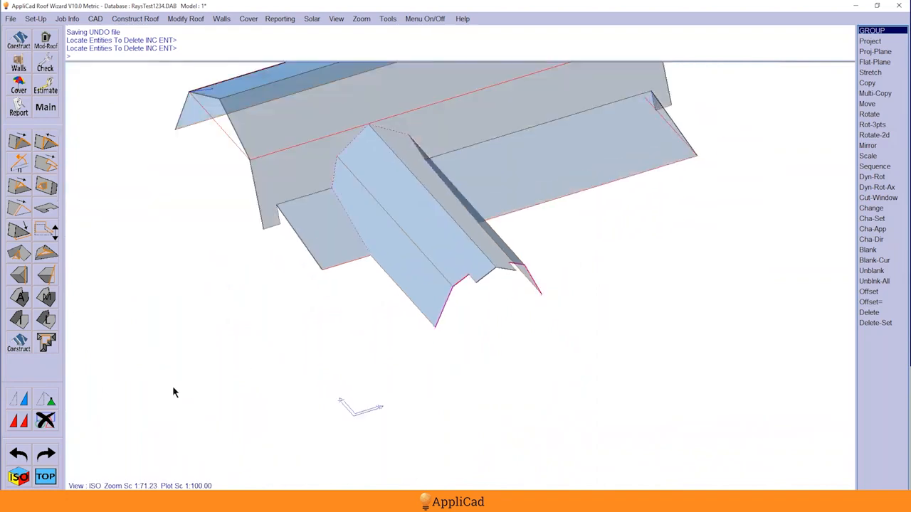
click(45, 421)
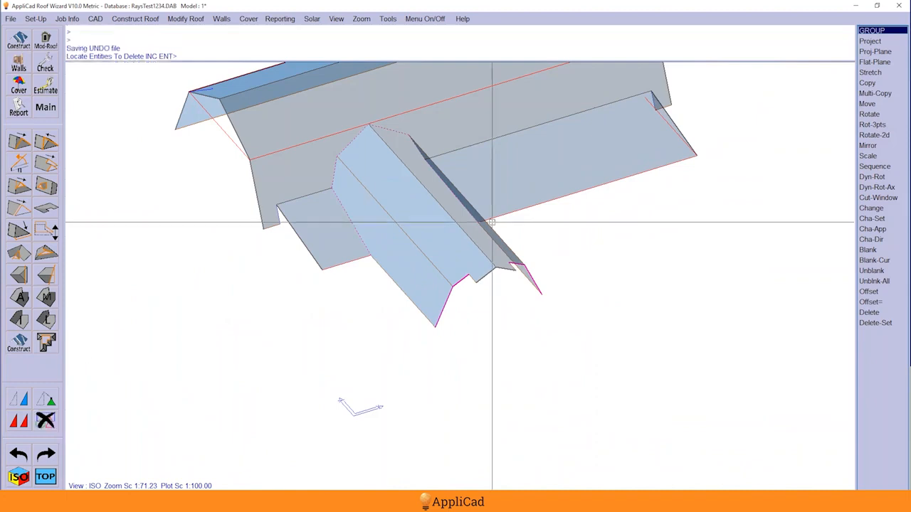
click(661, 118)
key(Escape)
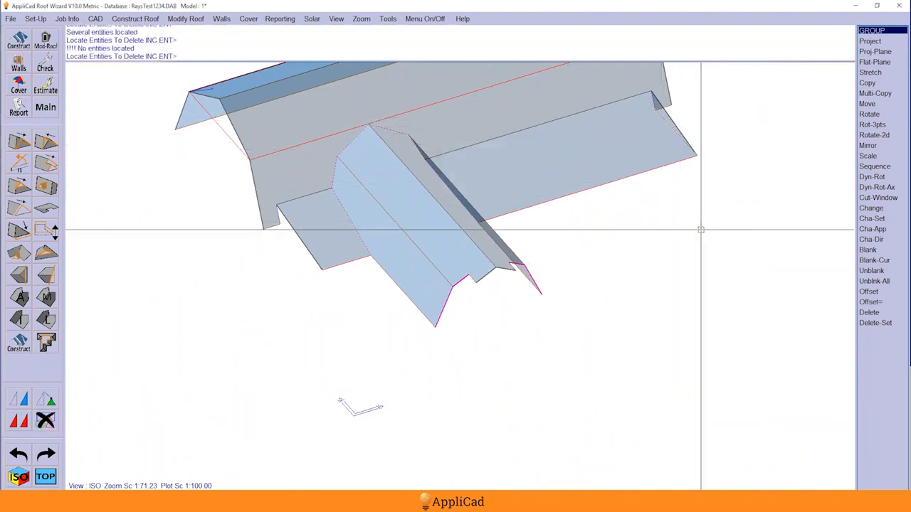
Step: Verify which entities lie along the wing's pitch-change line on the side facing the lean-to's shorter part
scroll(437, 354, down, 2)
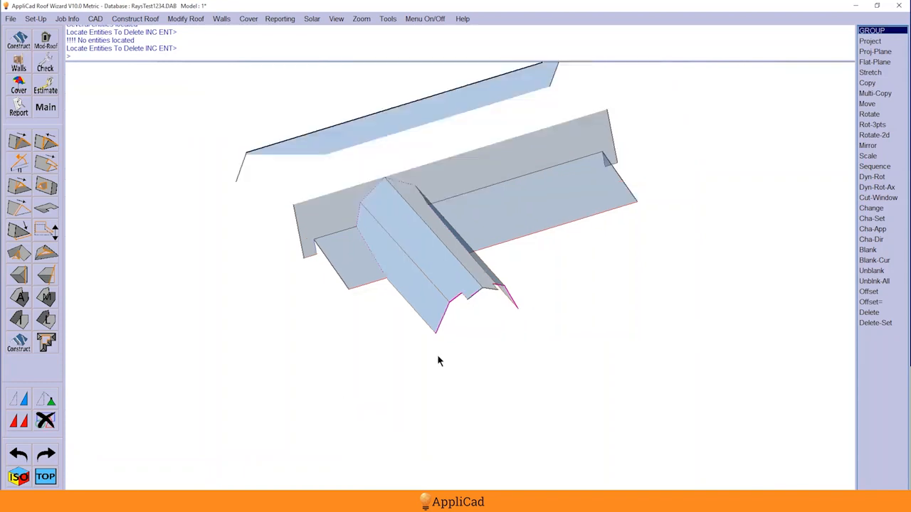
scroll(441, 362, down, 1)
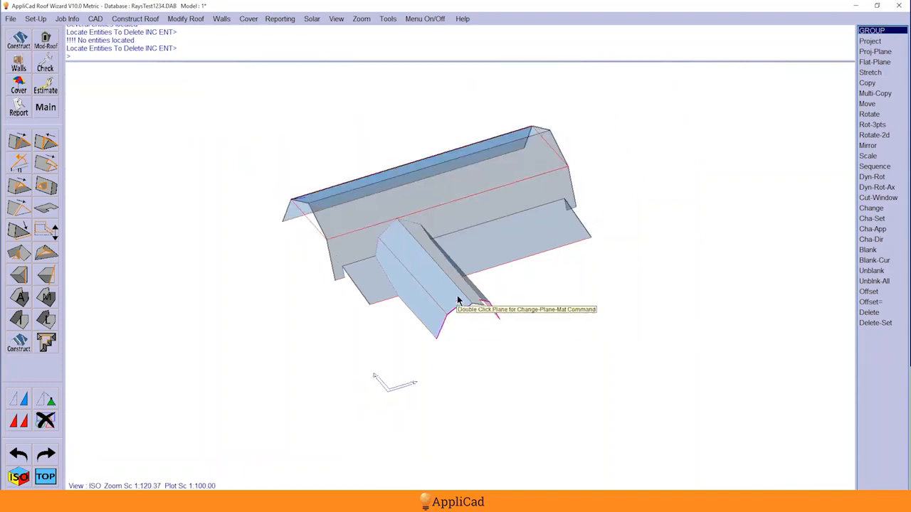
scroll(483, 285, up, 1)
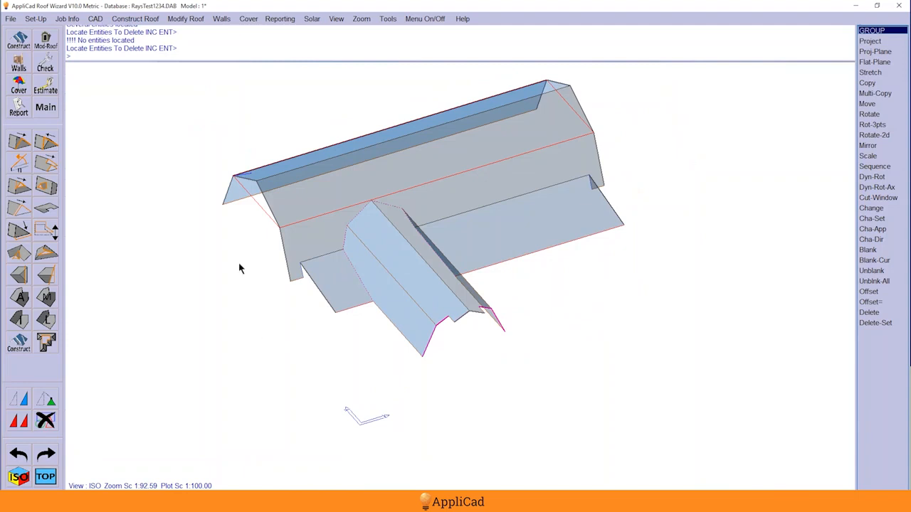
key(Escape)
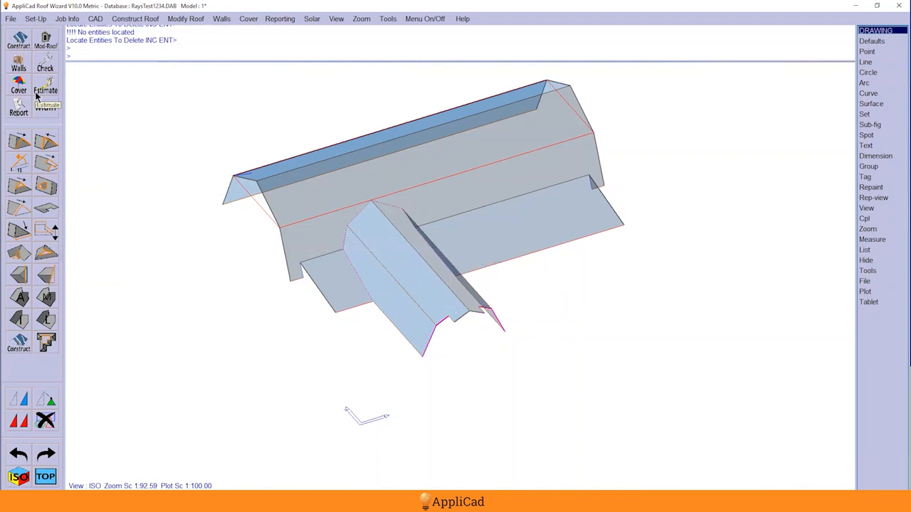
click(45, 65)
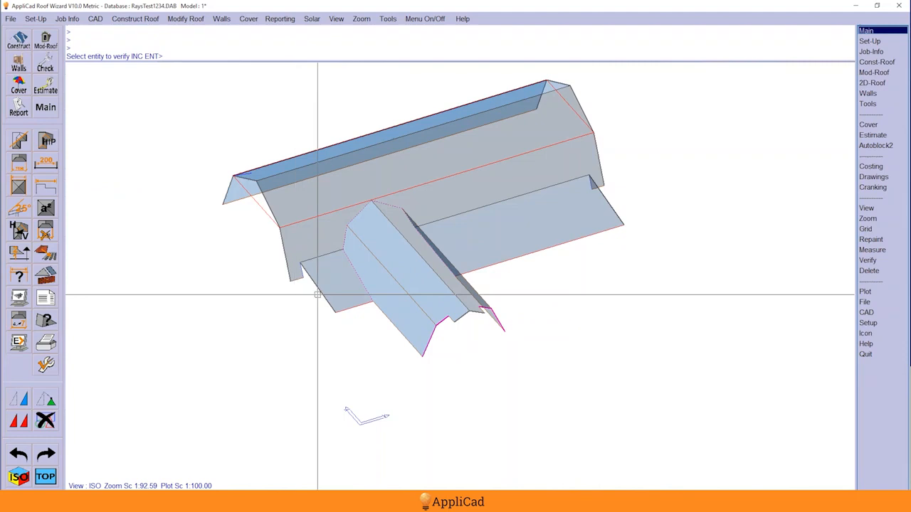
click(388, 279)
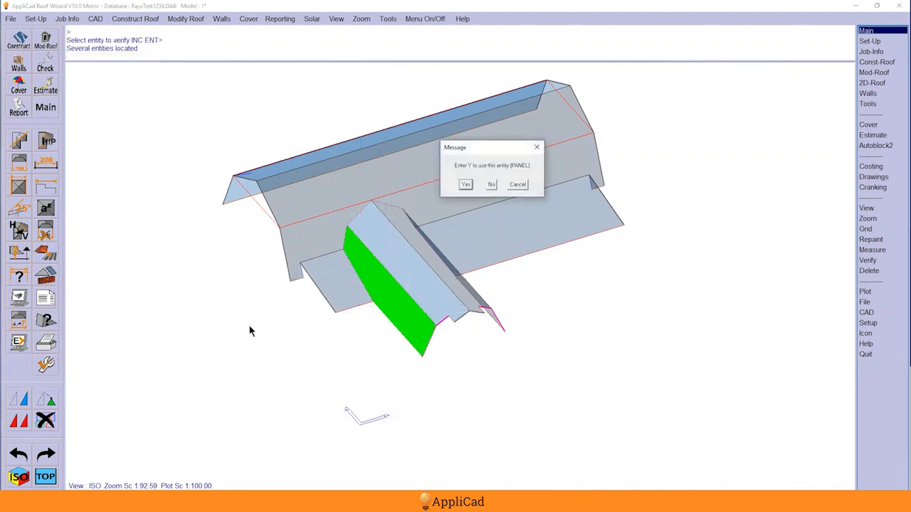
key(n)
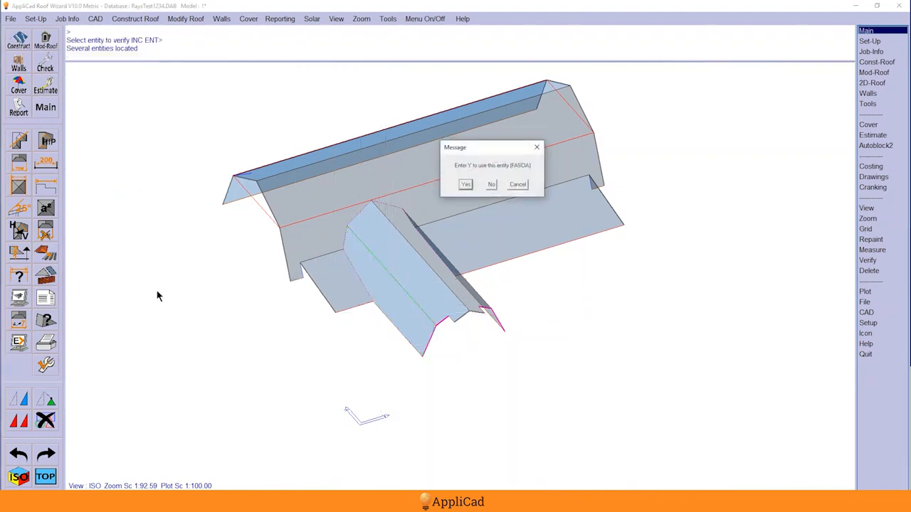
key(n)
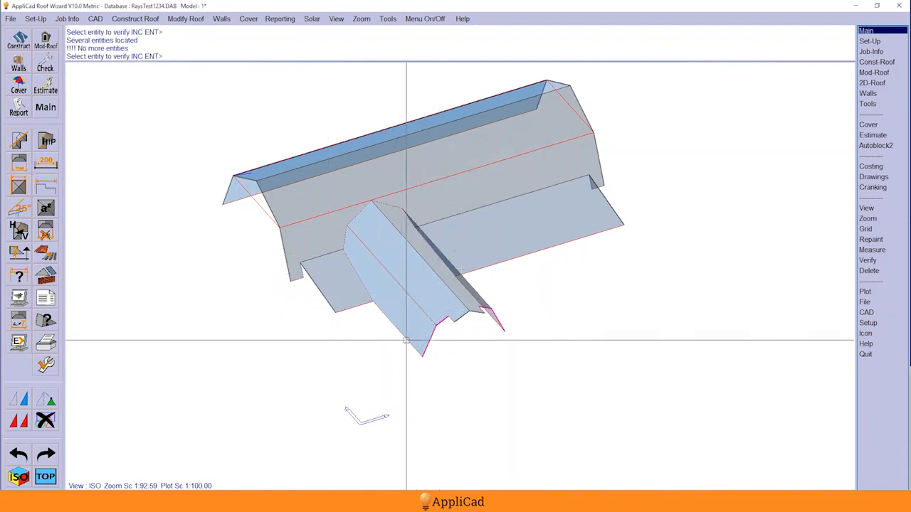
key(Escape)
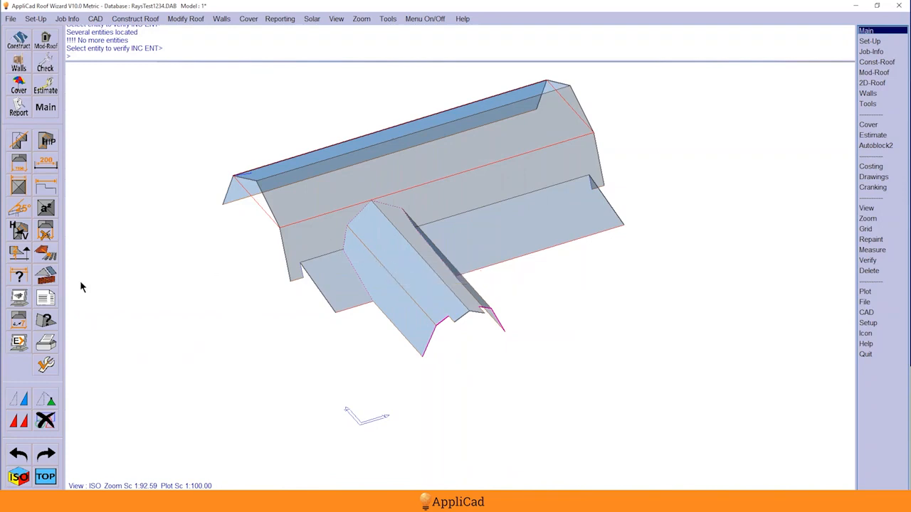
Step: Link the upper and lower roof planes on the near side of the wing across their pitch-change line
click(45, 39)
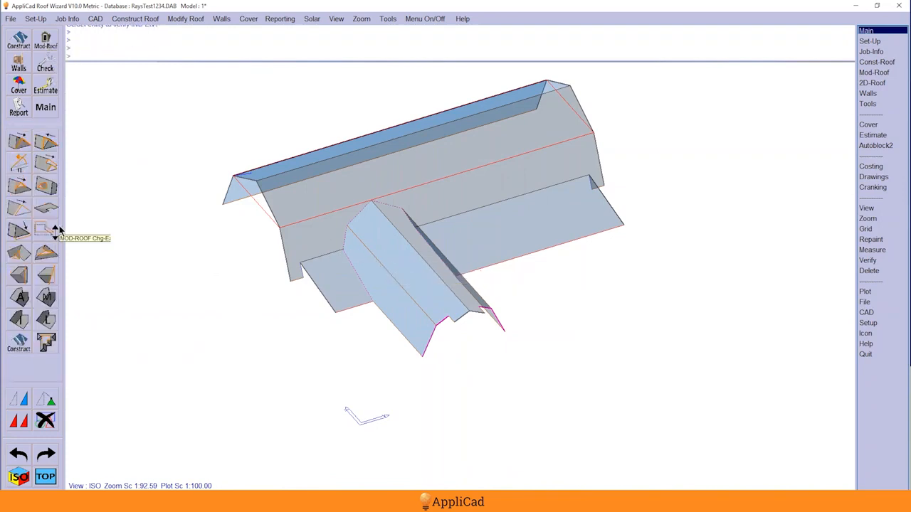
click(45, 320)
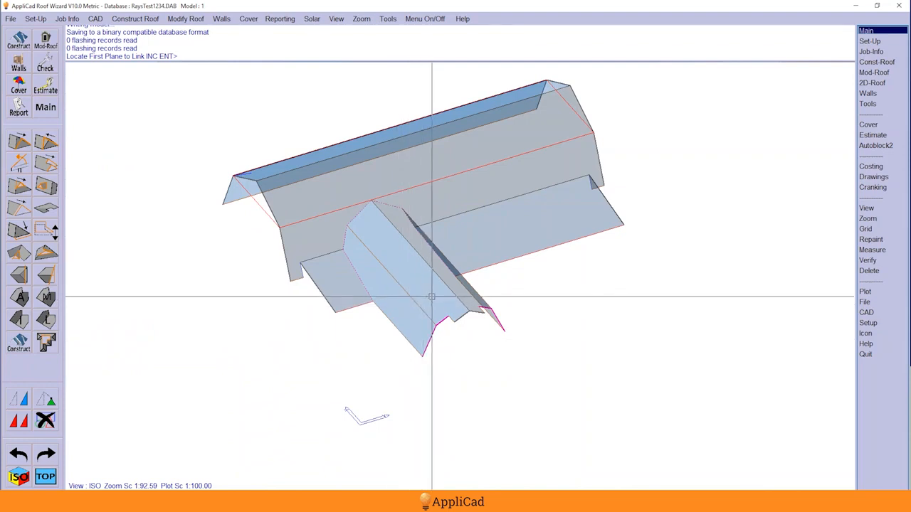
click(423, 317)
click(422, 325)
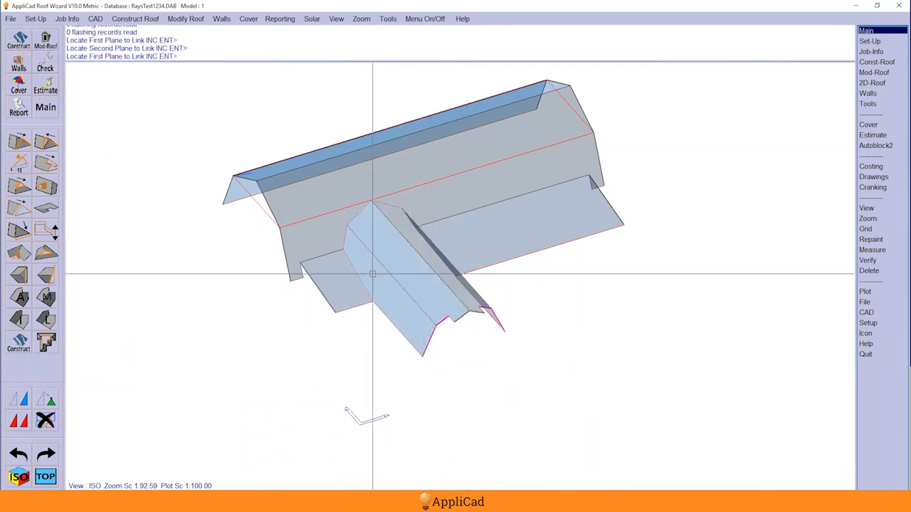
Step: Link the main roof's upper and lower planes on the front slope and on the rear slope
click(300, 223)
click(298, 218)
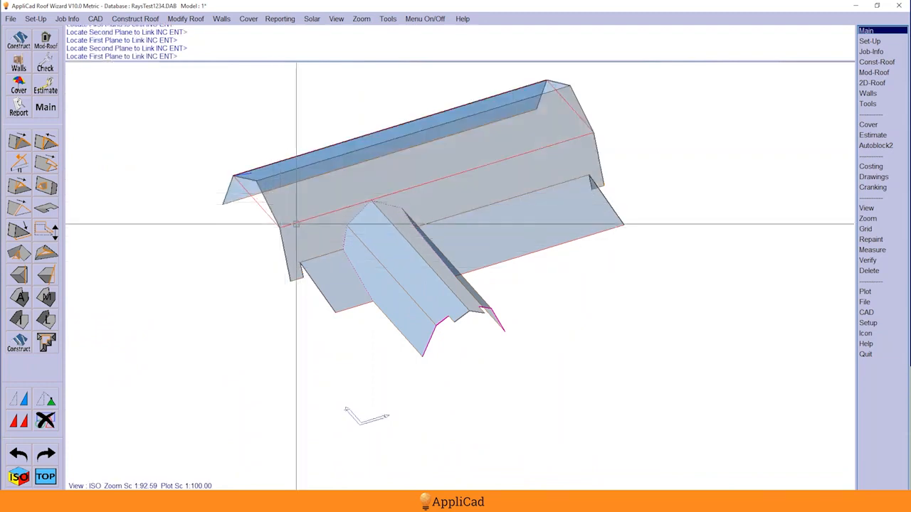
click(280, 171)
key(y)
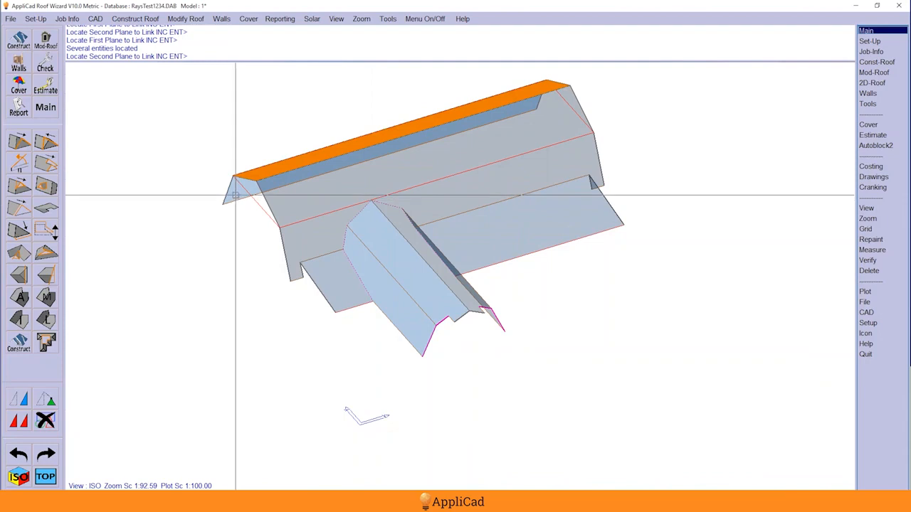
click(238, 195)
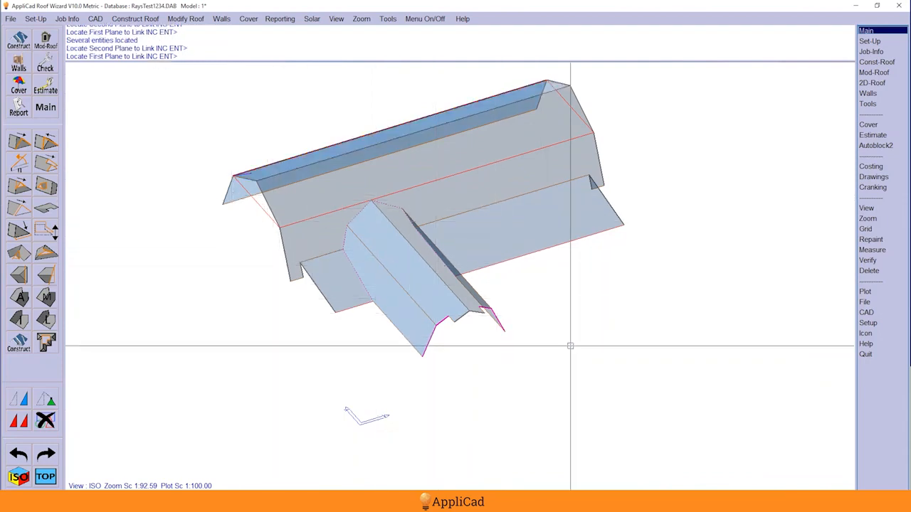
Step: Link the upper and lower roof planes on the opposite side of the wing and finish linking
middle_drag(626, 338, 481, 359)
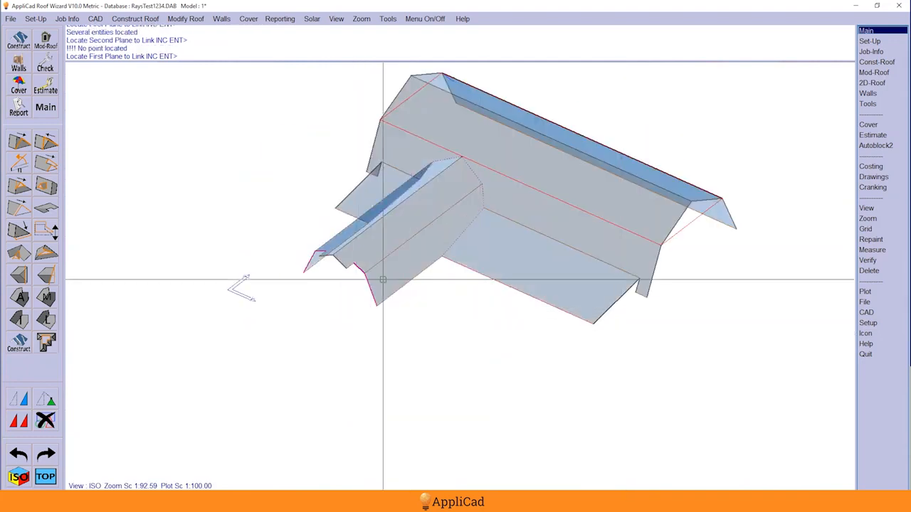
click(380, 251)
click(392, 271)
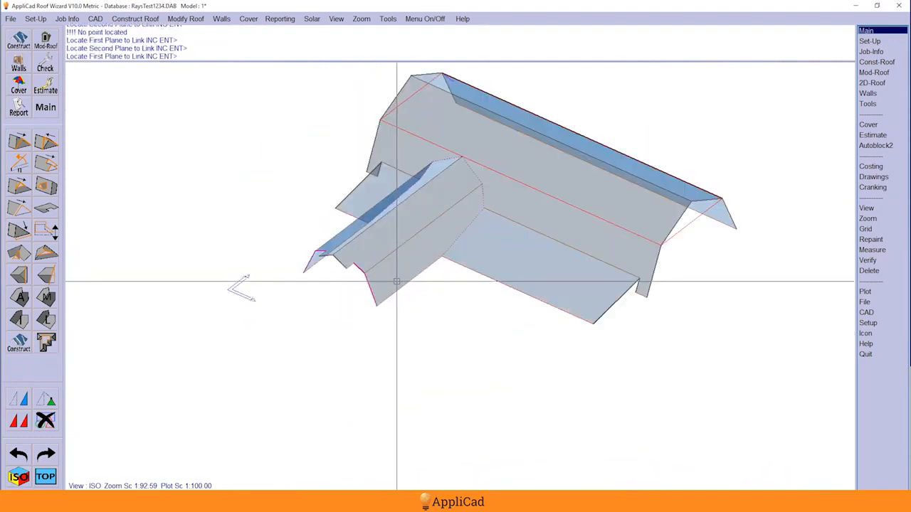
right_click(423, 314)
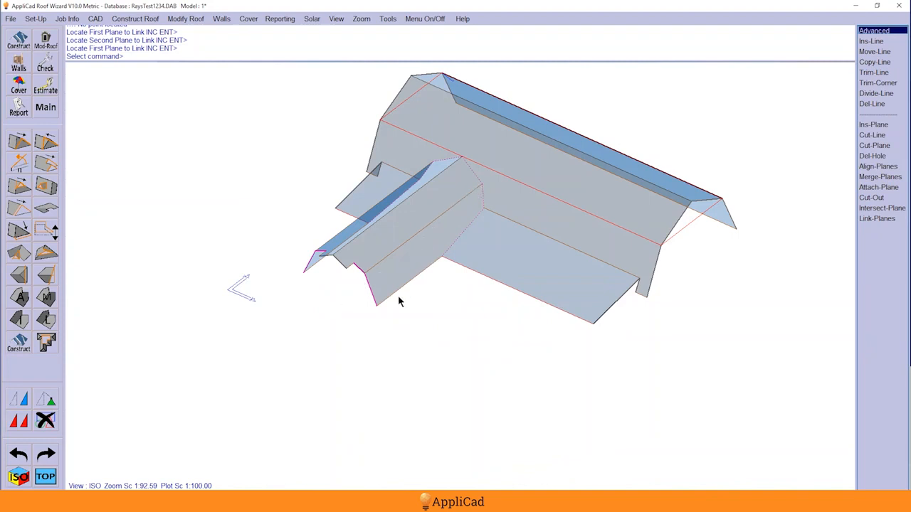
Step: In plan view, show the line types and examine the labels around the wing's notched end
click(45, 477)
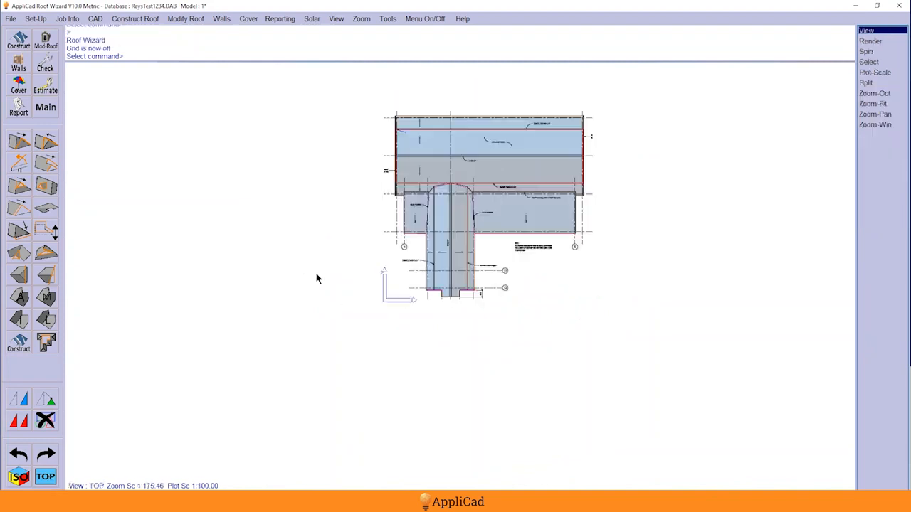
scroll(525, 135, up, 2)
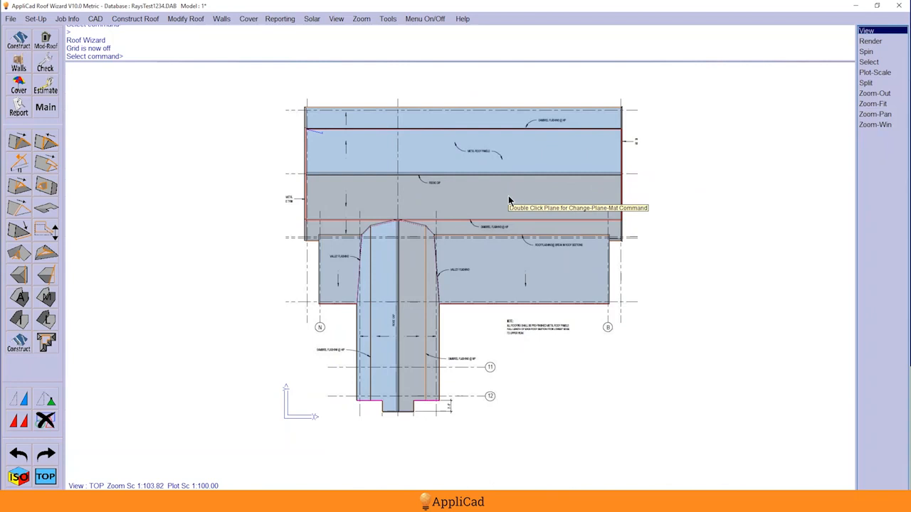
right_click(278, 201)
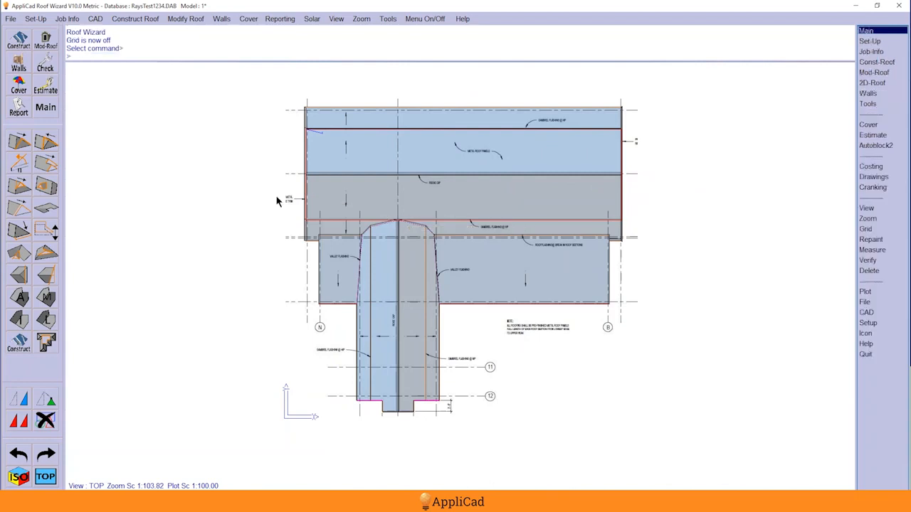
click(20, 91)
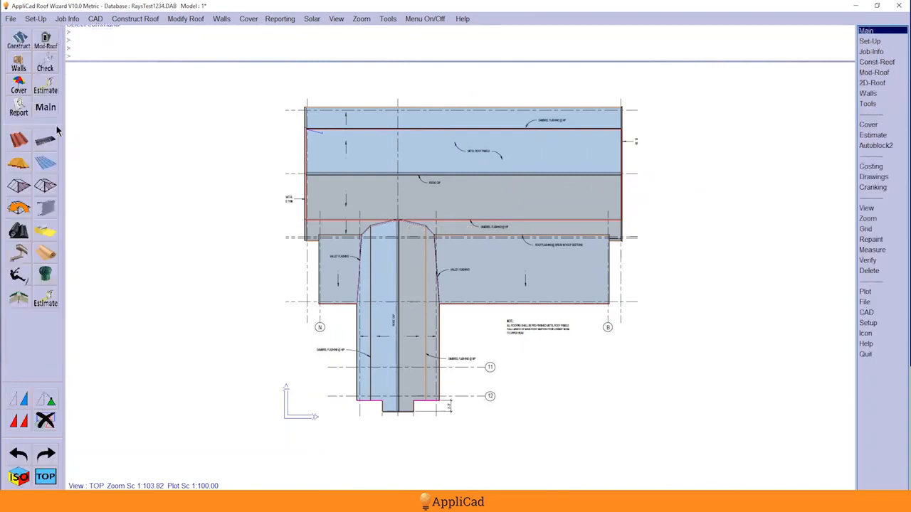
click(49, 69)
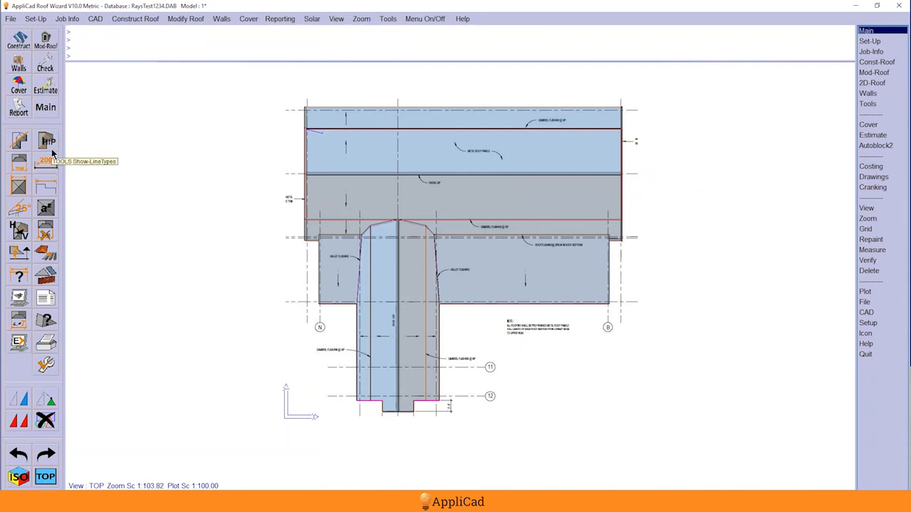
scroll(421, 398, up, 4)
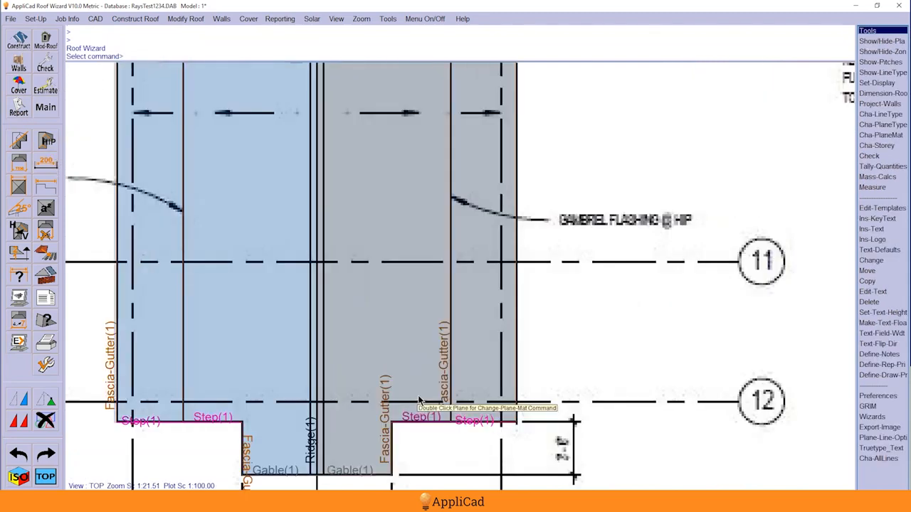
scroll(461, 292, down, 2)
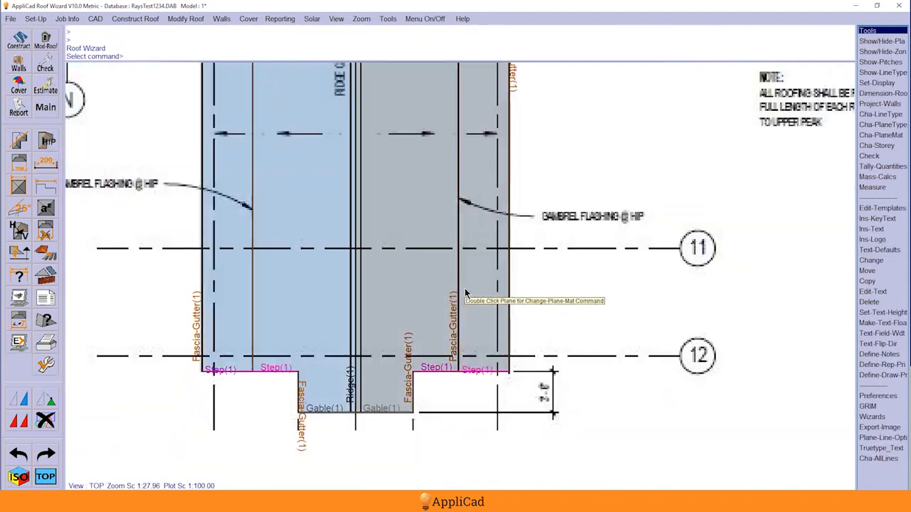
scroll(463, 306, down, 1)
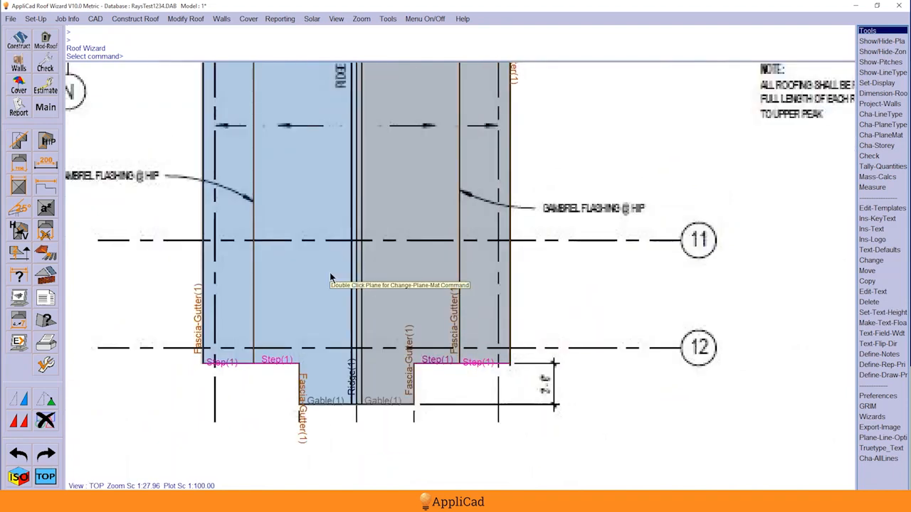
Step: Remove the line type labels and change both of the wing's pitch-change lines to Transition
double_click(457, 256)
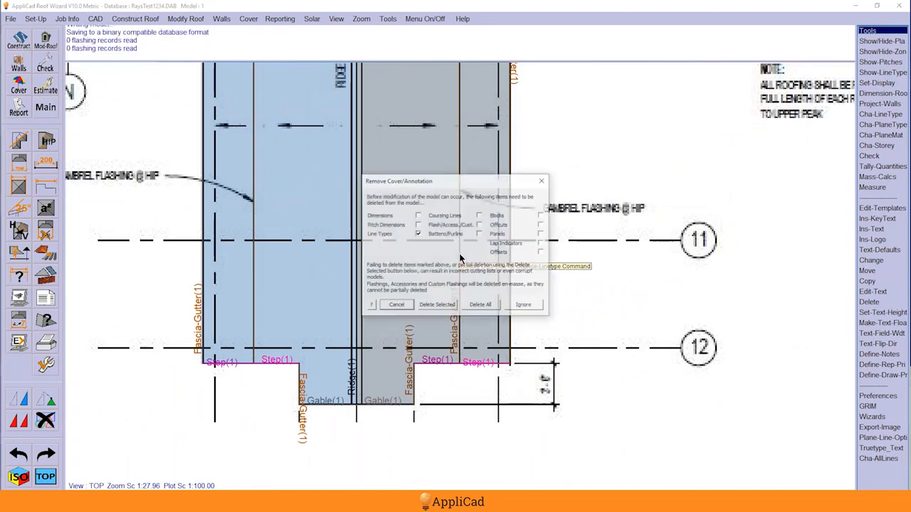
click(484, 306)
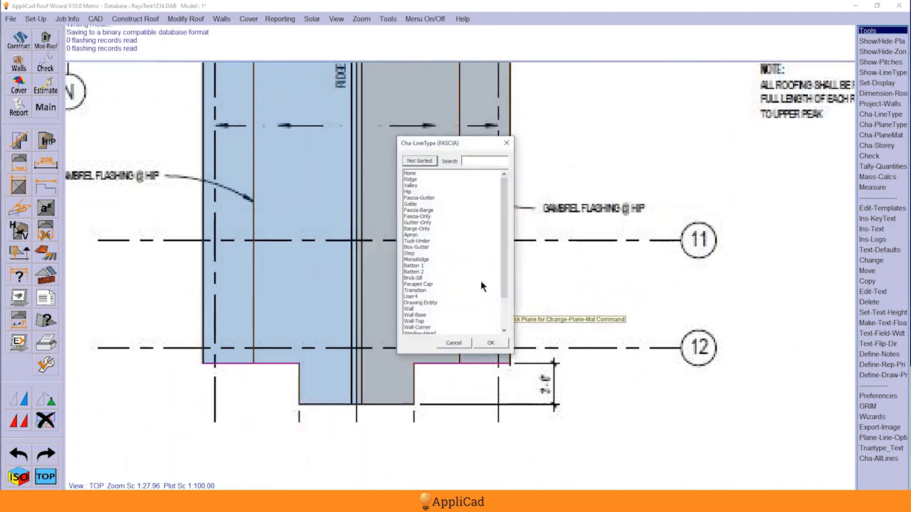
double_click(415, 291)
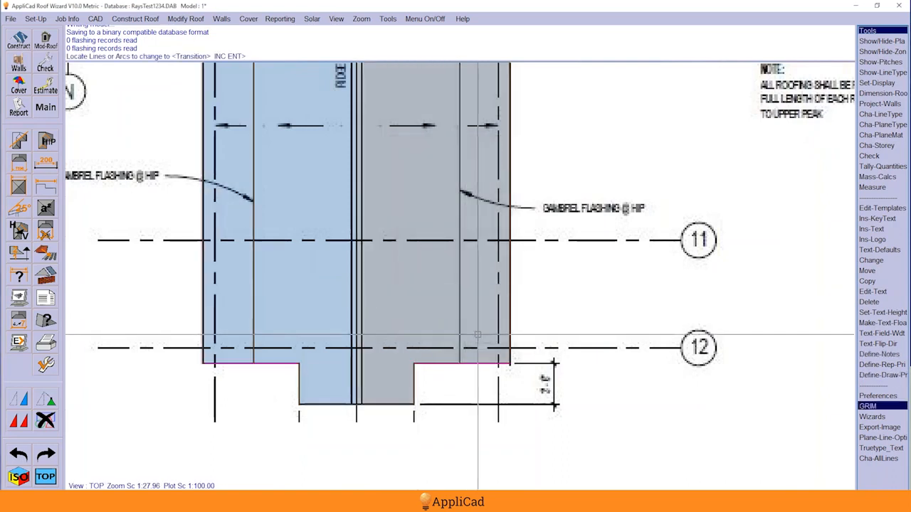
click(254, 275)
Step: Change the main roof's front and rear pitch-change lines to the Transition line type
scroll(385, 368, down, 2)
scroll(385, 368, down, 2)
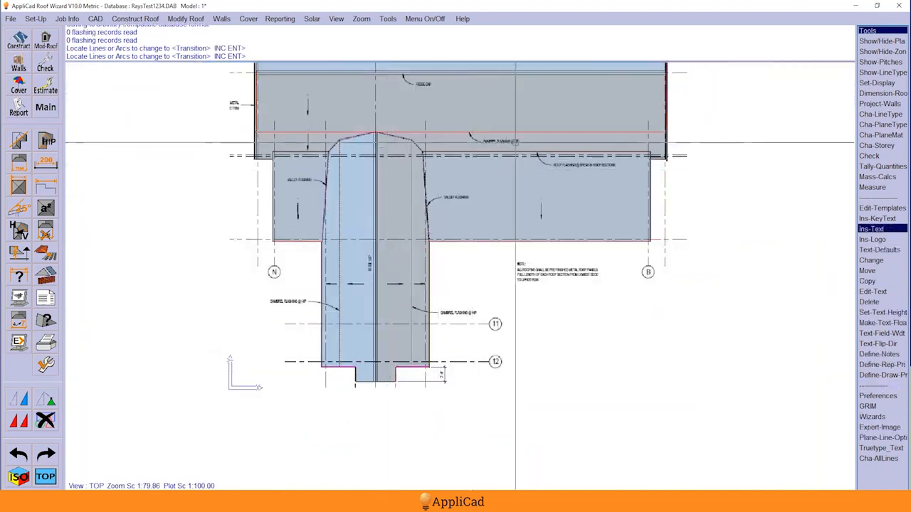
click(517, 133)
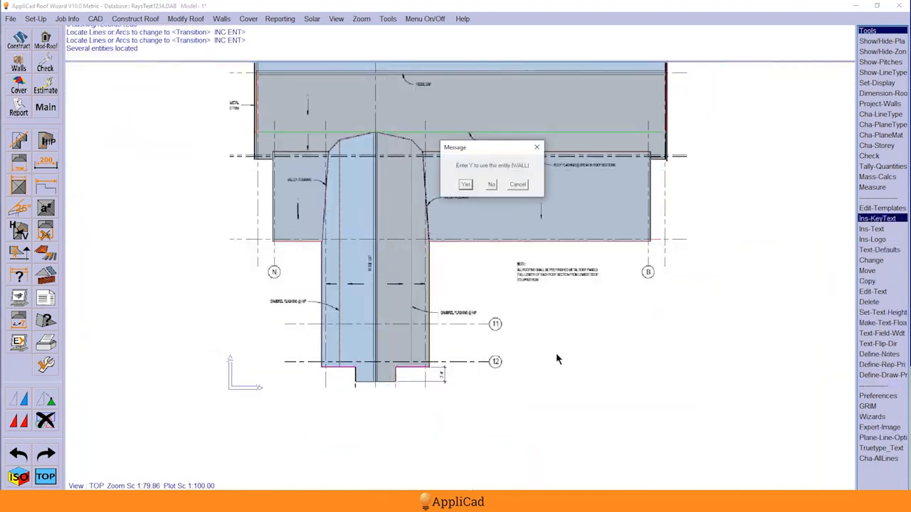
key(y)
scroll(558, 360, down, 2)
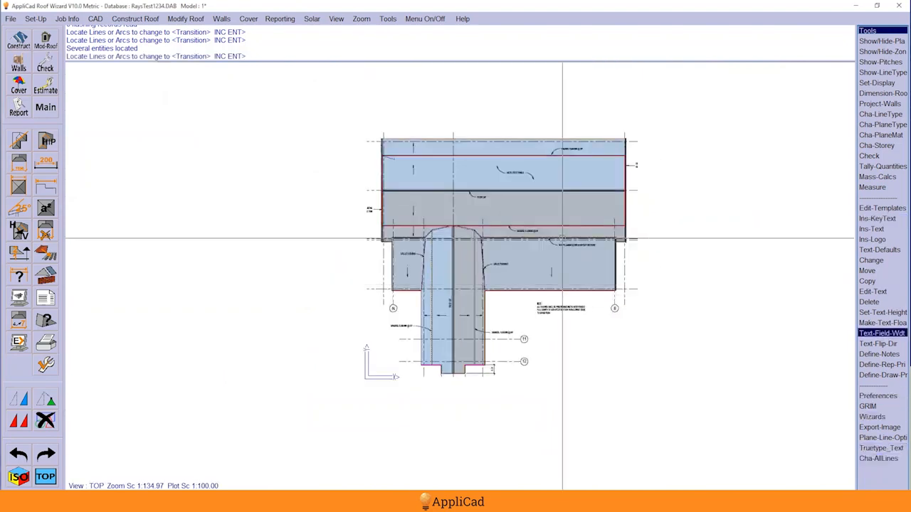
click(556, 156)
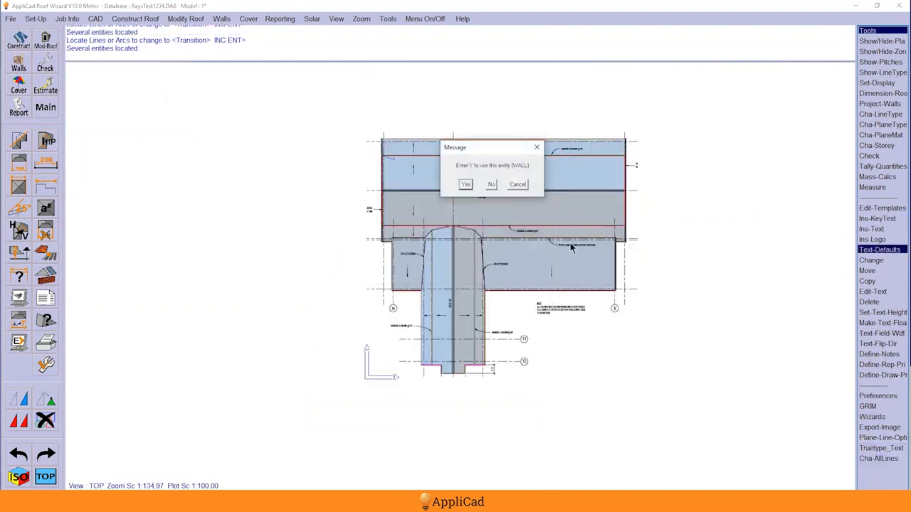
key(y)
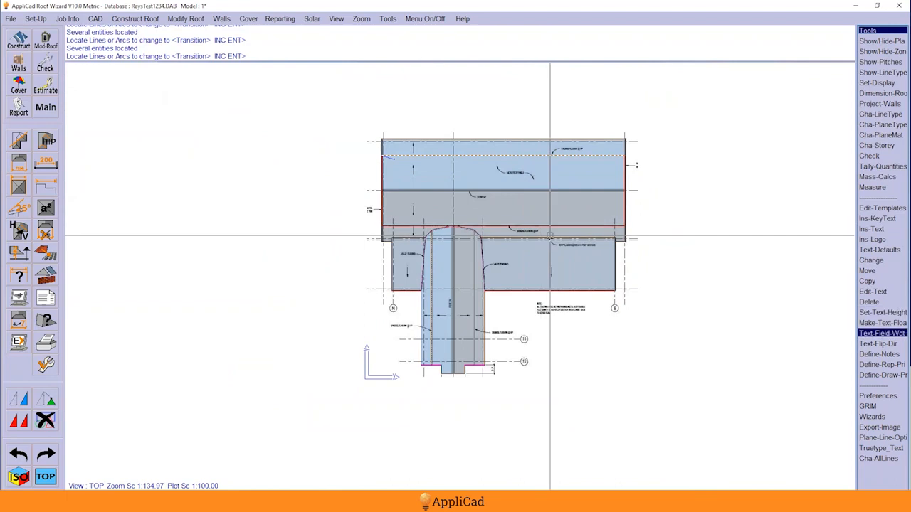
right_click(611, 313)
key(y)
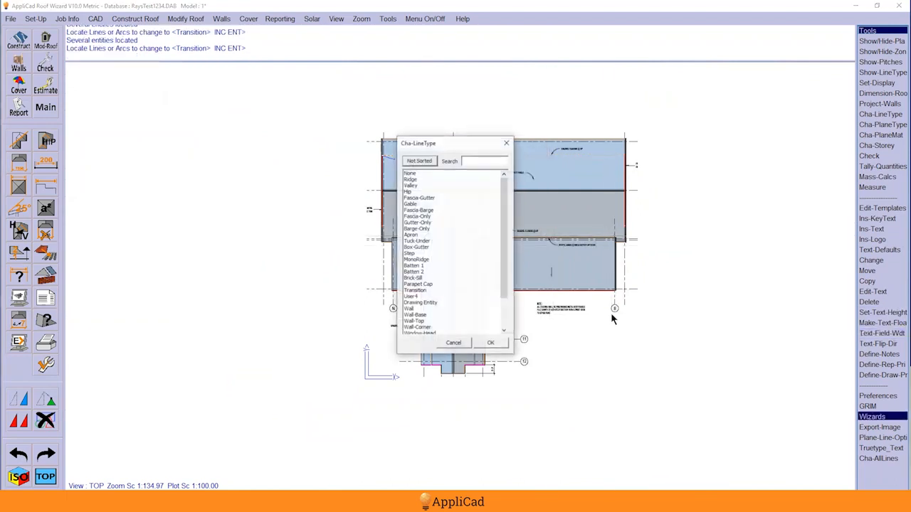
Step: Finish the line type changes, dimension the roof in plan view and set the plot scale to 1:150
key(Escape)
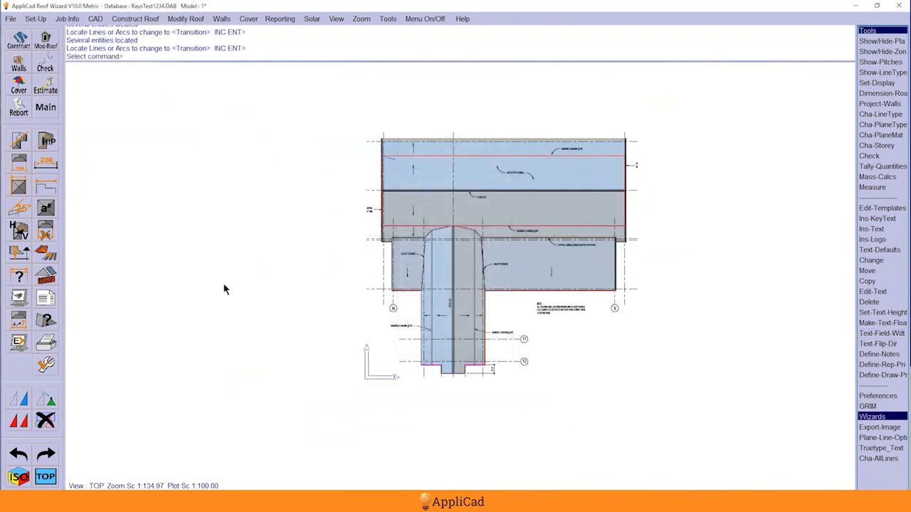
key(Escape)
scroll(637, 214, up, 1)
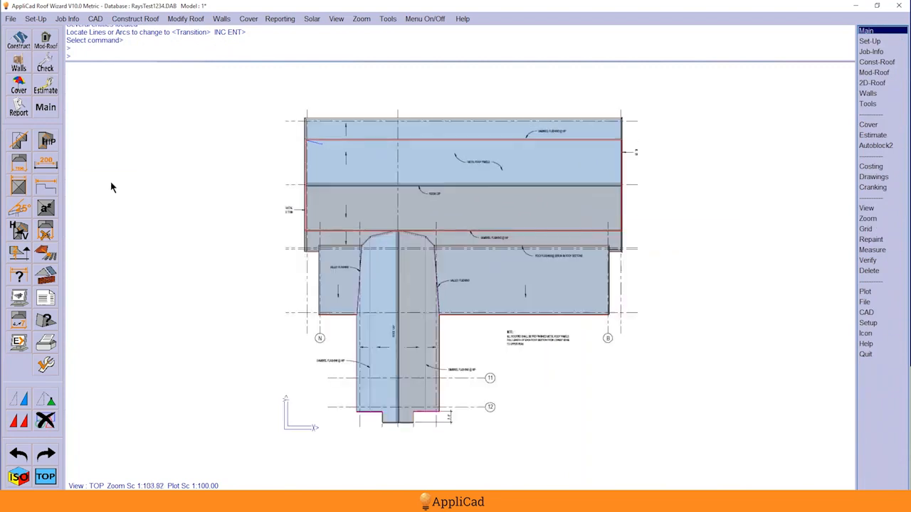
click(45, 165)
scroll(265, 213, up, 1)
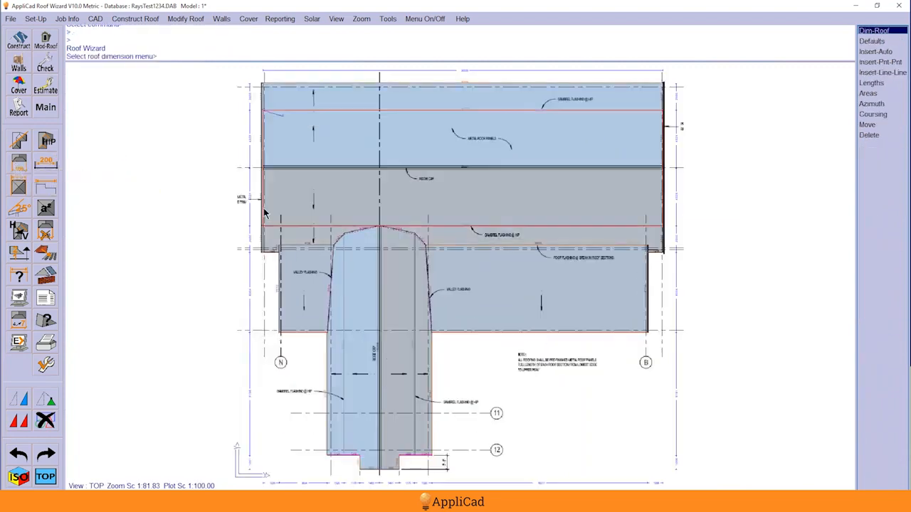
click(337, 19)
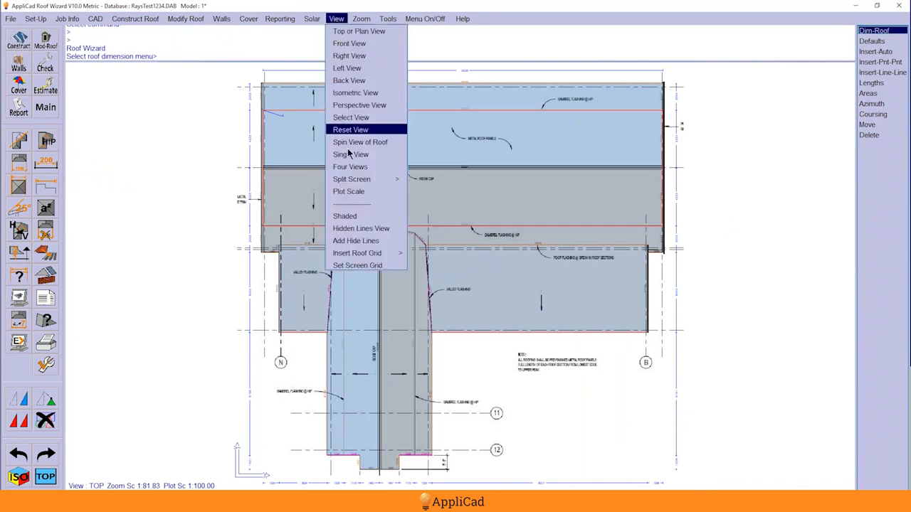
click(373, 191)
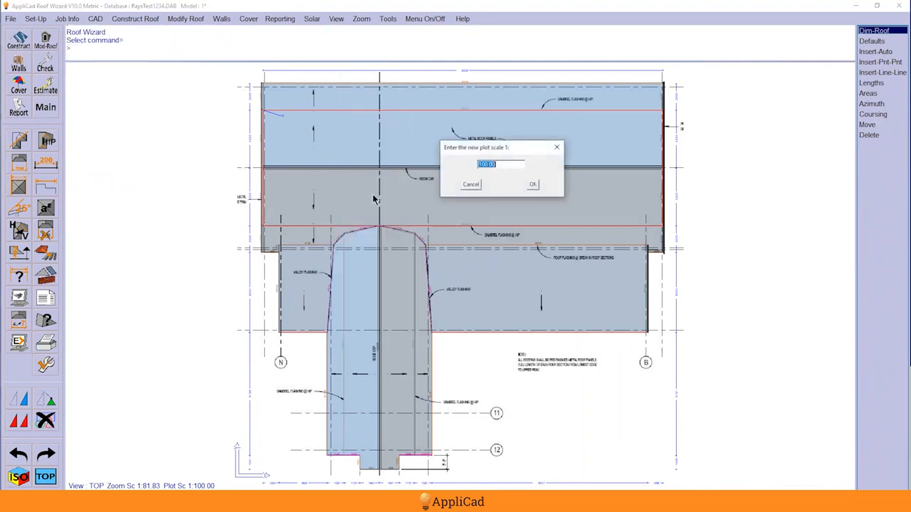
key(Return)
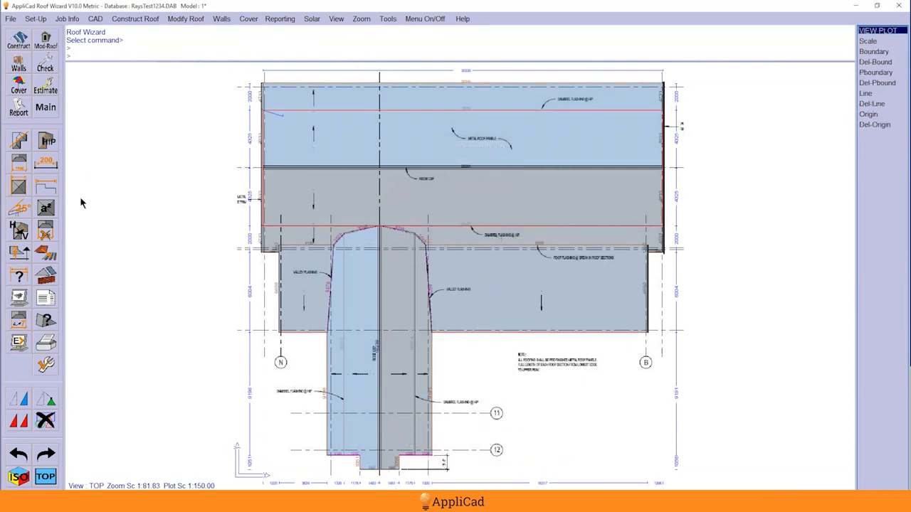
Step: Show the pitch labels and fall directions on all roof planes
click(32, 207)
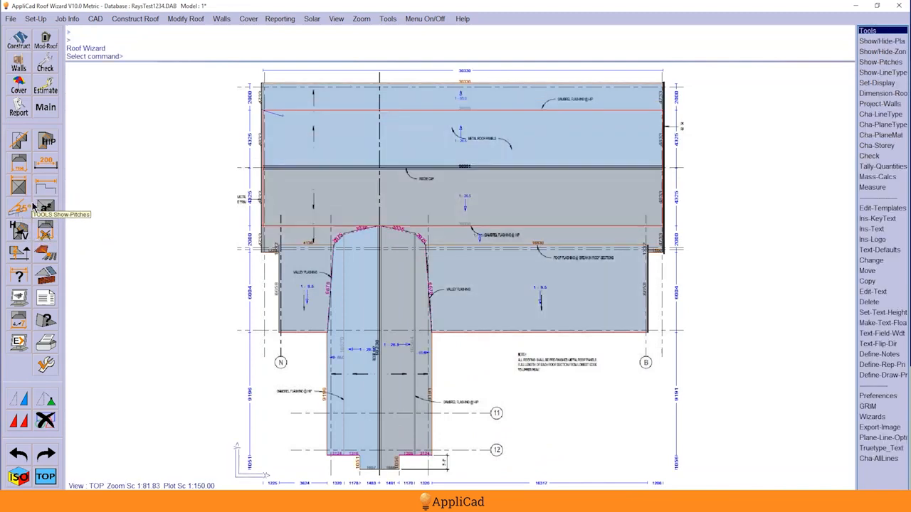
scroll(470, 142, up, 2)
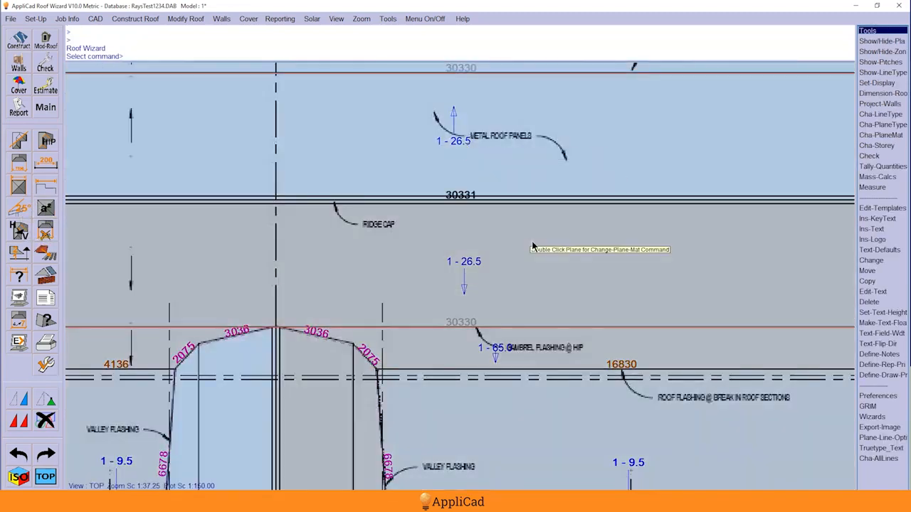
scroll(484, 338, down, 1)
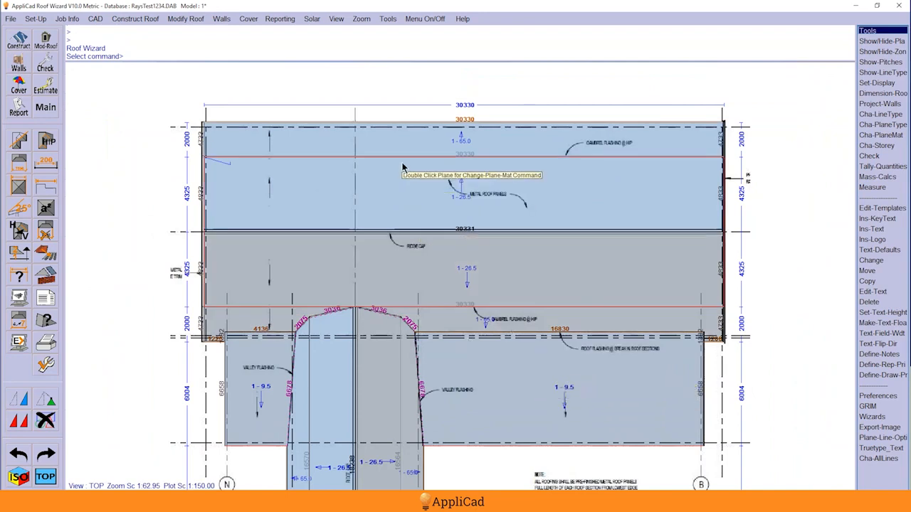
key(Escape)
Step: Tally the metal roof quantities, highlight the ridge, transition and valley lines on the plan, and close the summary
click(47, 302)
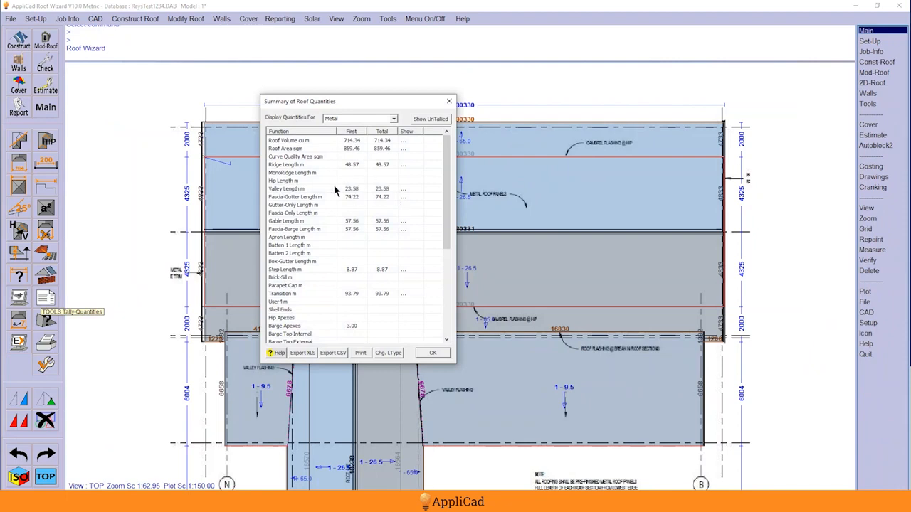
click(404, 165)
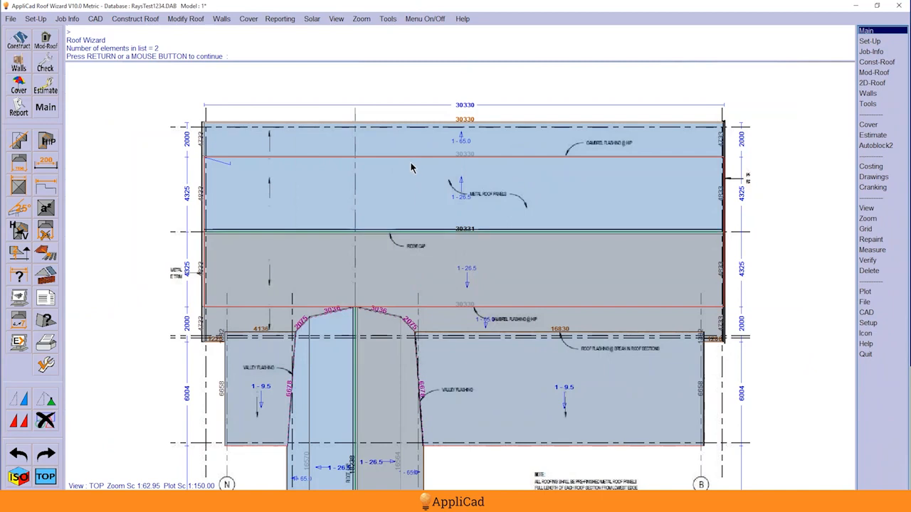
click(412, 169)
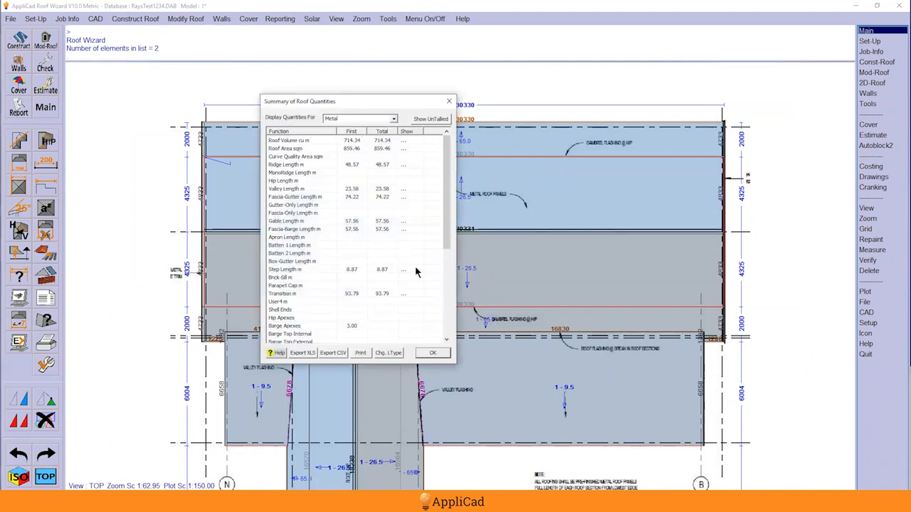
click(418, 297)
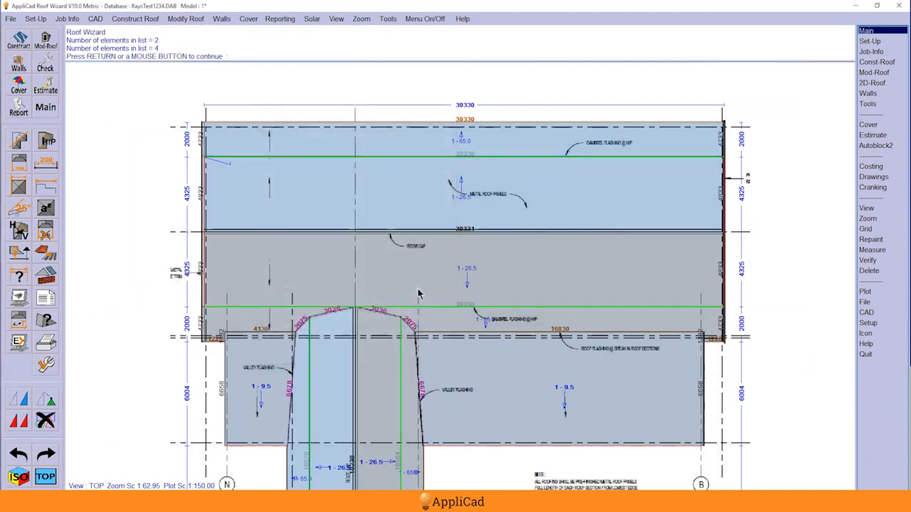
click(427, 286)
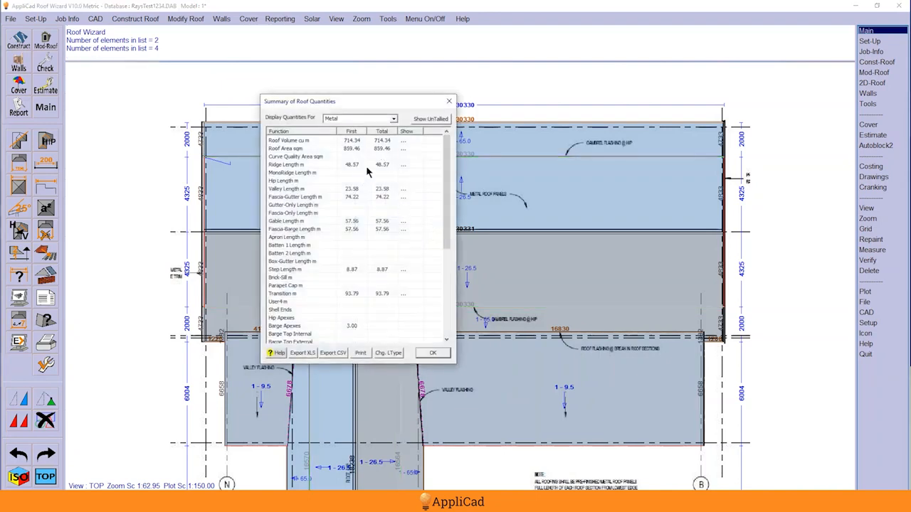
click(408, 190)
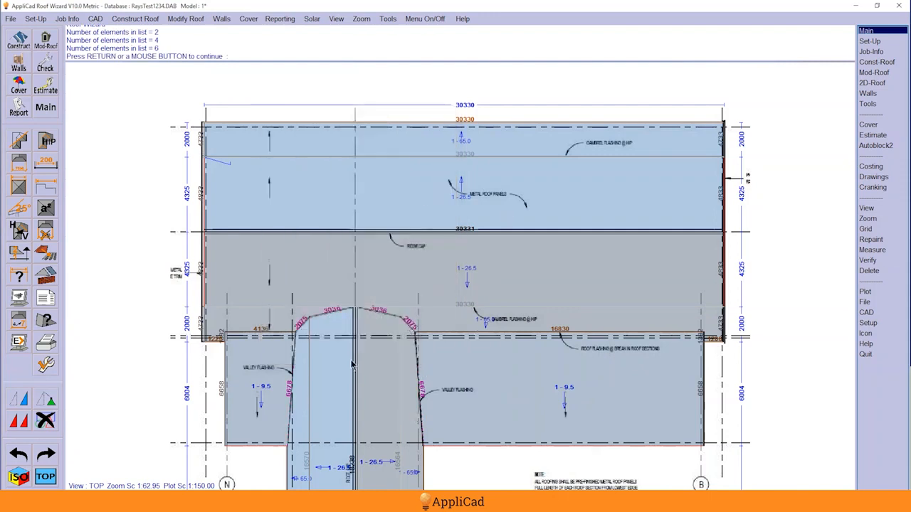
click(454, 191)
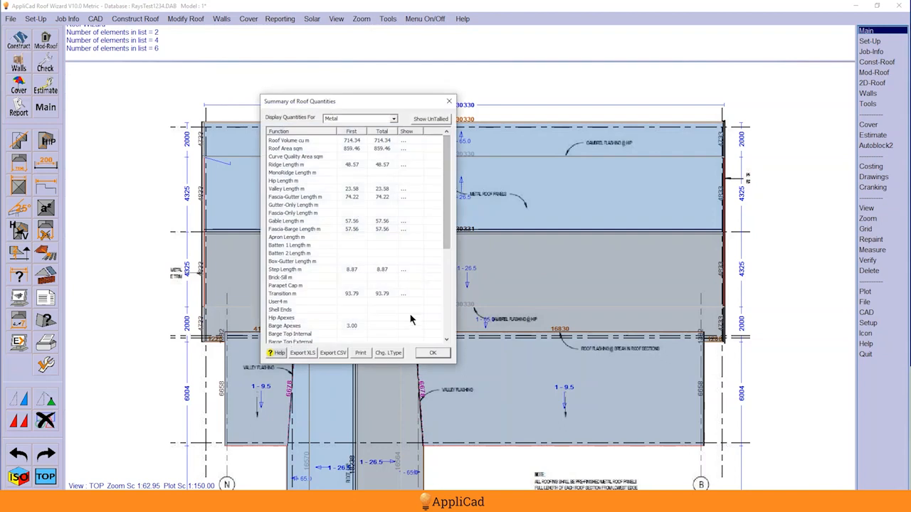
click(433, 354)
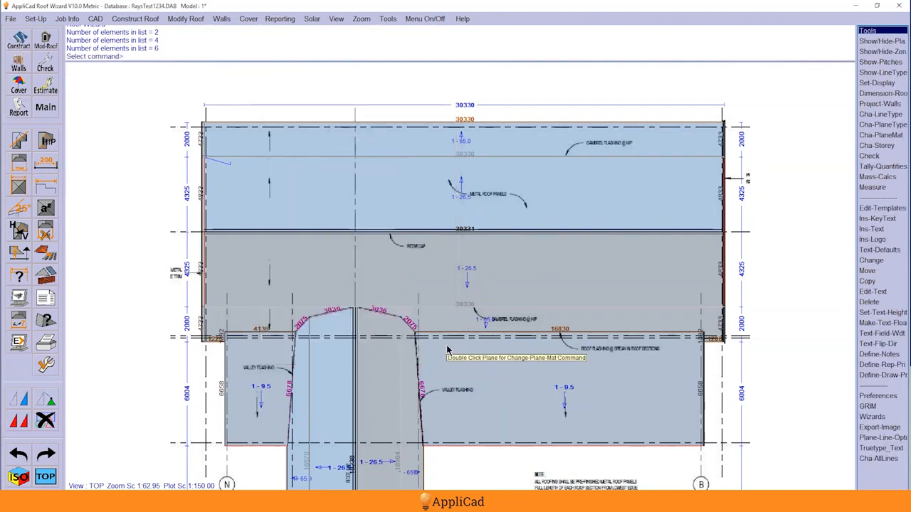
Step: Assign the Global Roofing Solutions Kliplok AZ100 0.50 metal cladding, 700 mm cover, in Colour TBA to the roof
scroll(199, 139, down, 1)
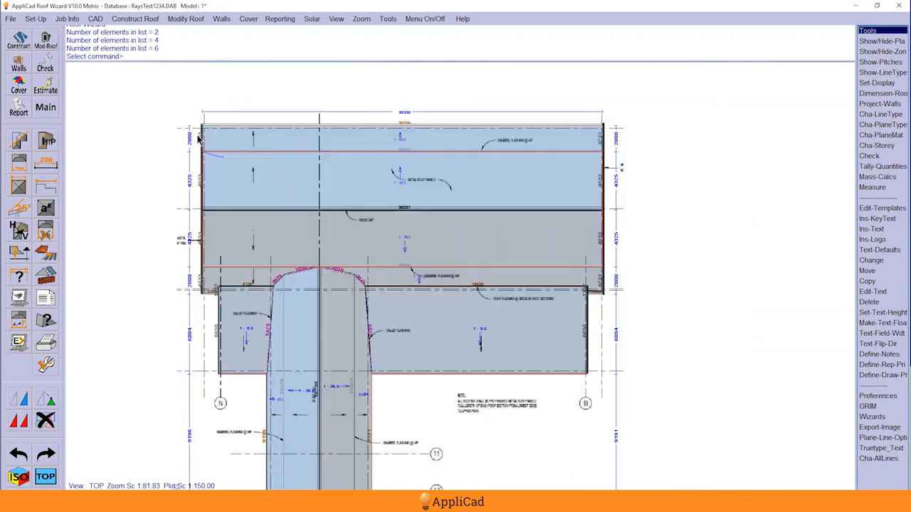
scroll(198, 138, down, 1)
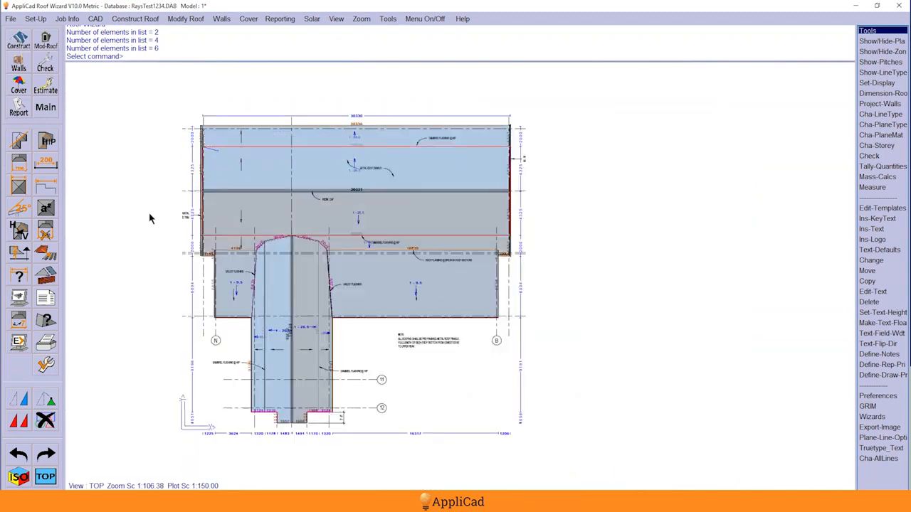
click(19, 86)
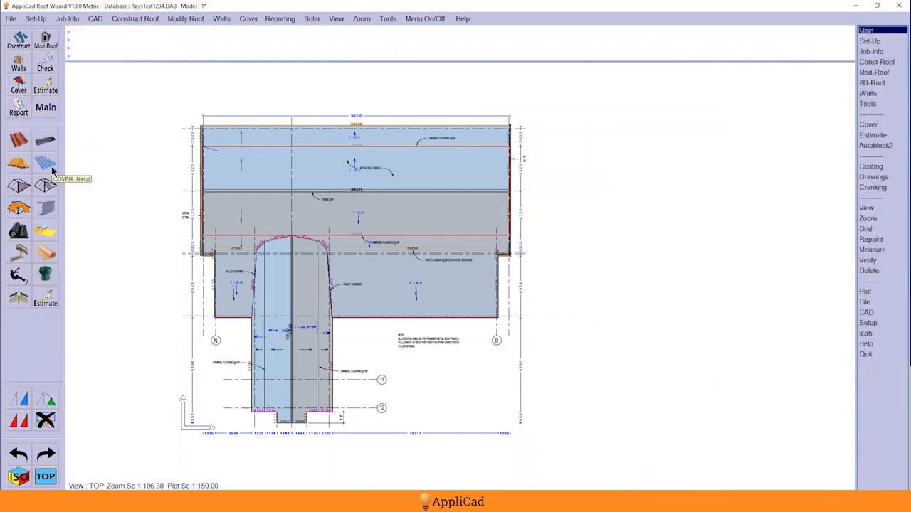
click(46, 162)
click(599, 413)
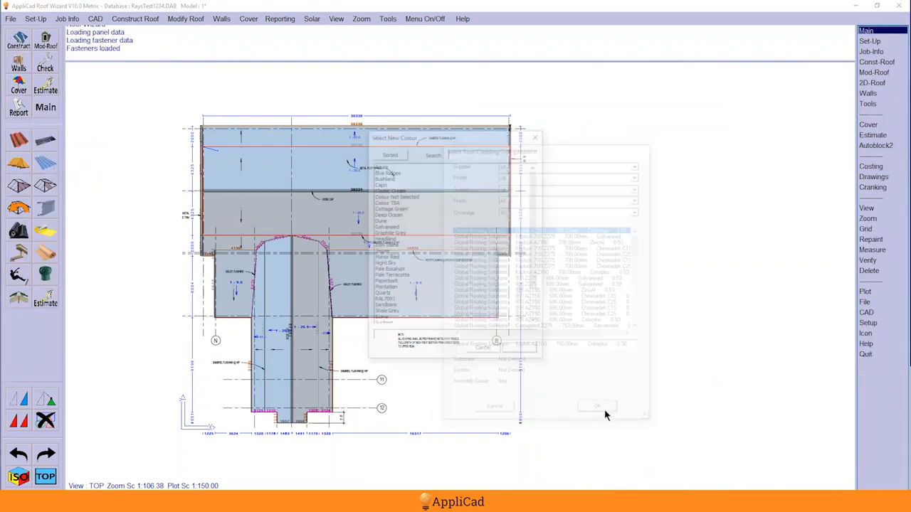
click(392, 203)
click(523, 351)
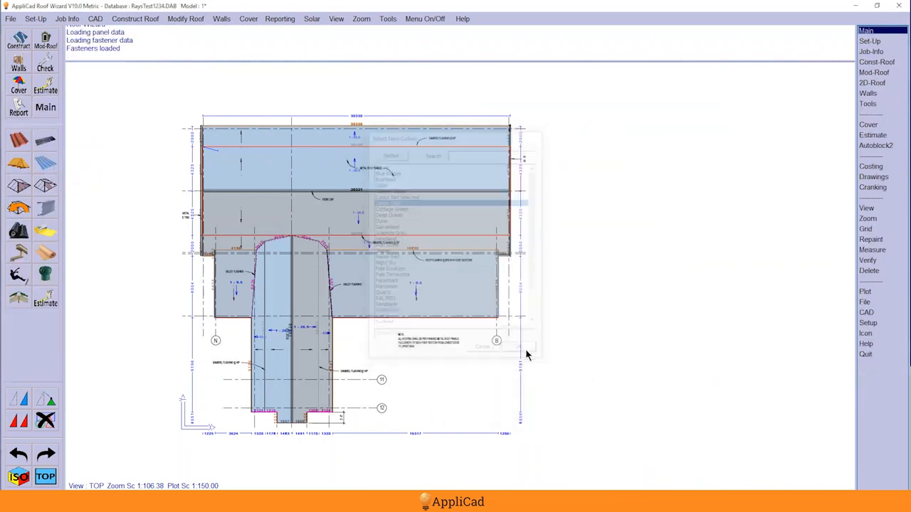
click(682, 377)
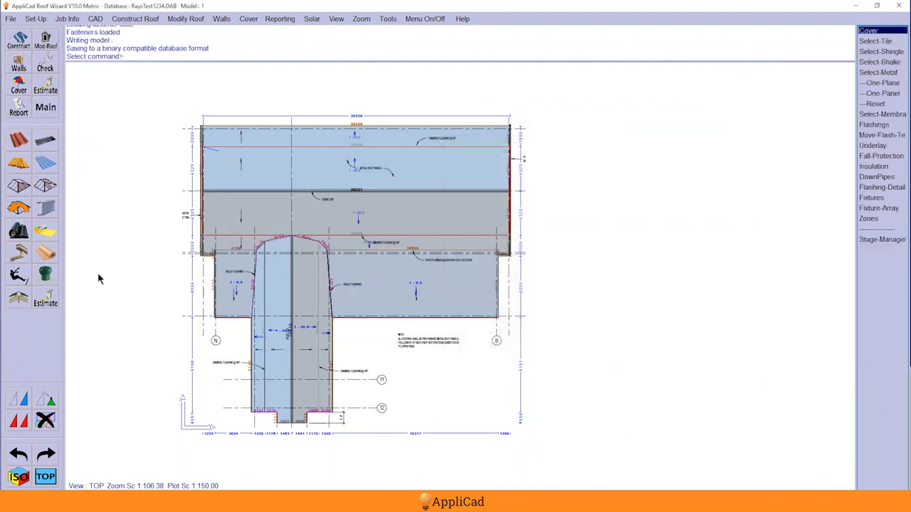
Step: Generate the metal panels over all roof planes and accept the panel cutting list summary
click(45, 82)
click(20, 242)
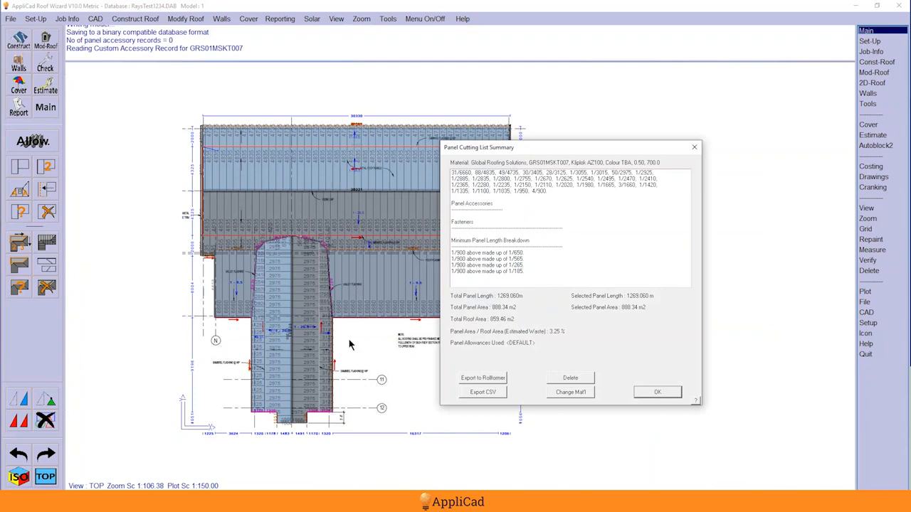
key(Return)
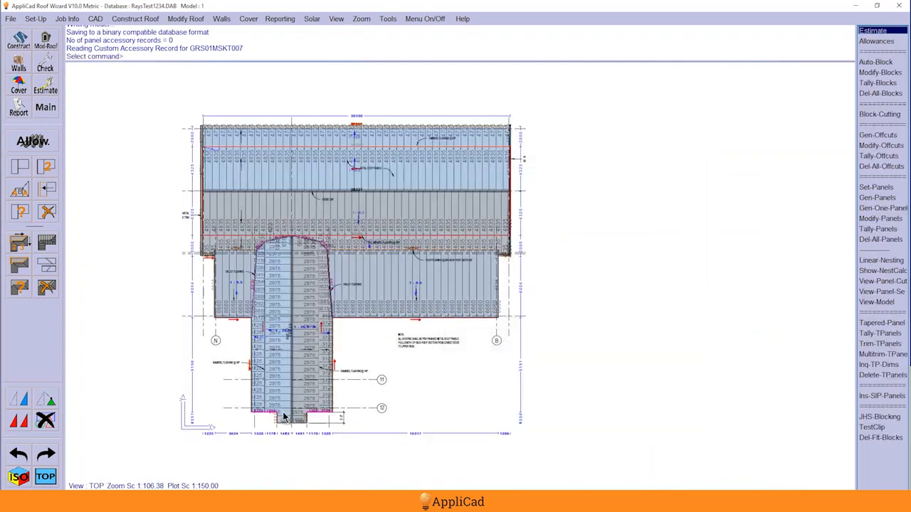
Step: Realign the panels of the wing's left steep plane to a panel joint of the adjoining upper plane at the pitch-change line
scroll(226, 434, up, 4)
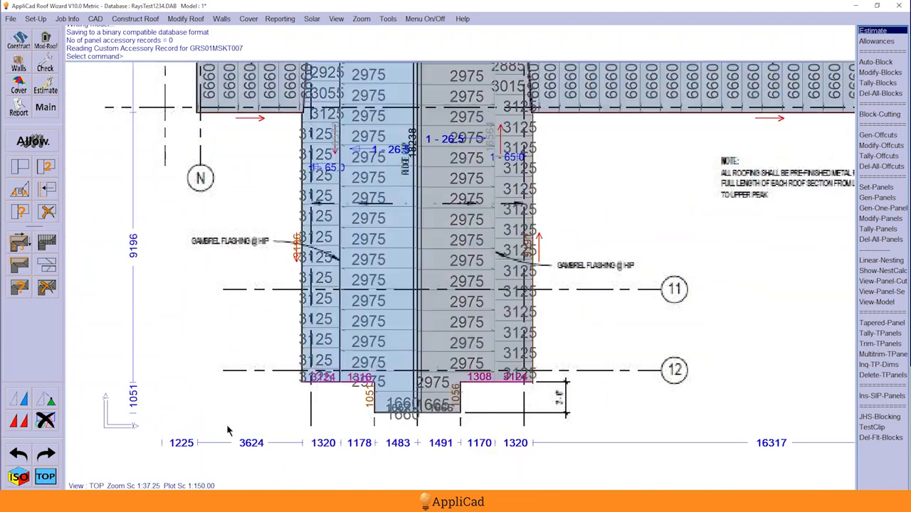
scroll(292, 417, up, 2)
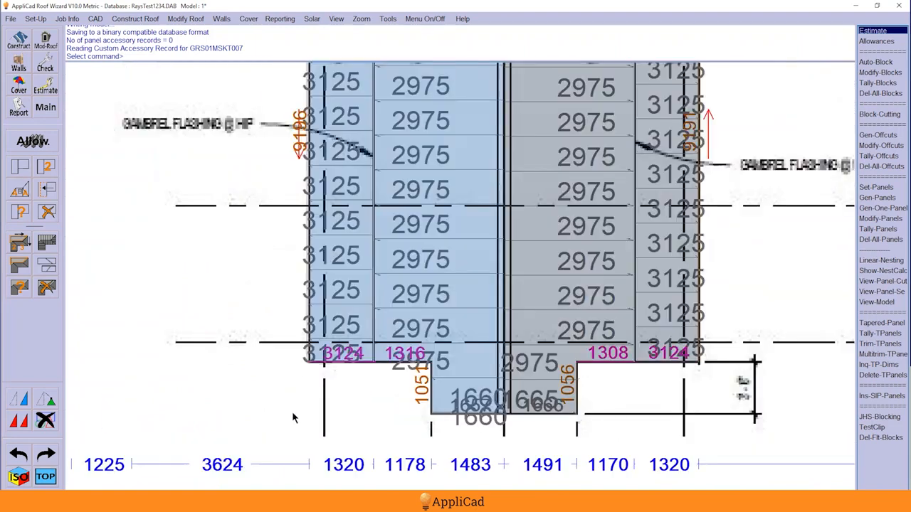
scroll(287, 378, down, 3)
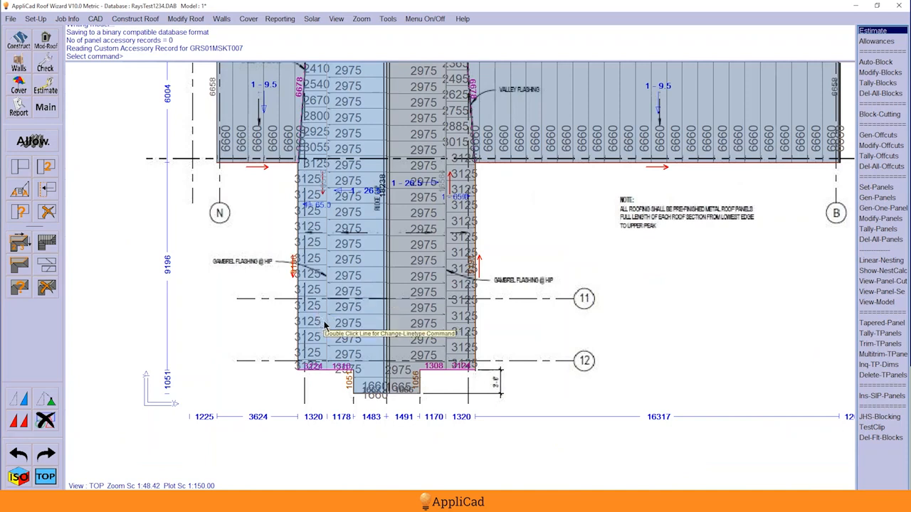
scroll(360, 334, down, 1)
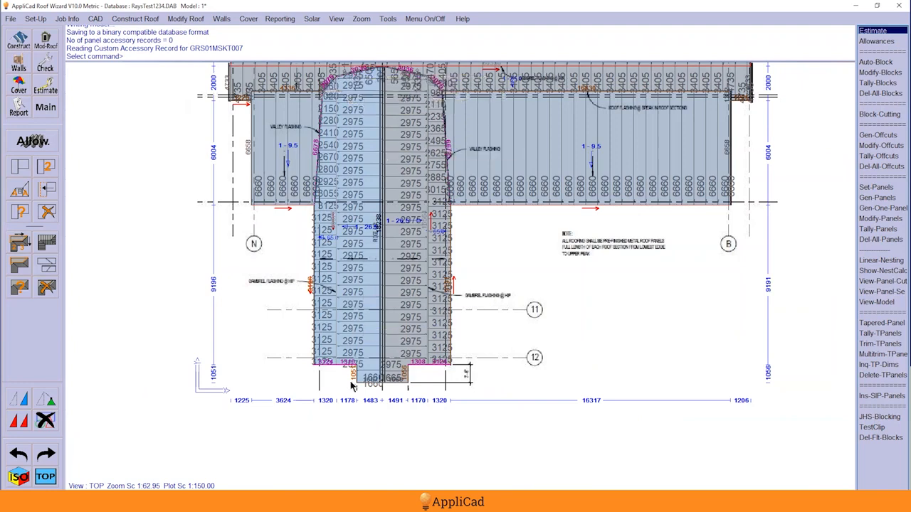
scroll(379, 397, up, 4)
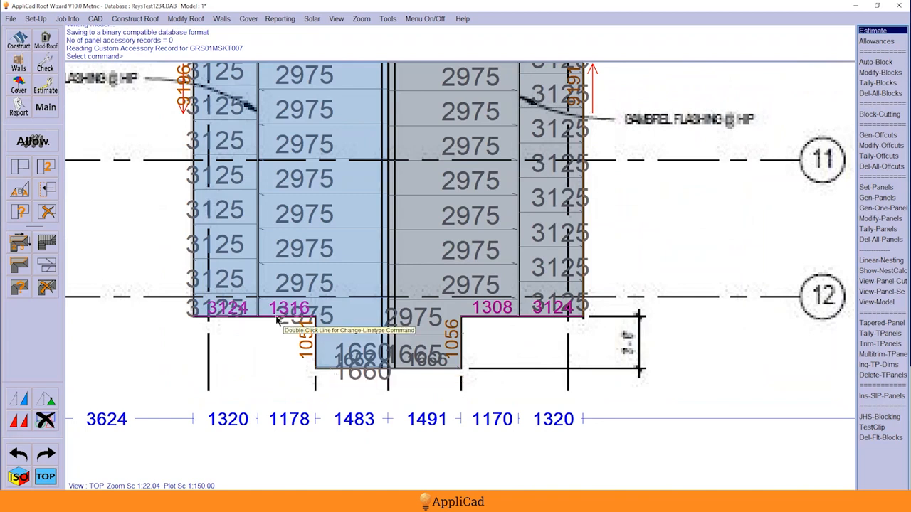
click(20, 267)
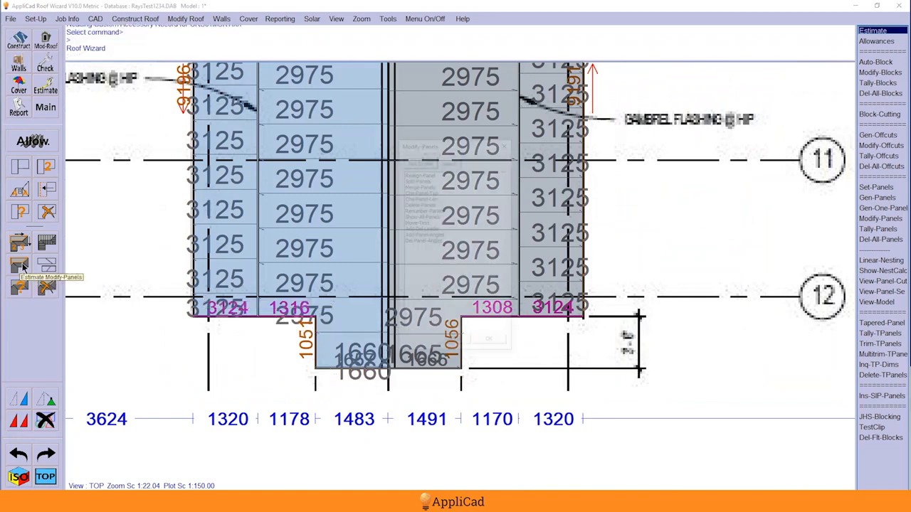
double_click(420, 173)
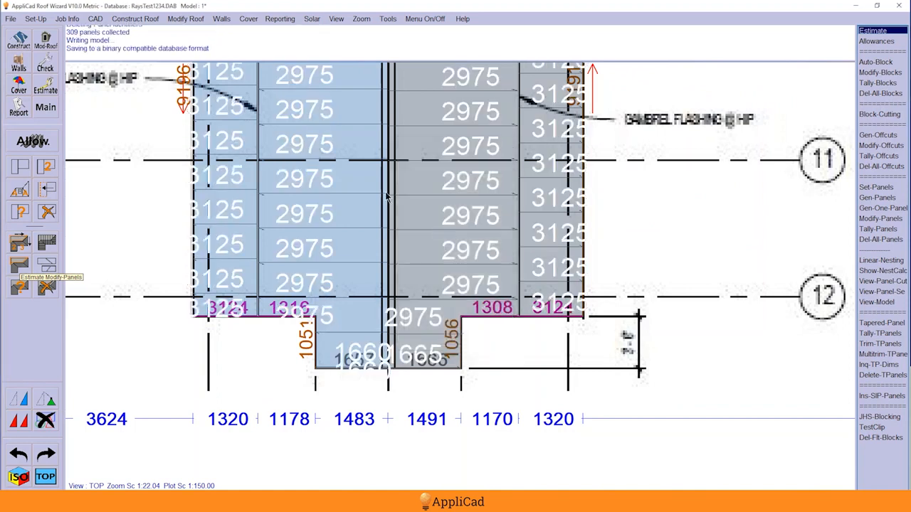
click(242, 269)
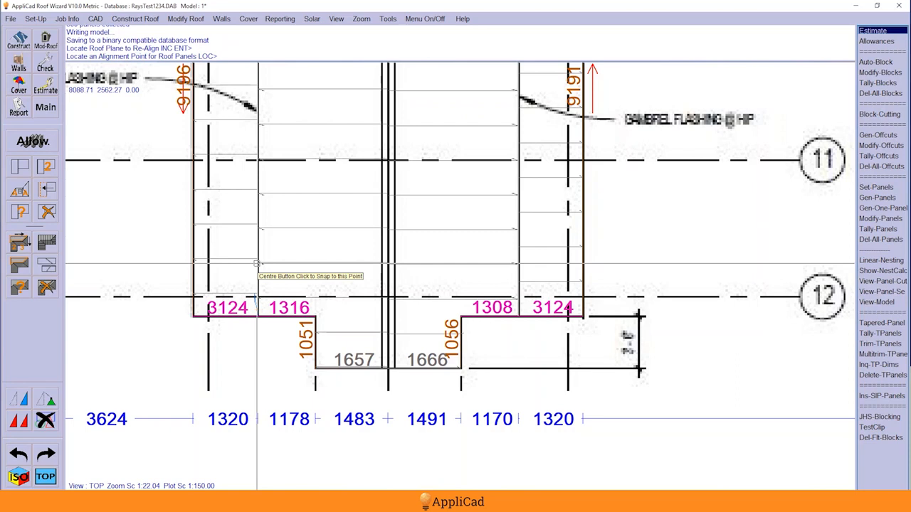
click(257, 265)
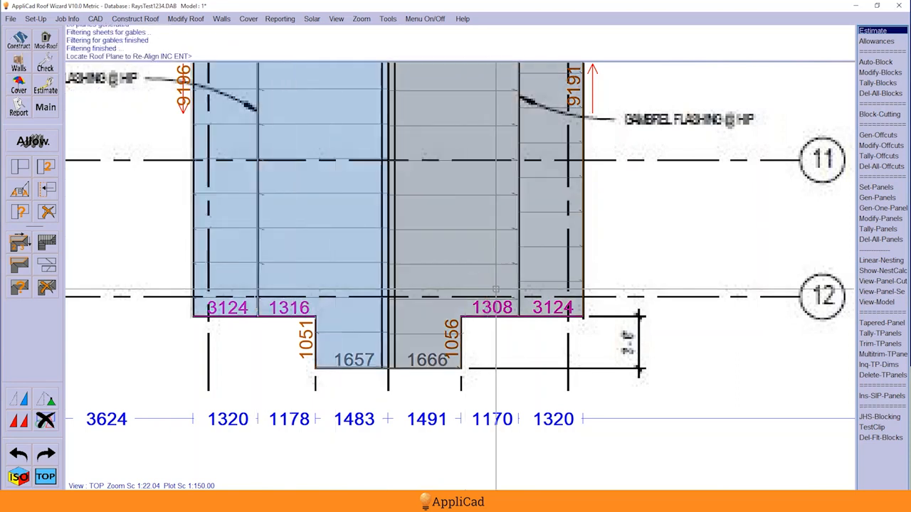
Step: Realign the panels of the wing's right upper plane at the ridge and its right steep plane at the pitch-change line to adjoining panel joints
click(413, 332)
click(387, 333)
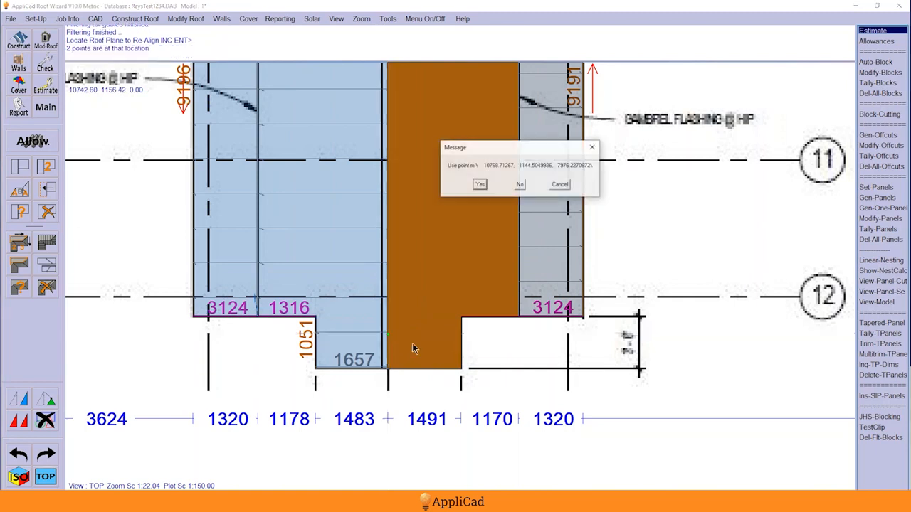
key(Return)
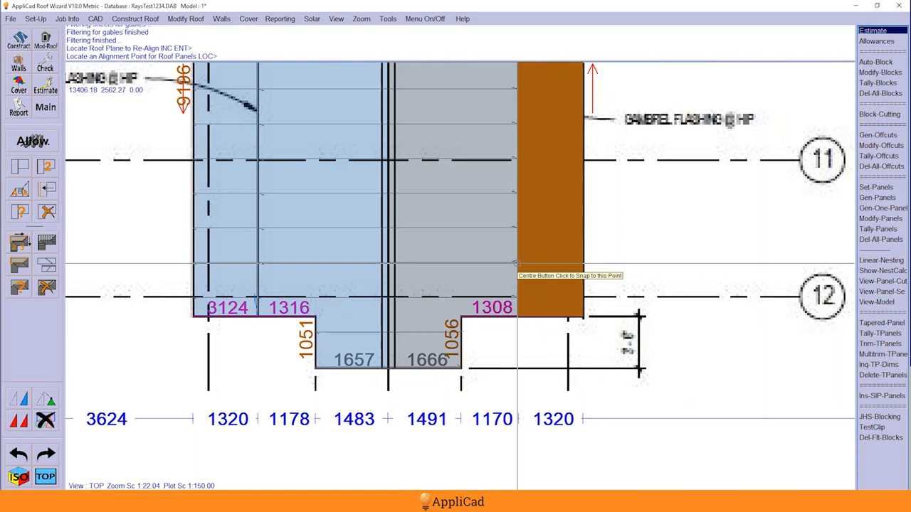
click(536, 363)
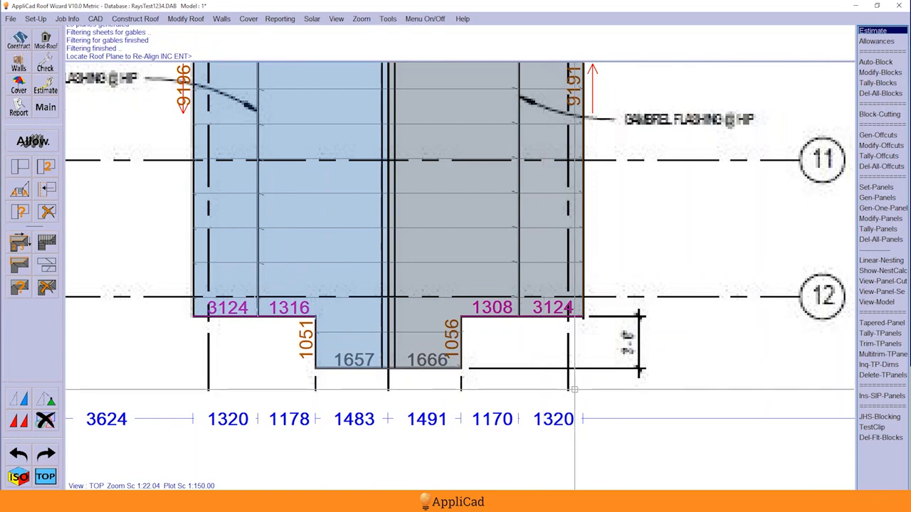
Step: Realign the panels of the two 9.5-degree planes beside the wing to the panel joints of the main roof above, and end the realignment
scroll(569, 388, down, 2)
scroll(571, 398, down, 1)
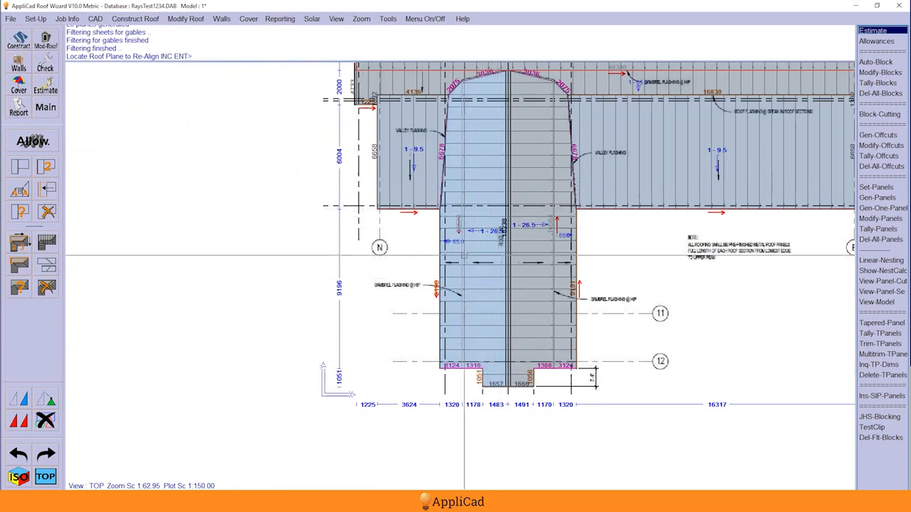
scroll(487, 211, down, 1)
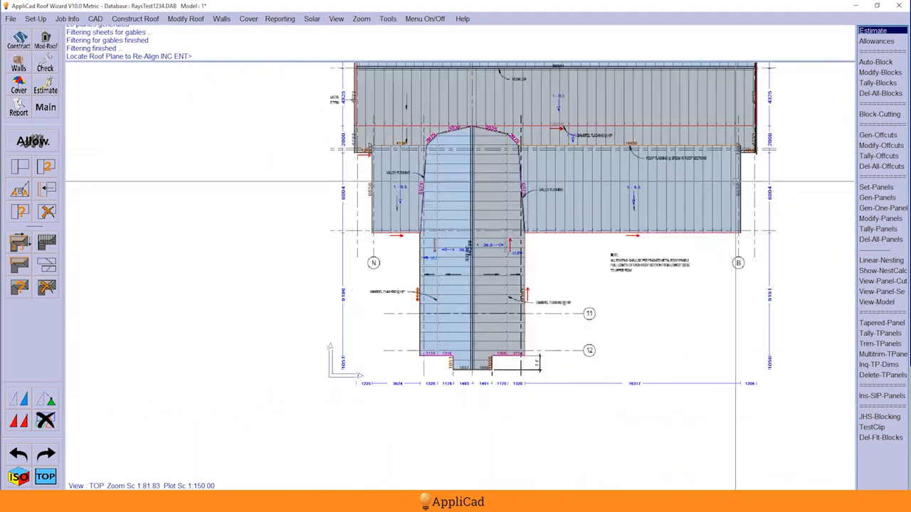
scroll(760, 122, up, 2)
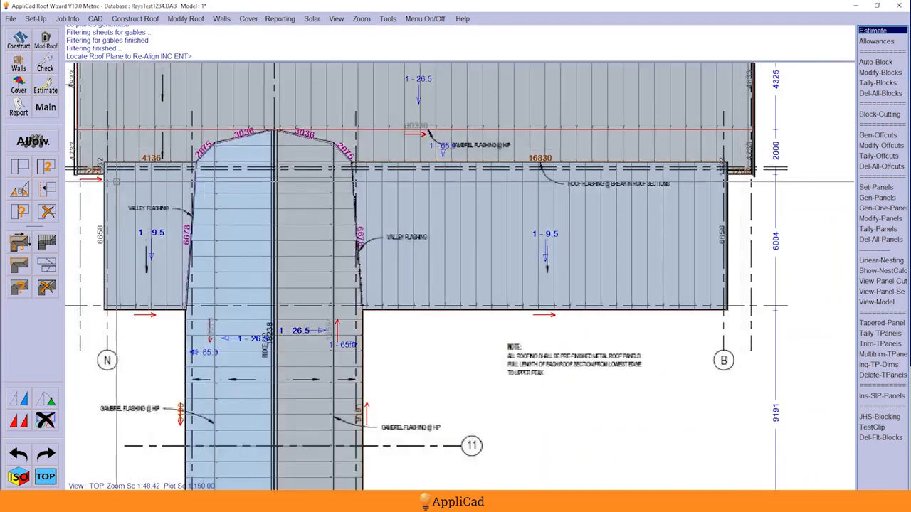
click(122, 171)
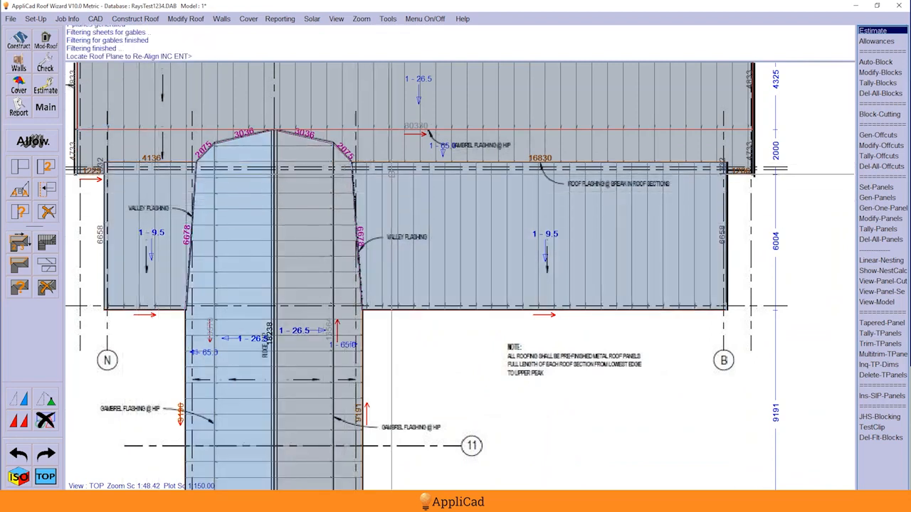
click(429, 187)
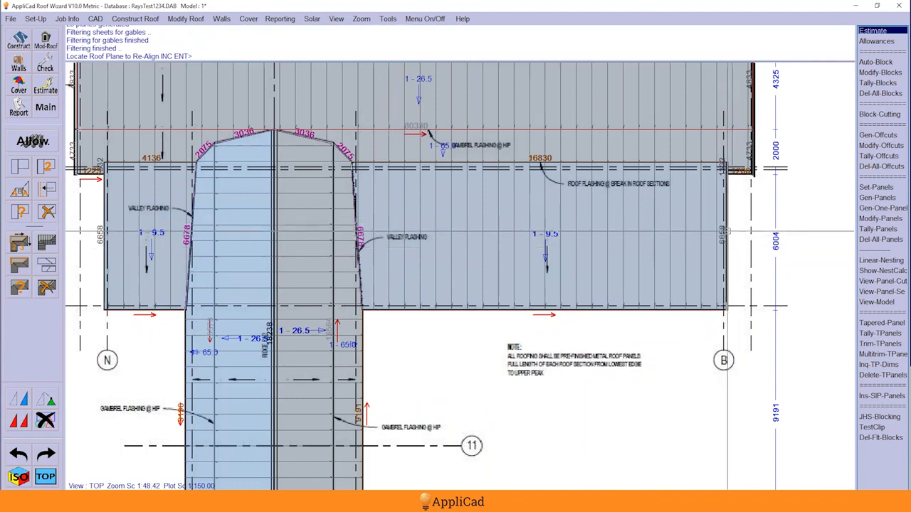
scroll(453, 279, down, 5)
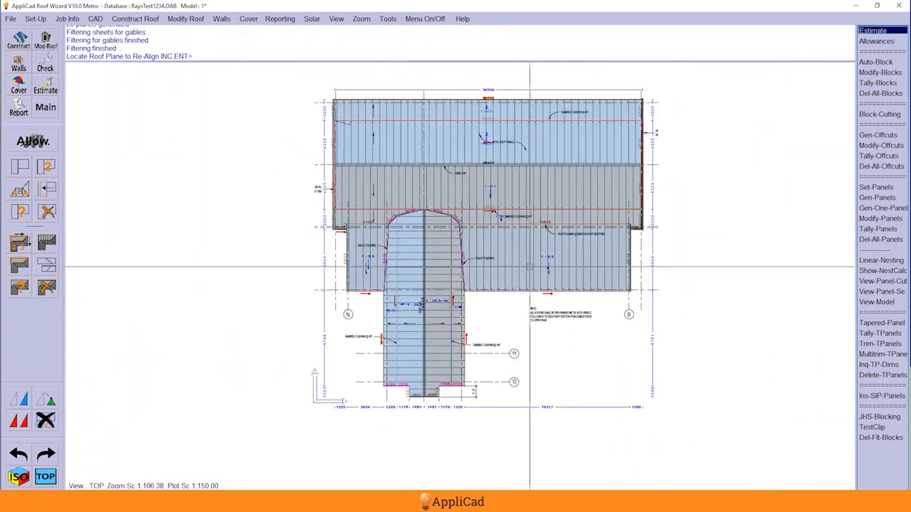
right_click(698, 168)
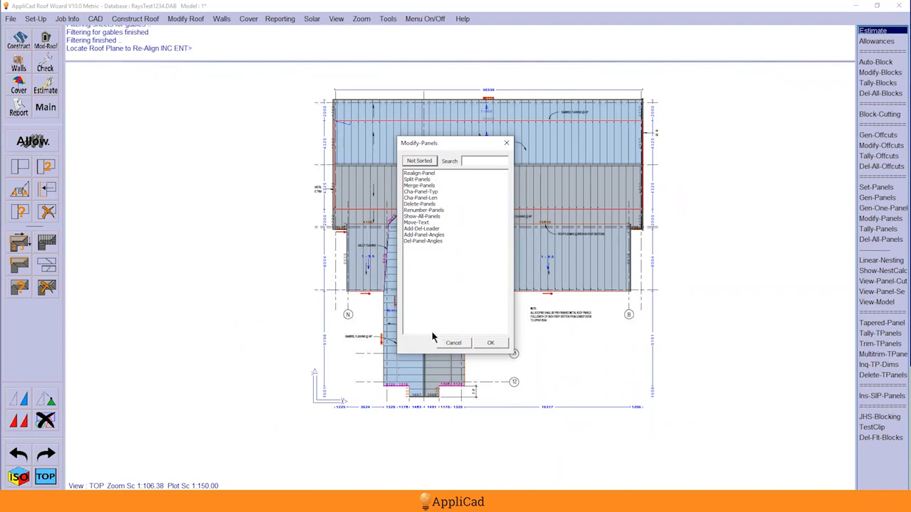
click(454, 343)
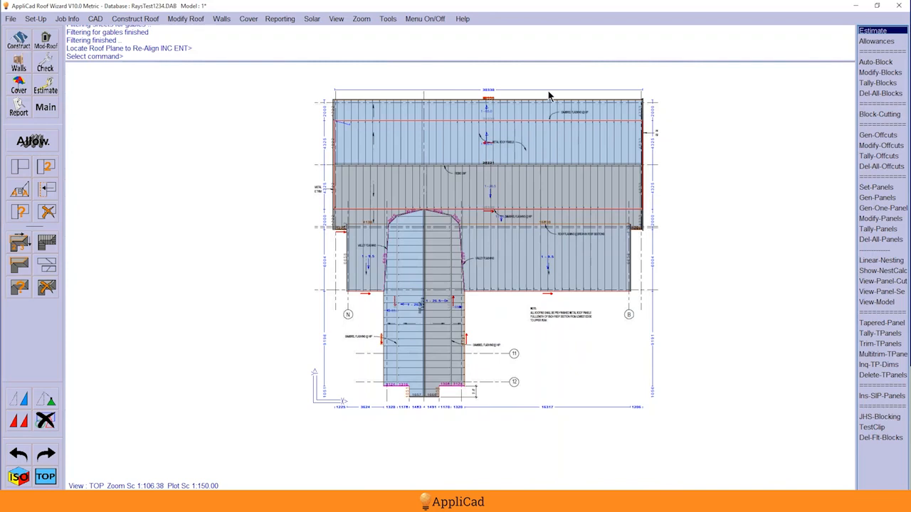
Step: Open outline tracking without the incomplete outline from the last session, hide the plan underlay, and leave tracking
scroll(548, 95, up, 1)
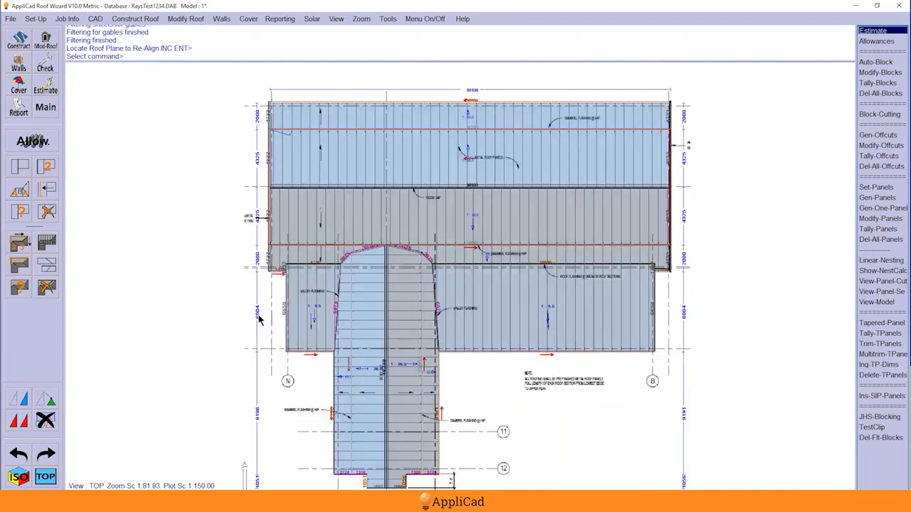
key(Escape)
click(18, 41)
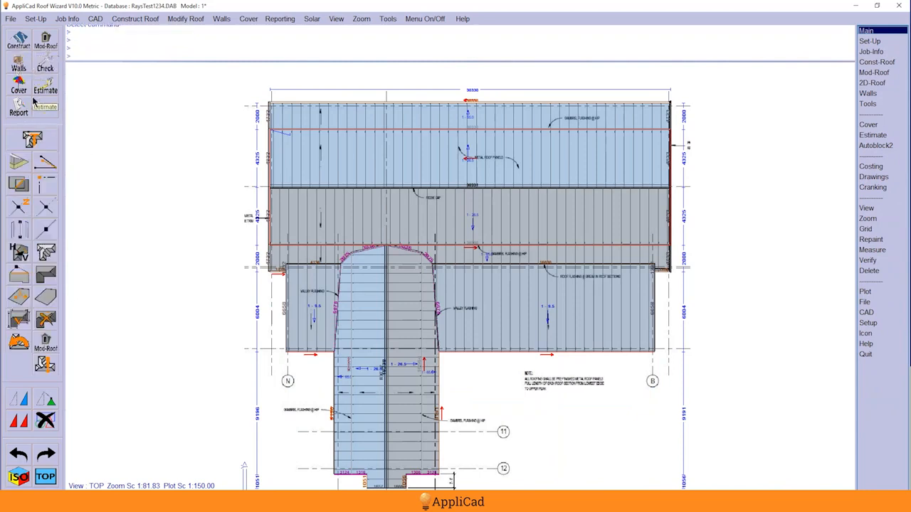
click(32, 139)
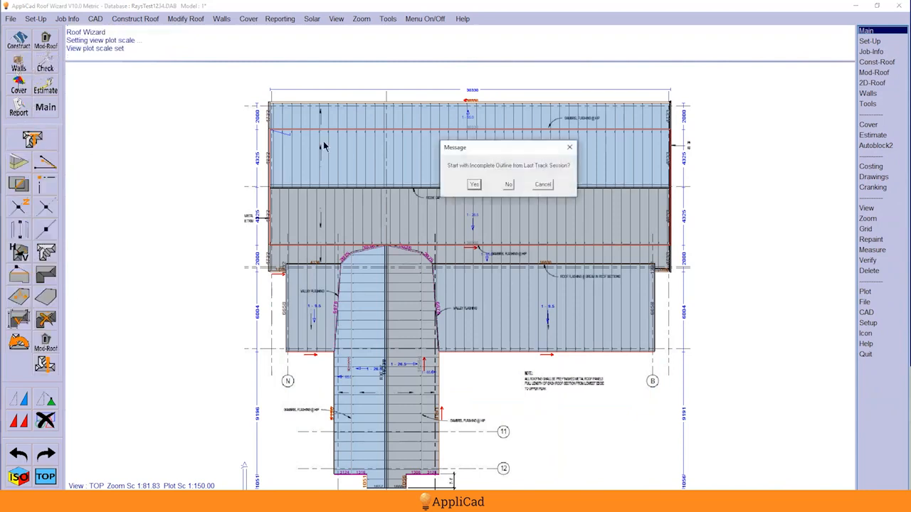
click(504, 184)
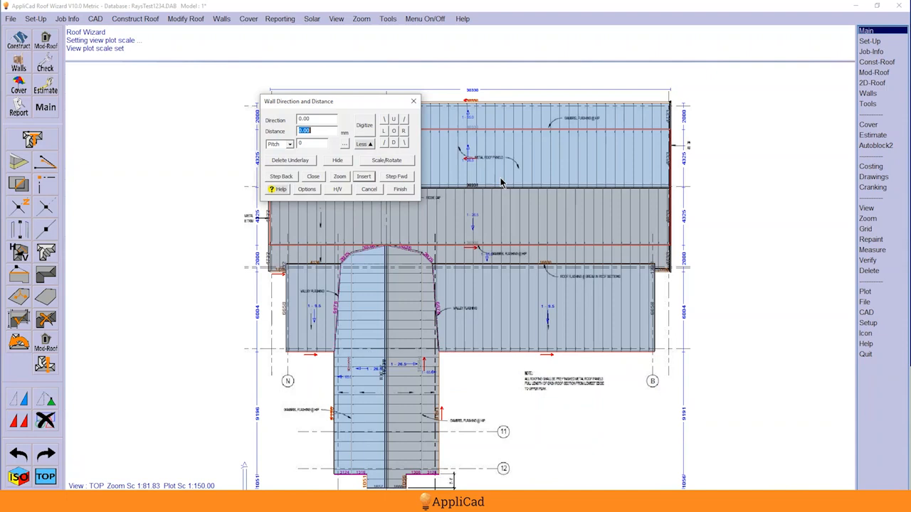
click(339, 162)
key(Escape)
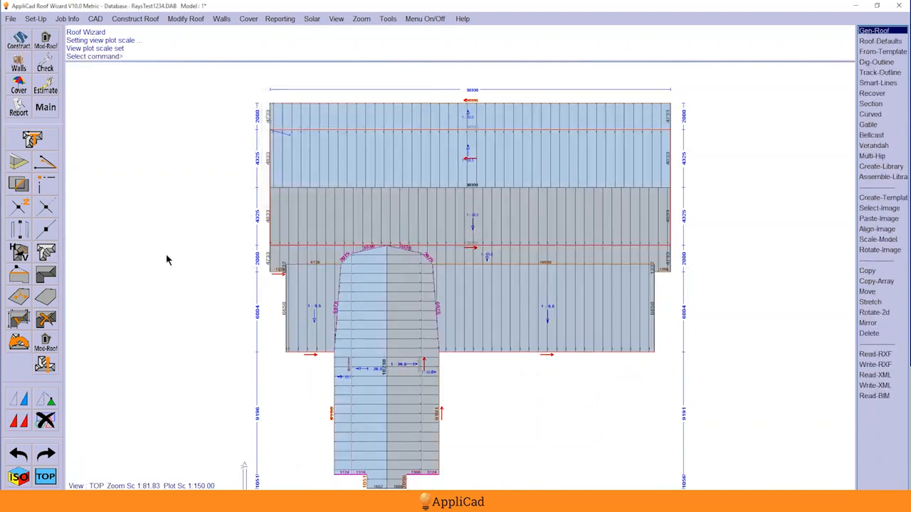